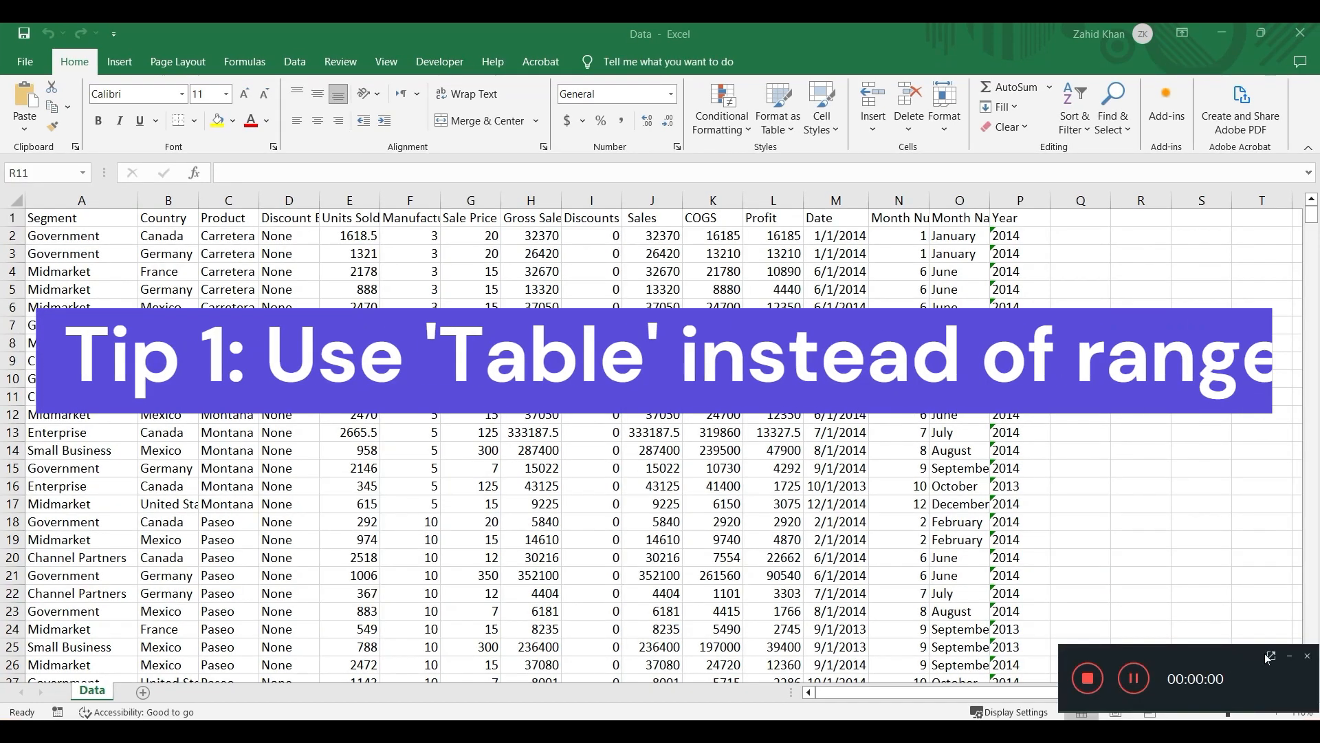
Step: Convert the data range A1:P701 into a table with headers
click(1291, 658)
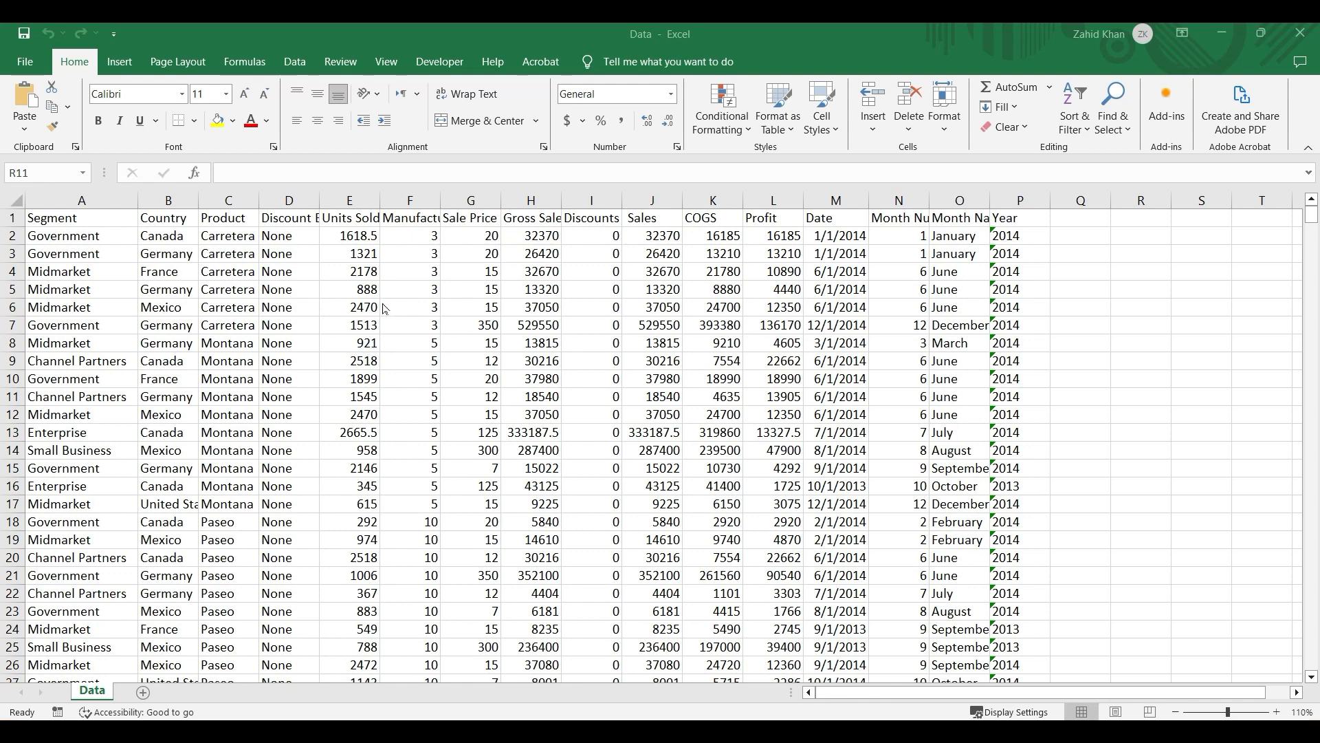
click(364, 279)
click(322, 258)
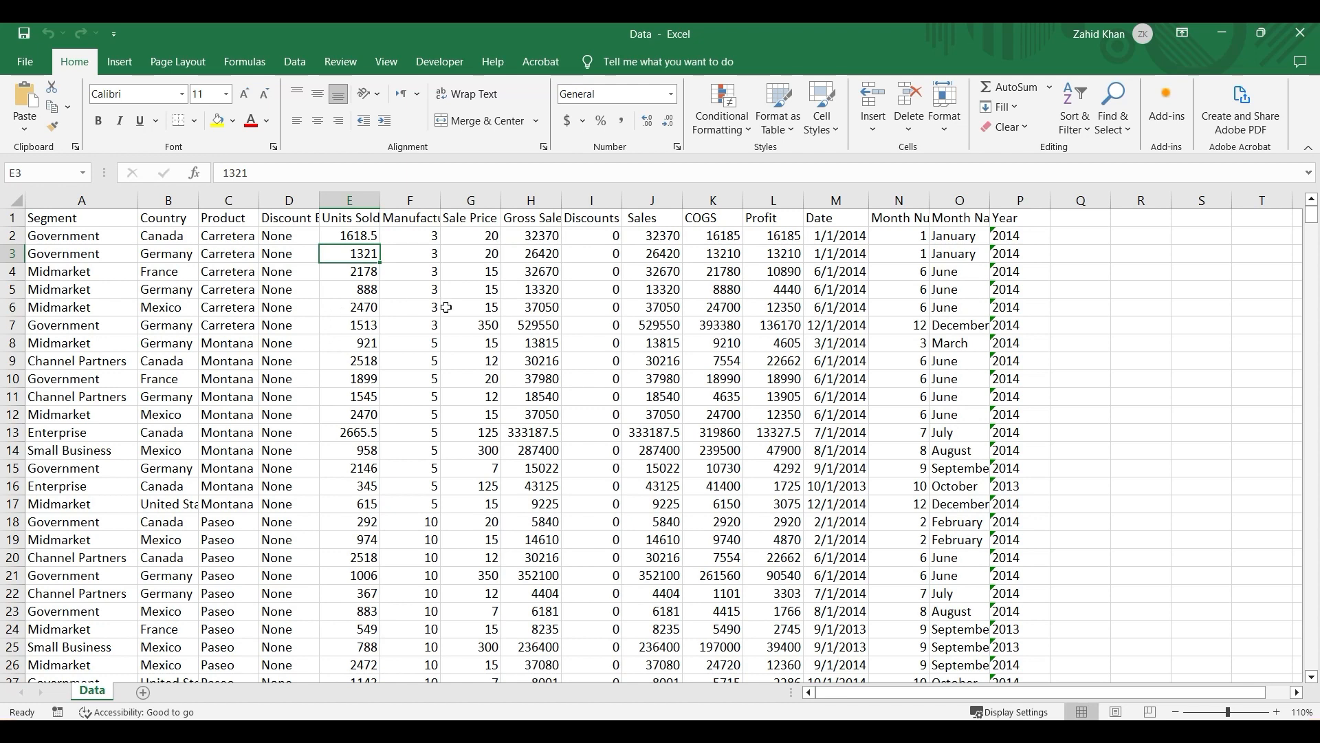
click(336, 295)
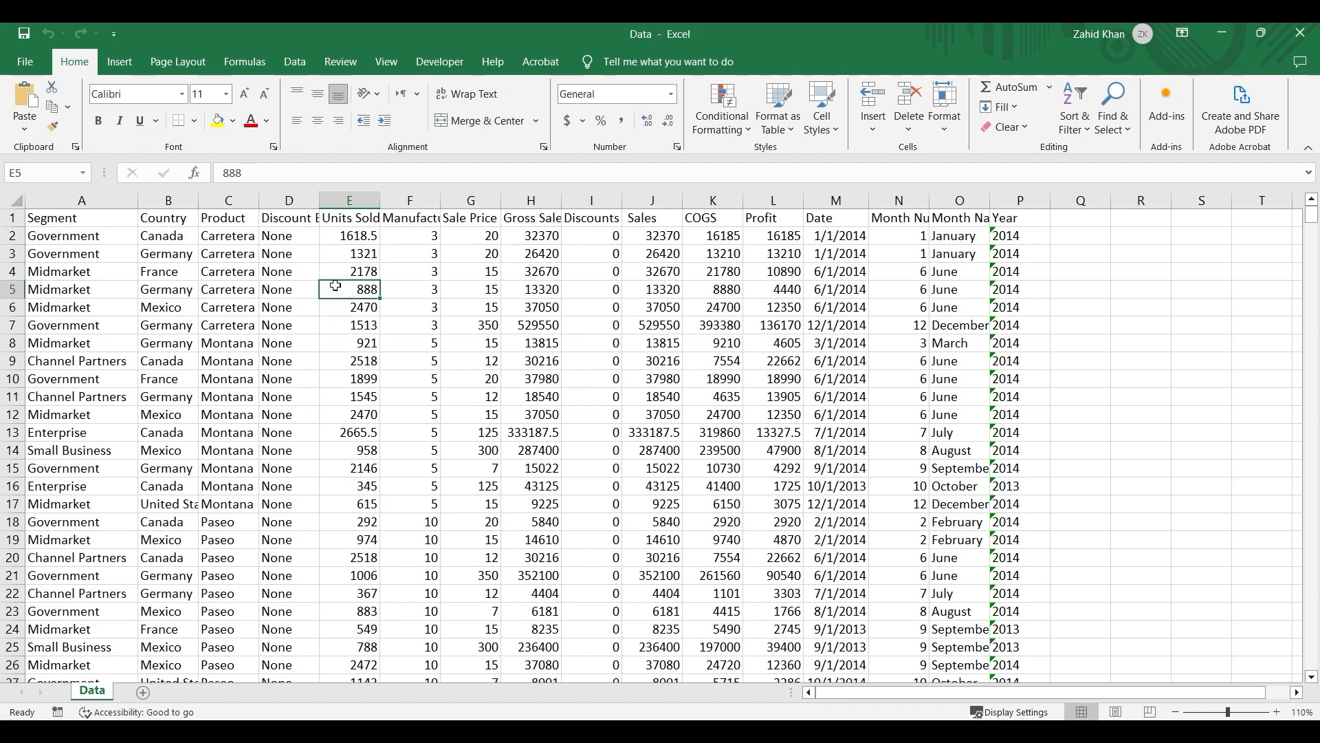
click(333, 273)
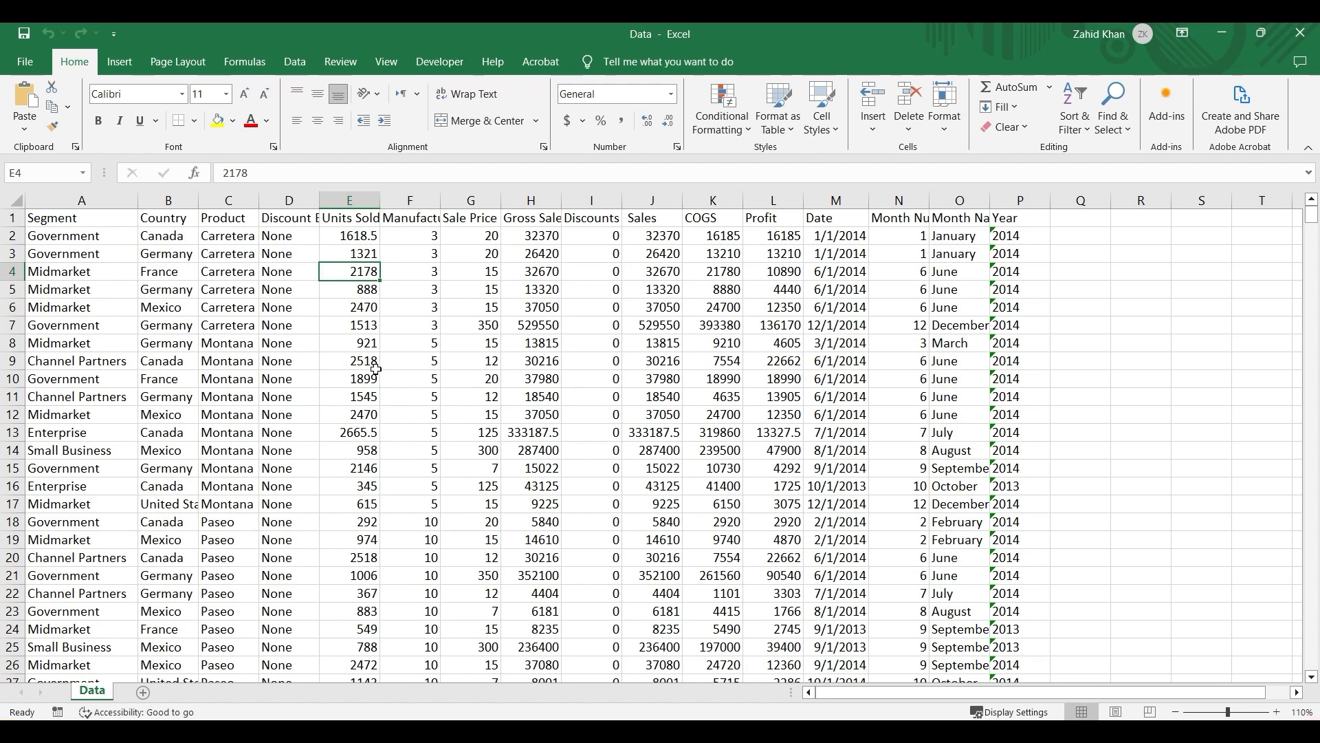
key(ctrl+t)
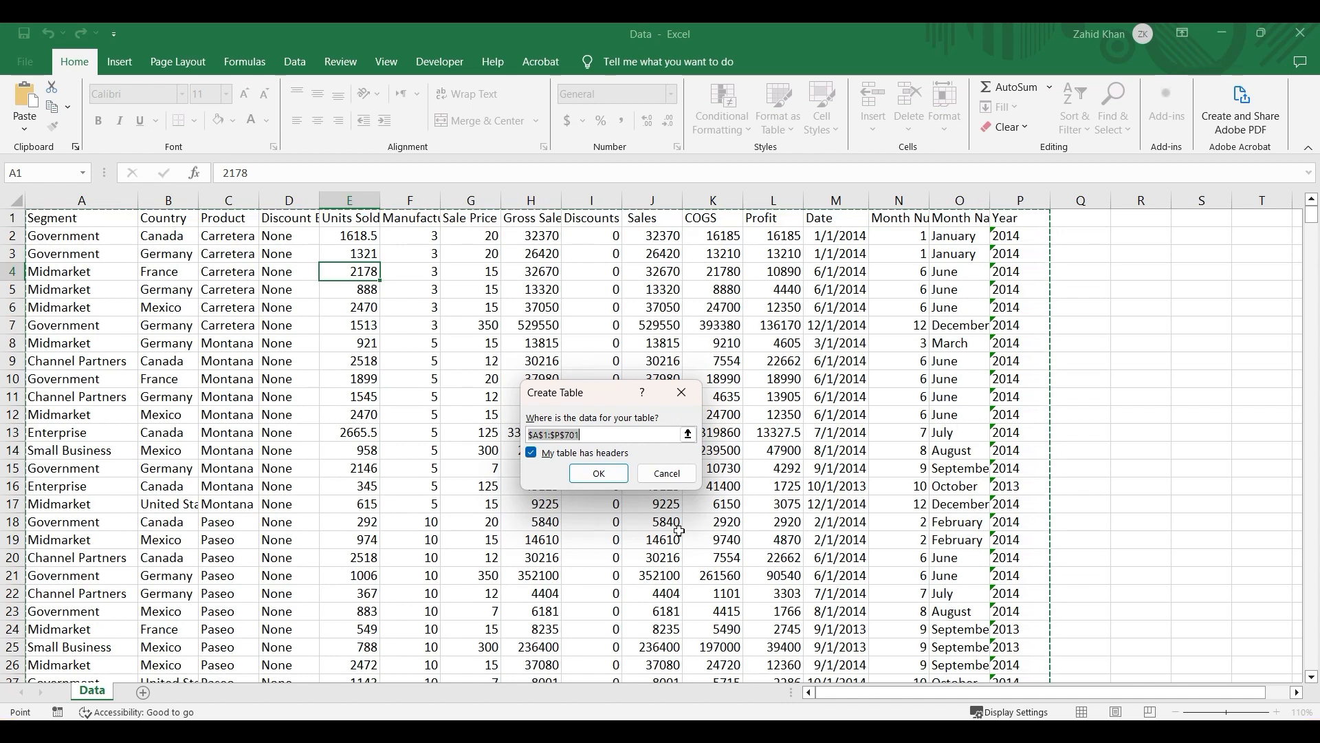
click(599, 473)
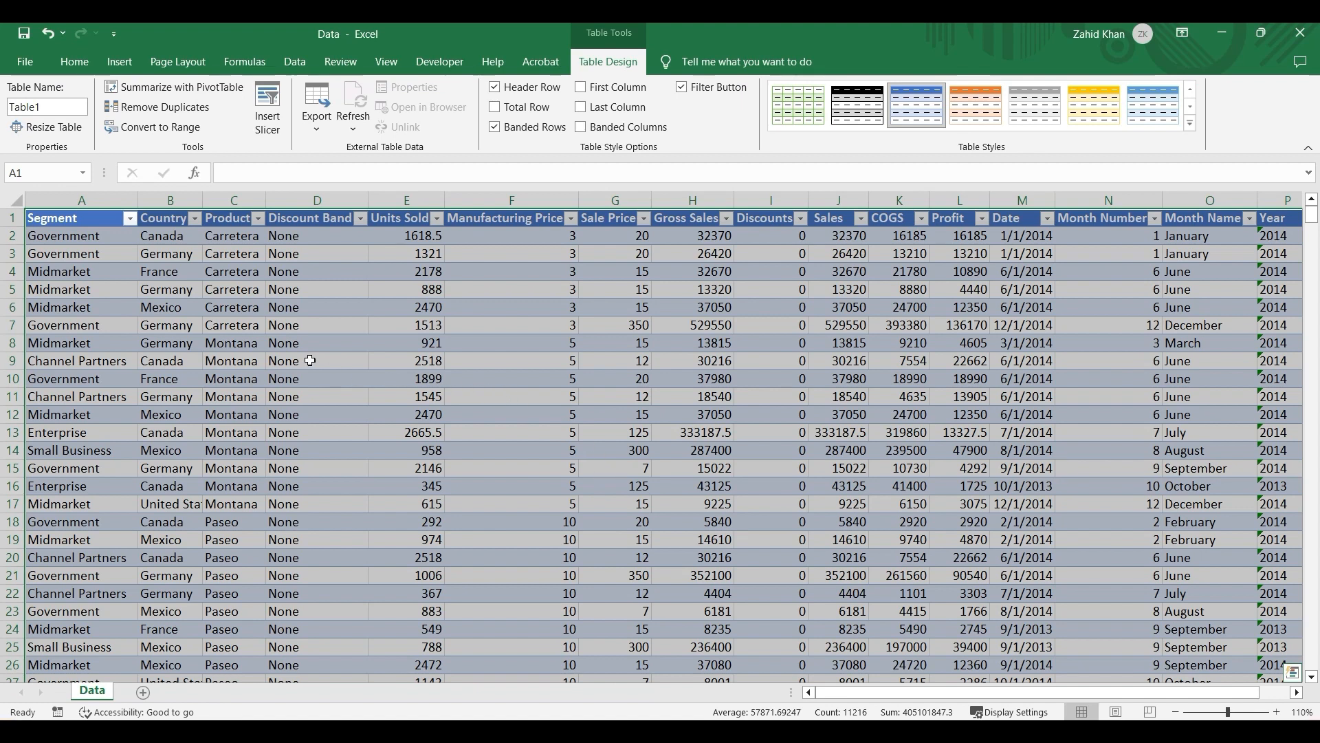
click(239, 396)
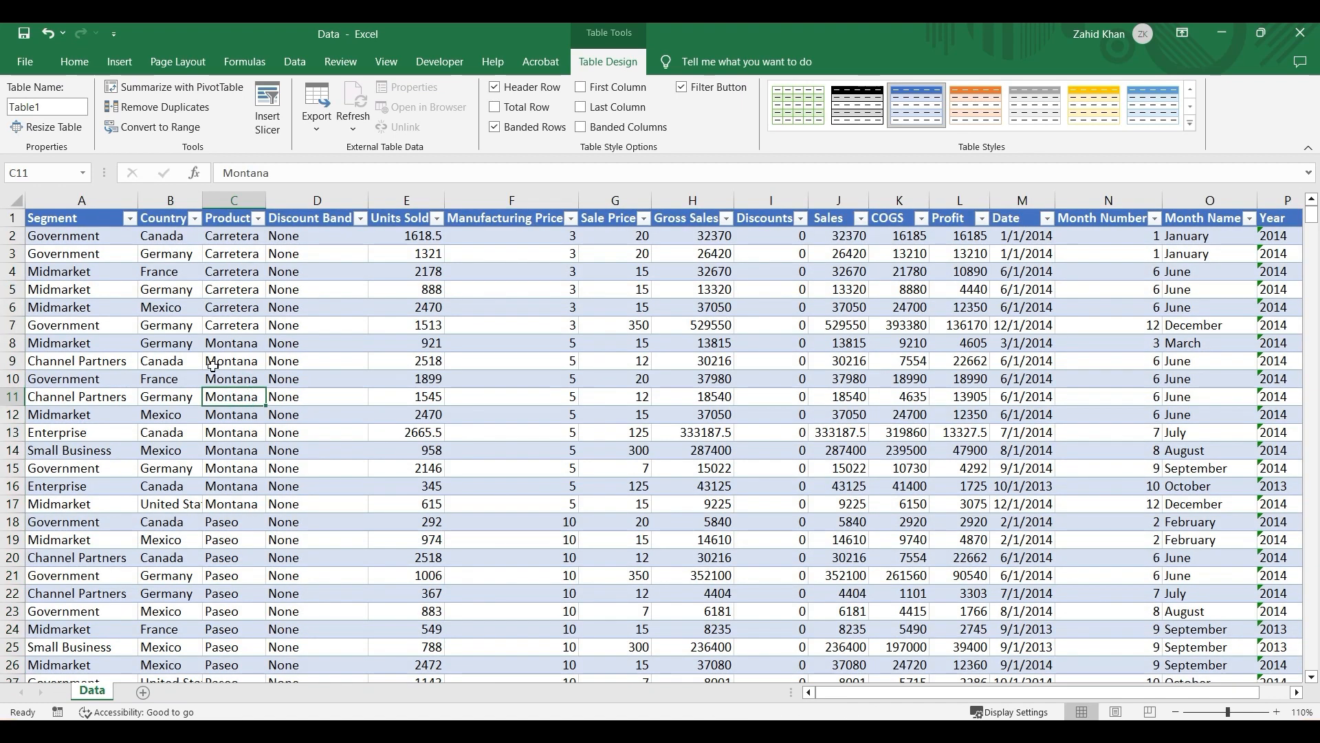
right_click(150, 273)
key(Escape)
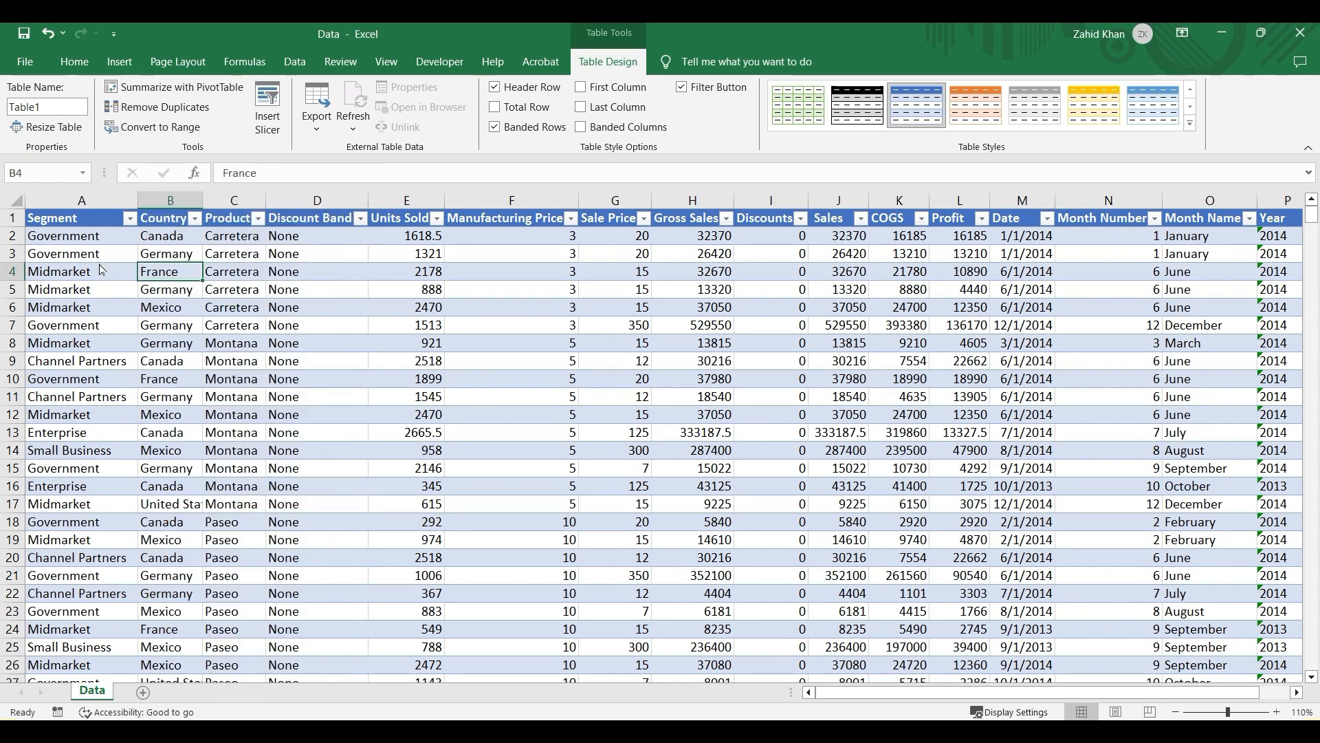
click(118, 63)
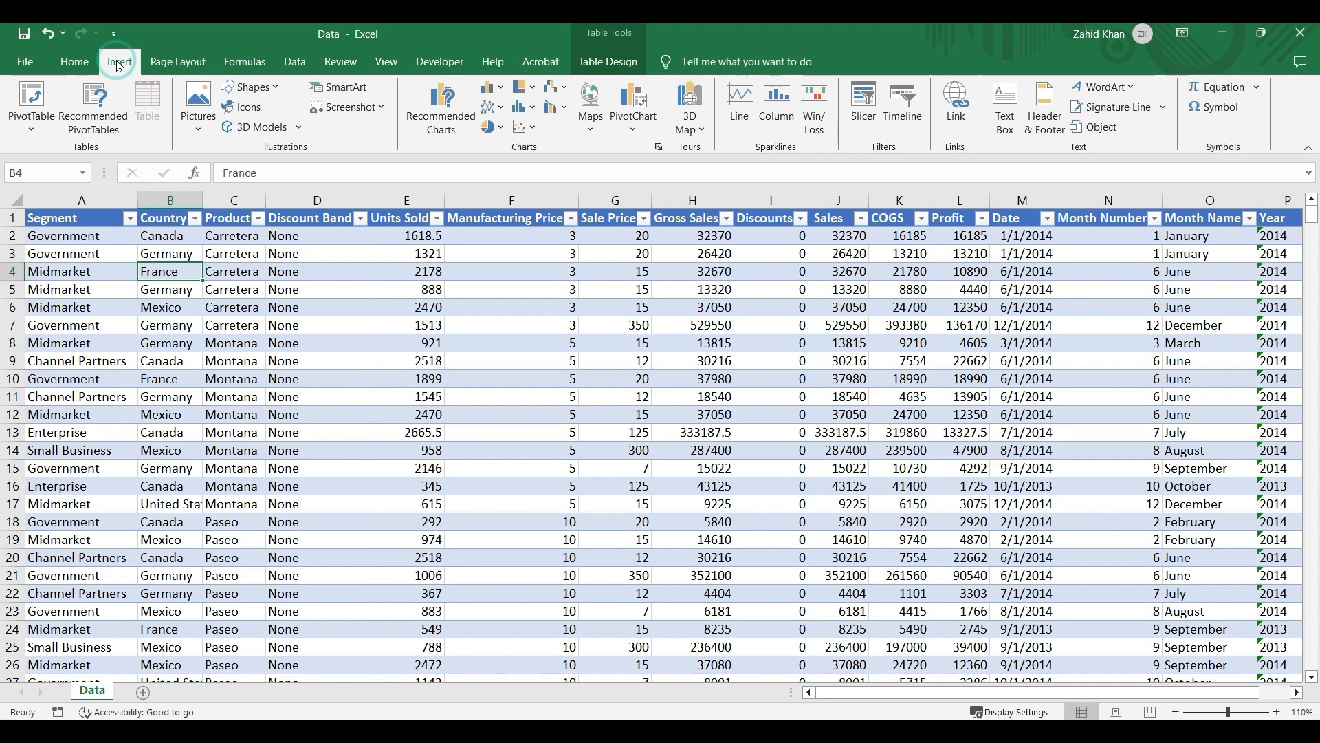
click(32, 128)
click(76, 149)
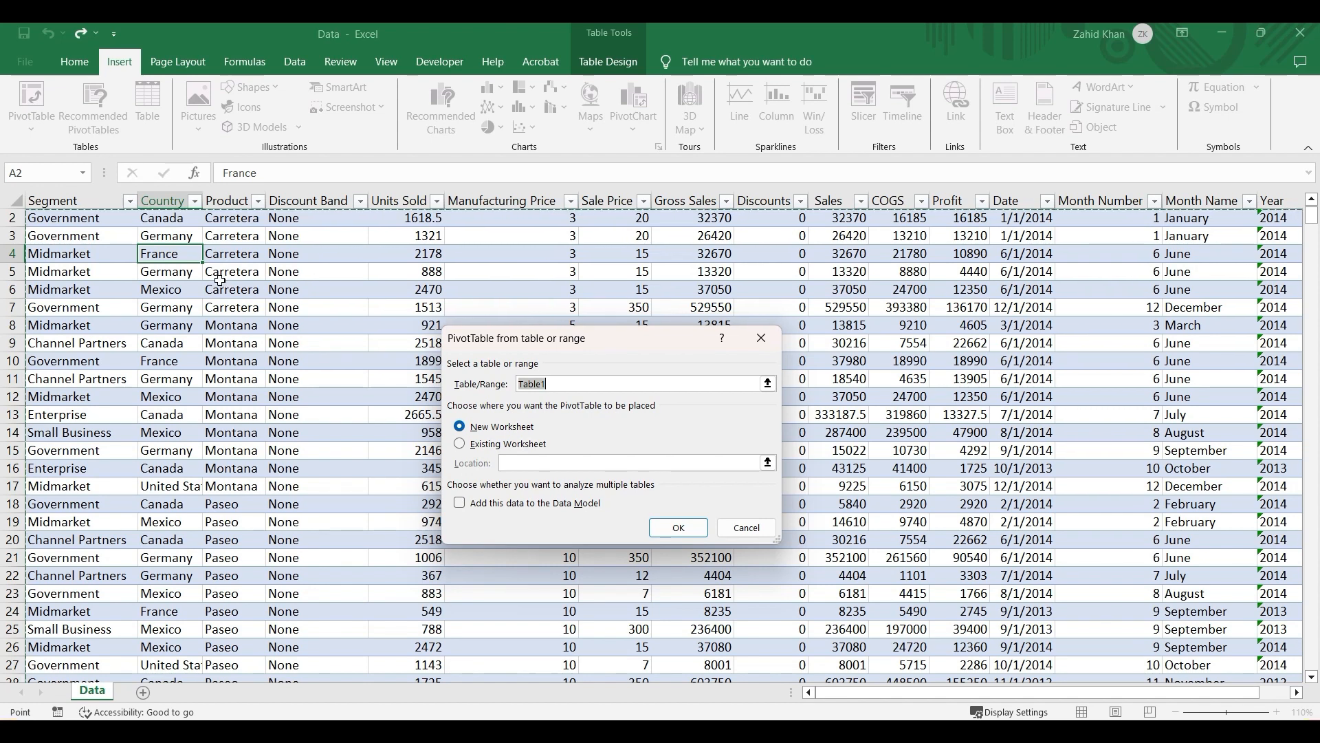
click(750, 536)
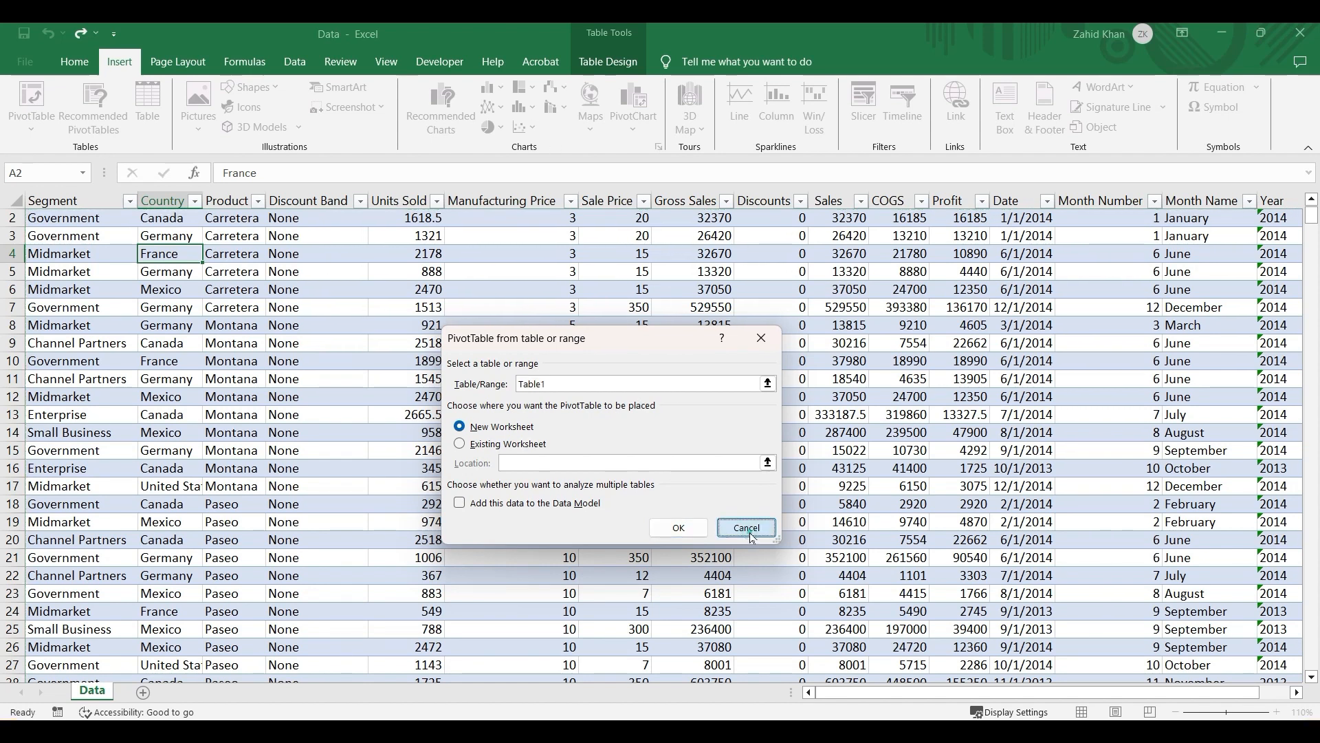
Step: Locate the setting for the table's name among the table design properties
click(605, 61)
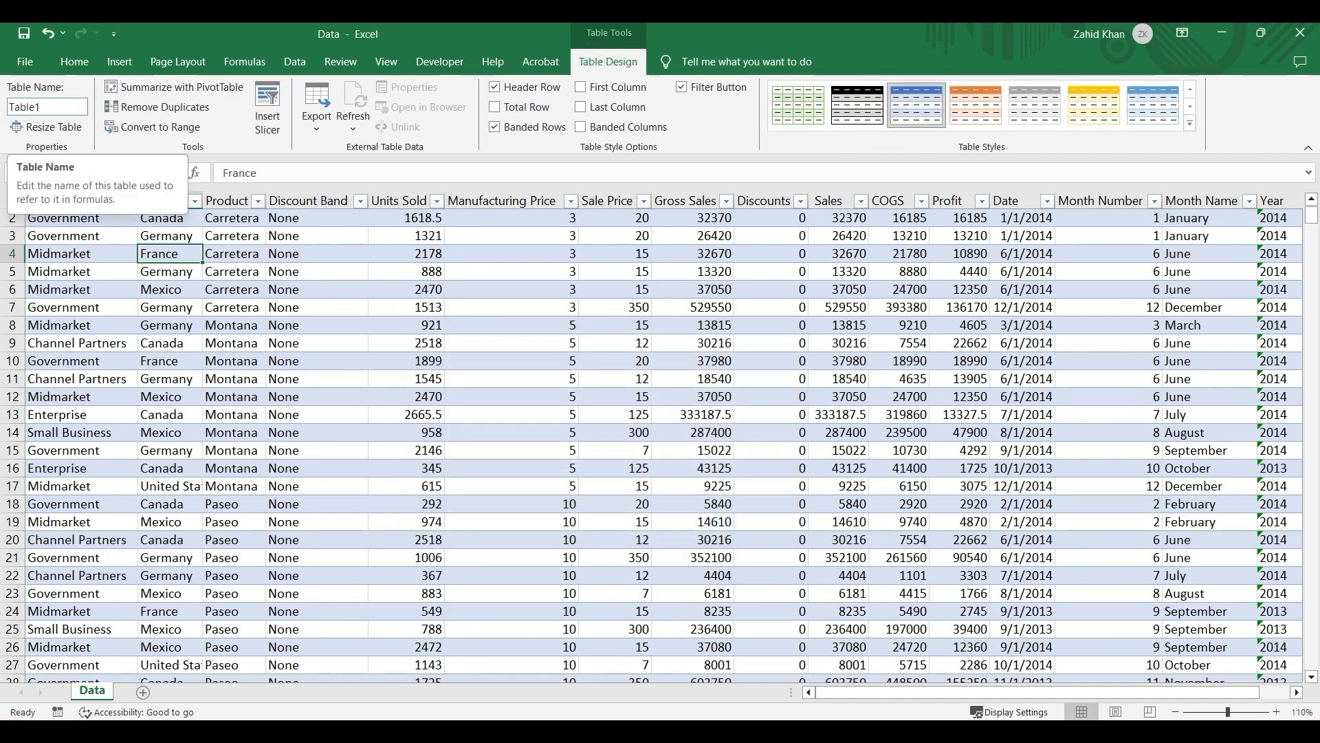
click(37, 106)
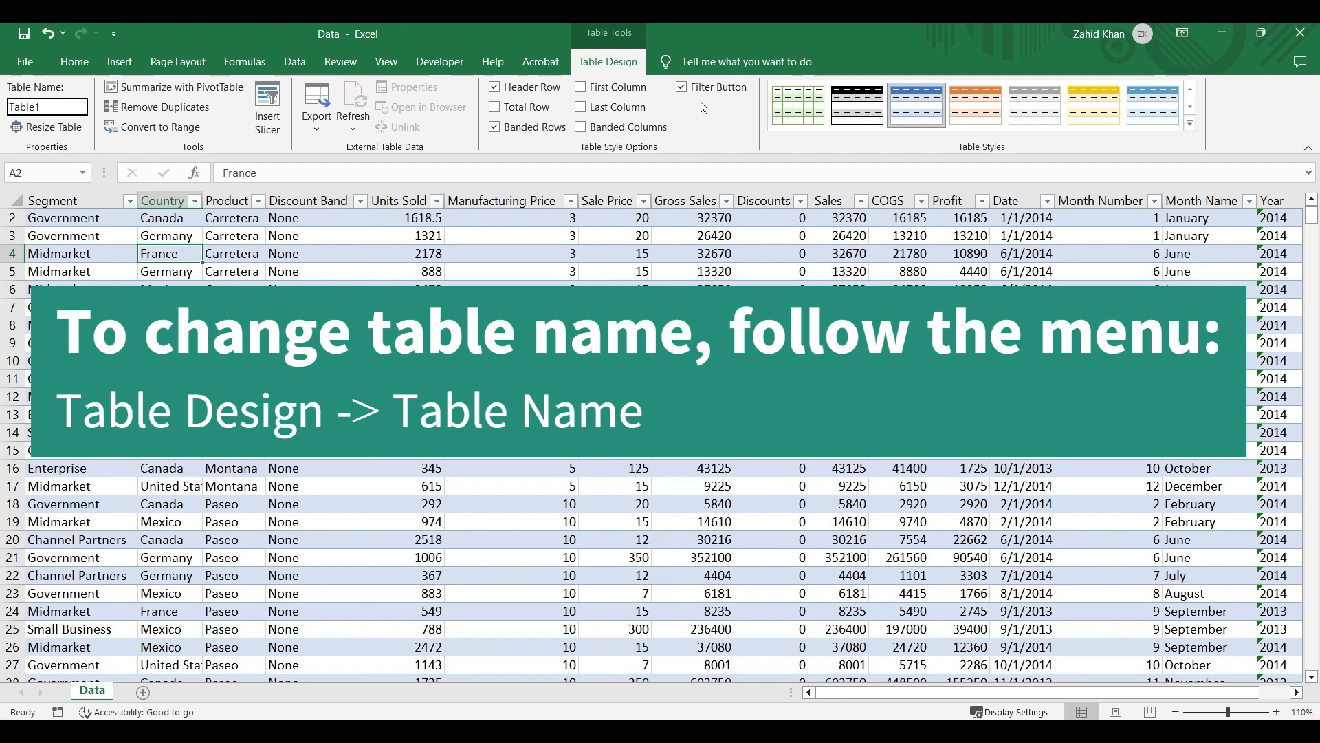
click(172, 288)
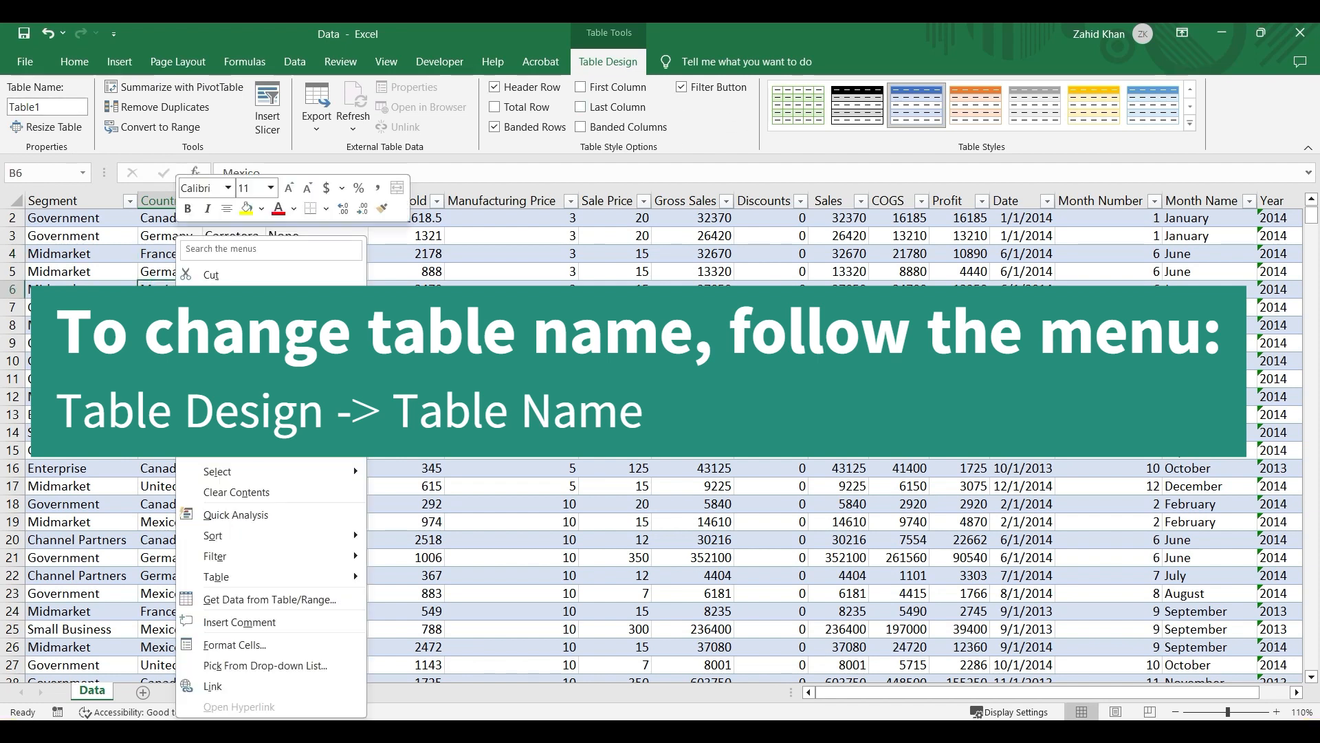
right_click(177, 287)
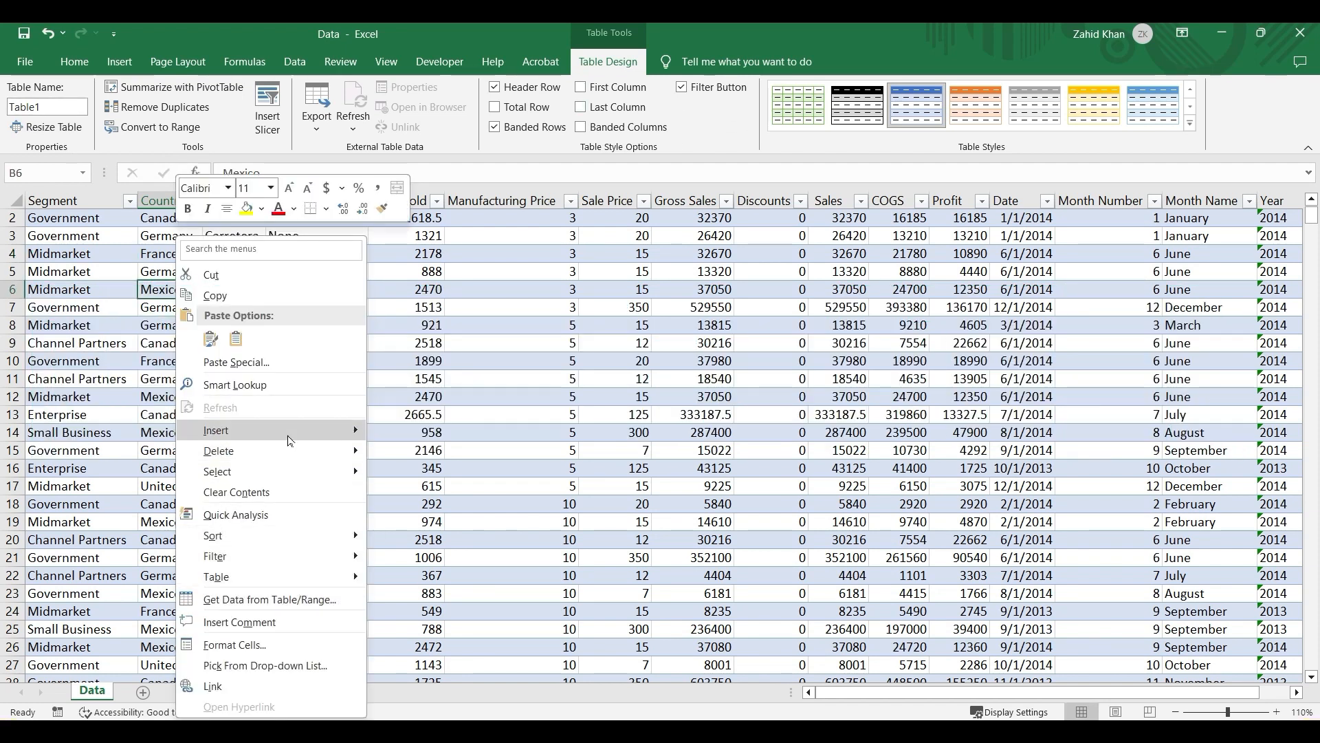
Step: Create a PivotTable from Table1 on a new worksheet
click(120, 61)
click(120, 61)
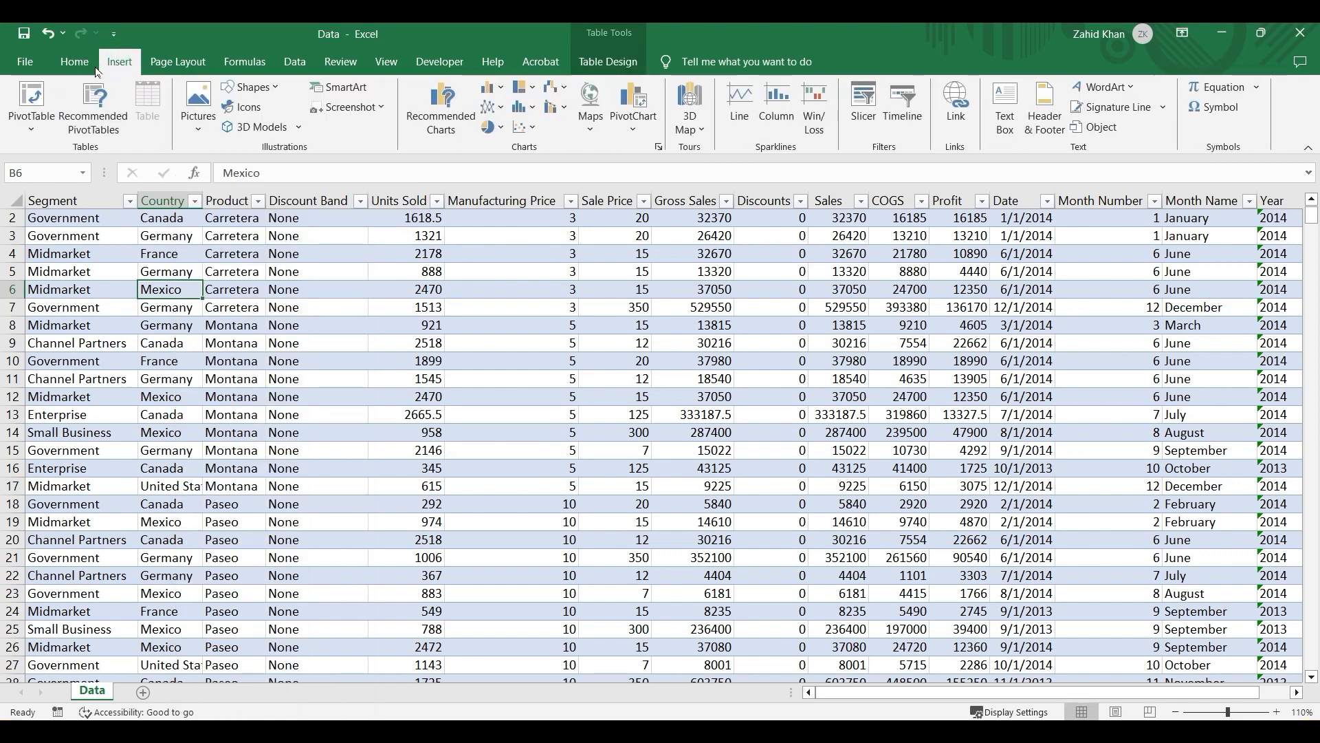
click(30, 109)
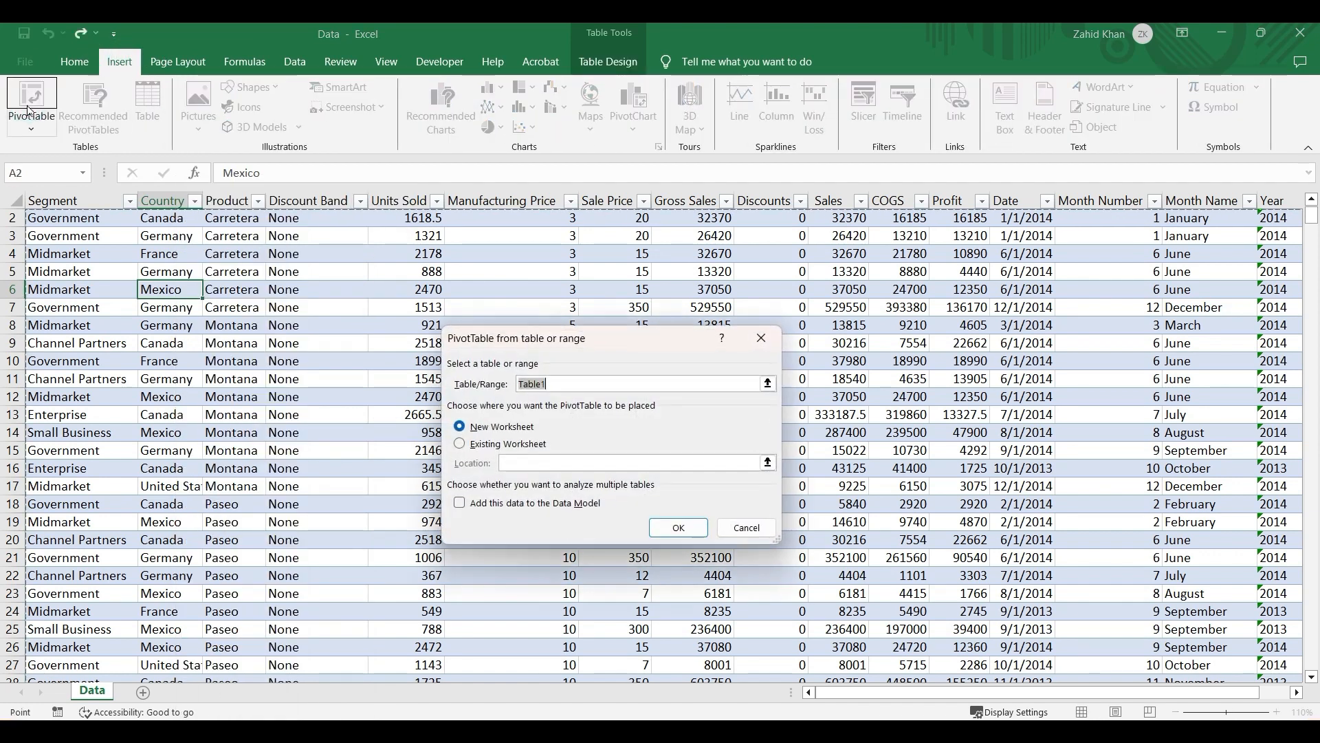
click(673, 534)
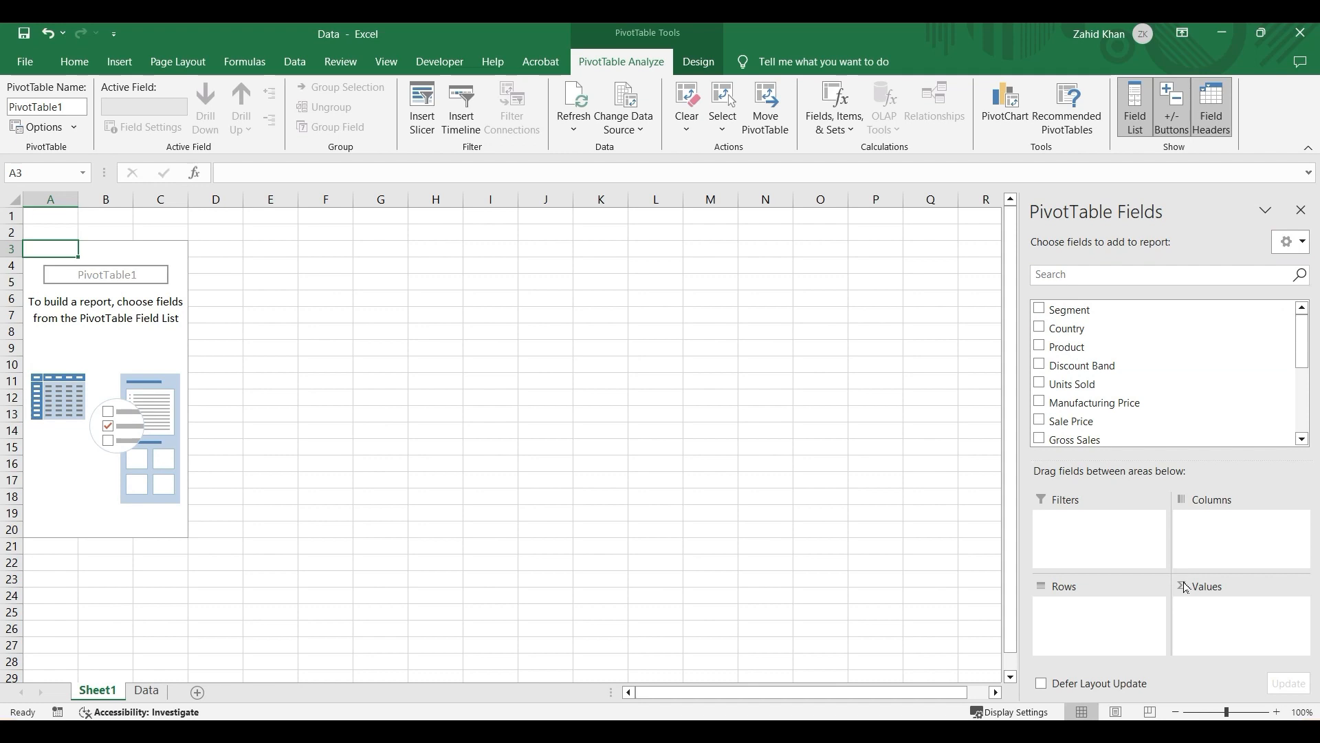
Step: Try the side-by-side and Fields Section Only layouts for the PivotTable Fields pane
click(1303, 246)
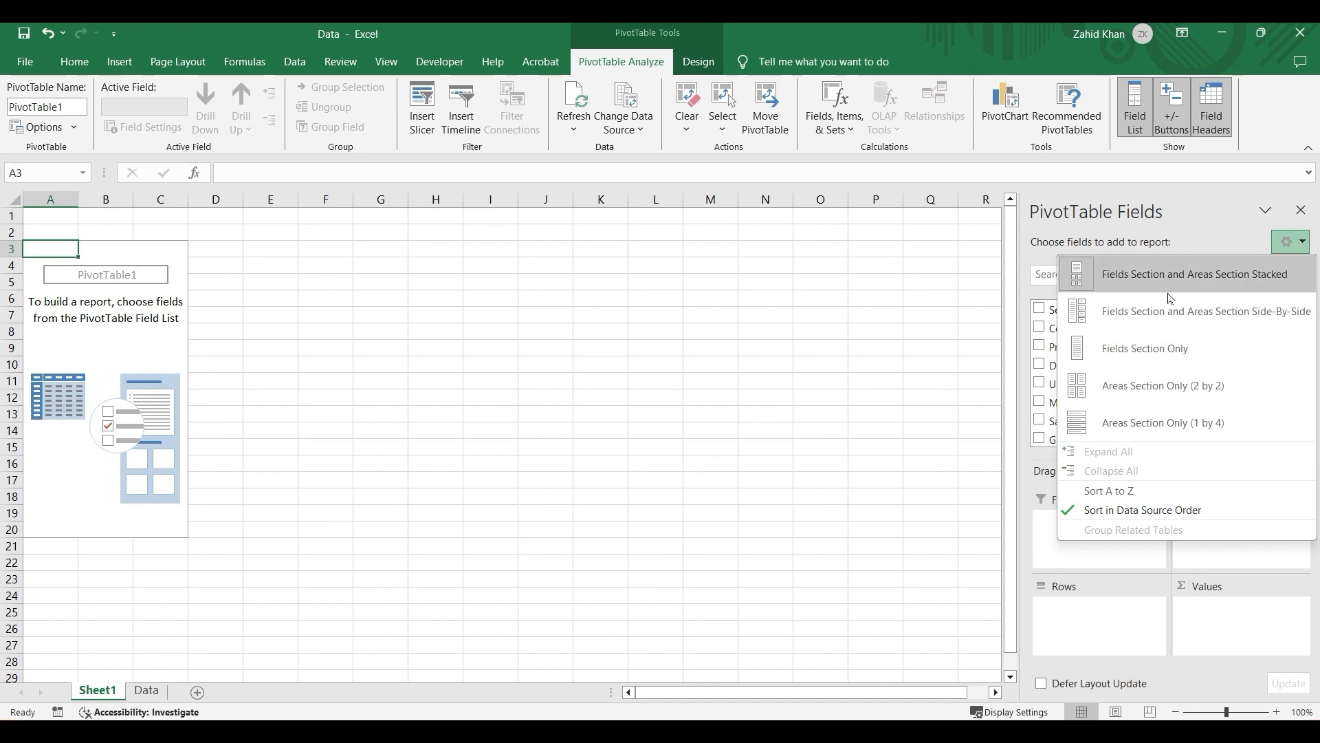
click(1130, 316)
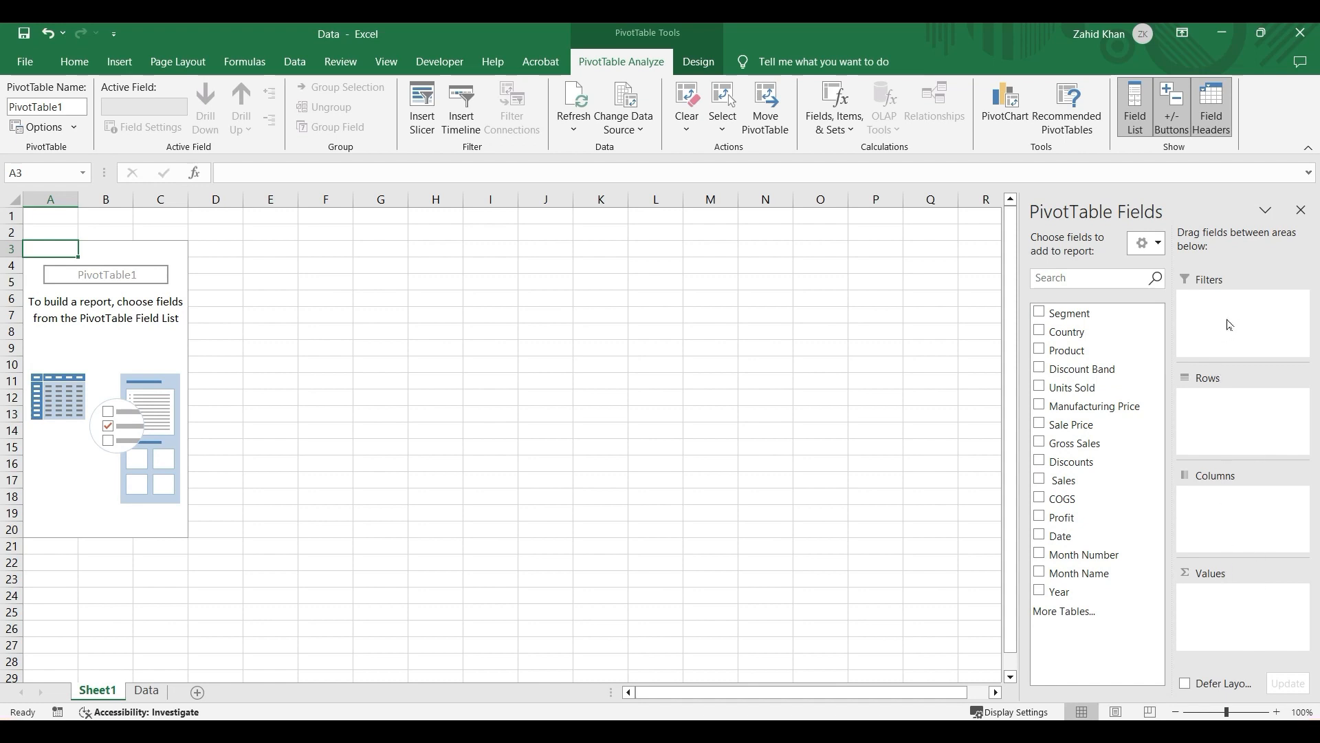
click(1147, 243)
click(1156, 357)
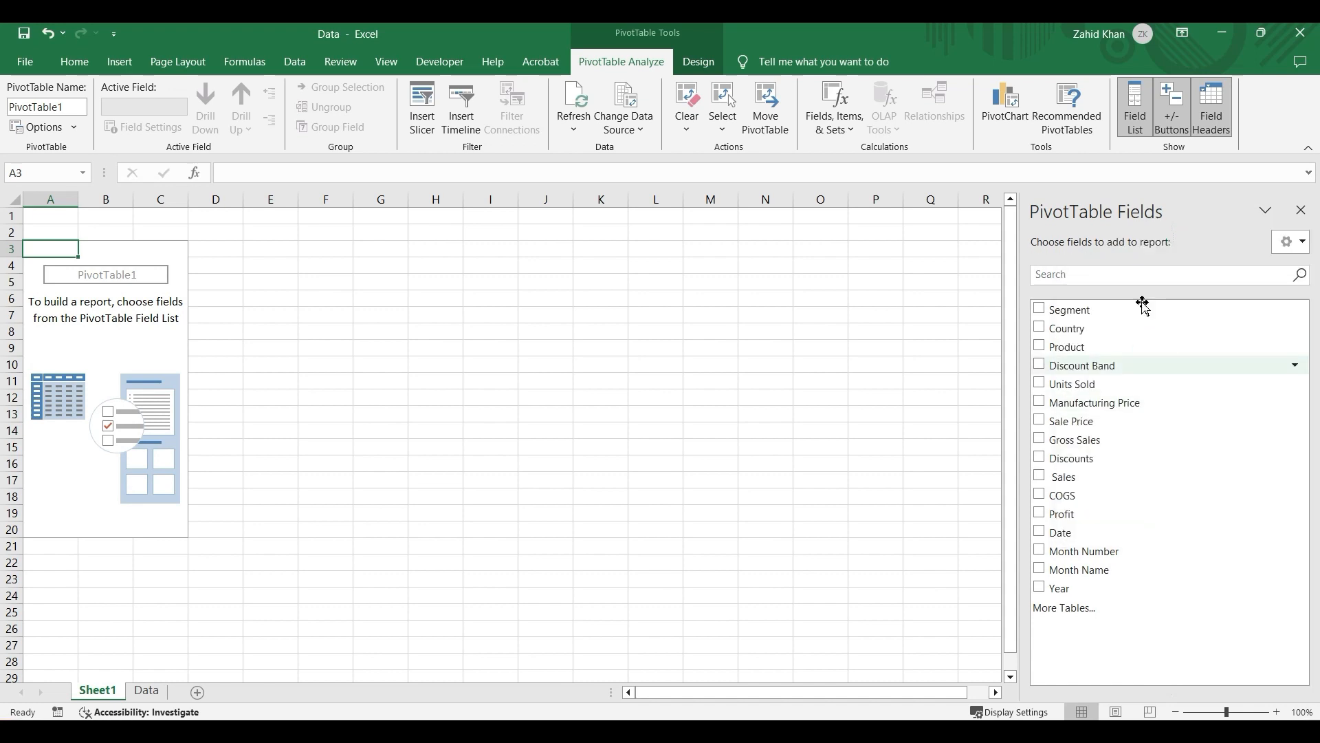
Step: Try the 2 by 2 and 1 by 4 Areas Section Only layouts and return the pane to Fields Section and Areas Section Stacked
click(1307, 243)
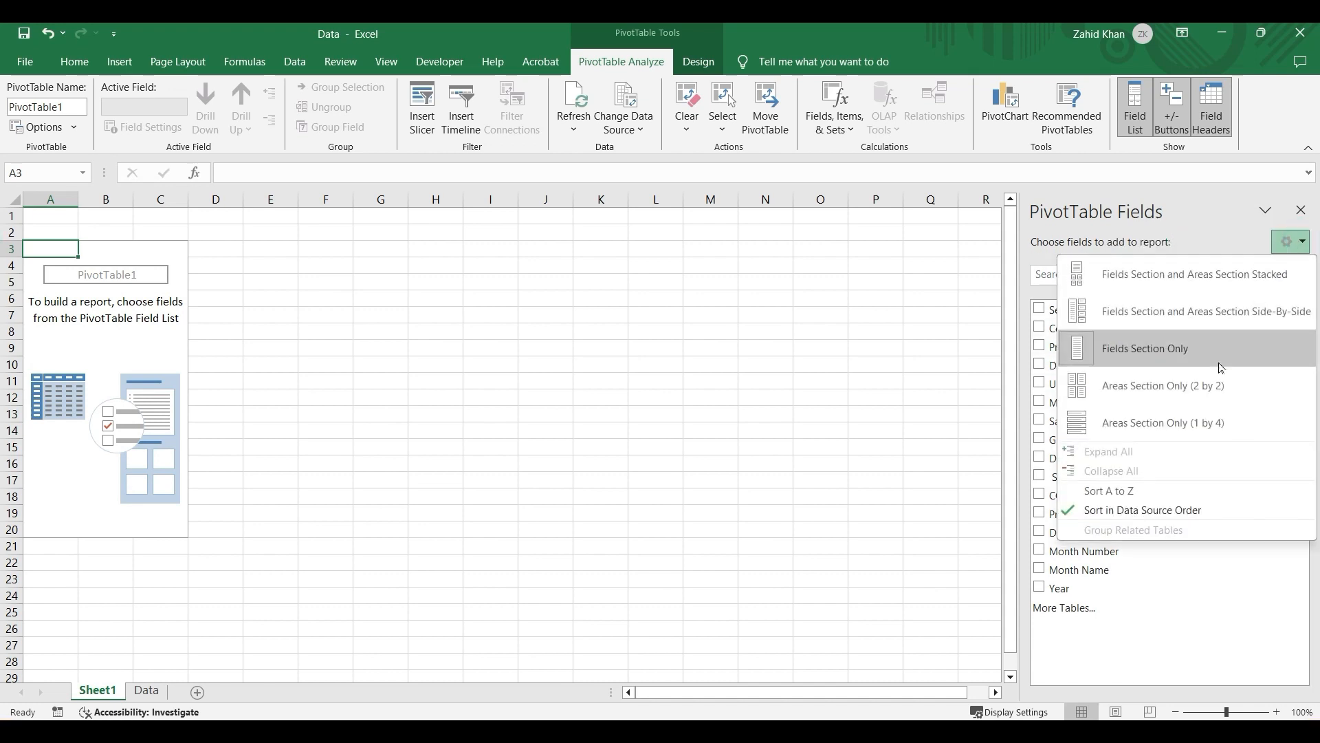
click(1128, 381)
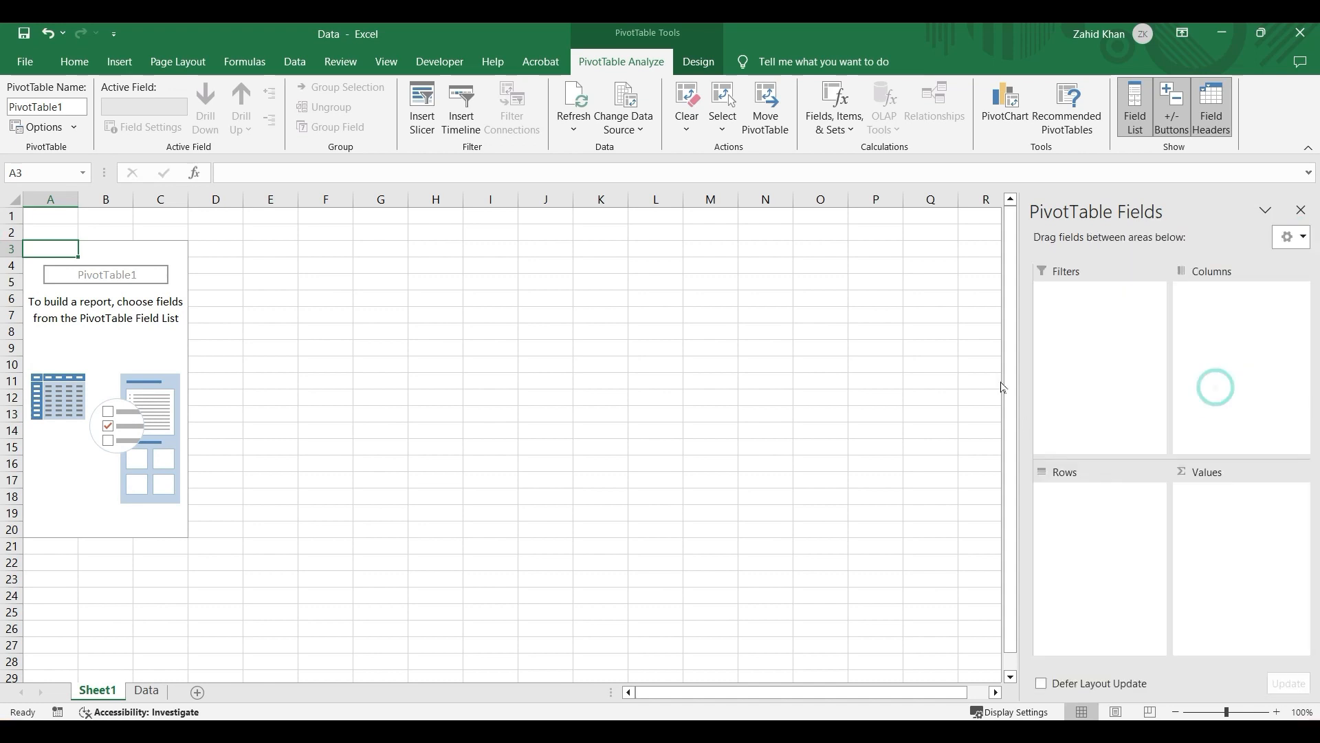
click(1301, 237)
click(1200, 417)
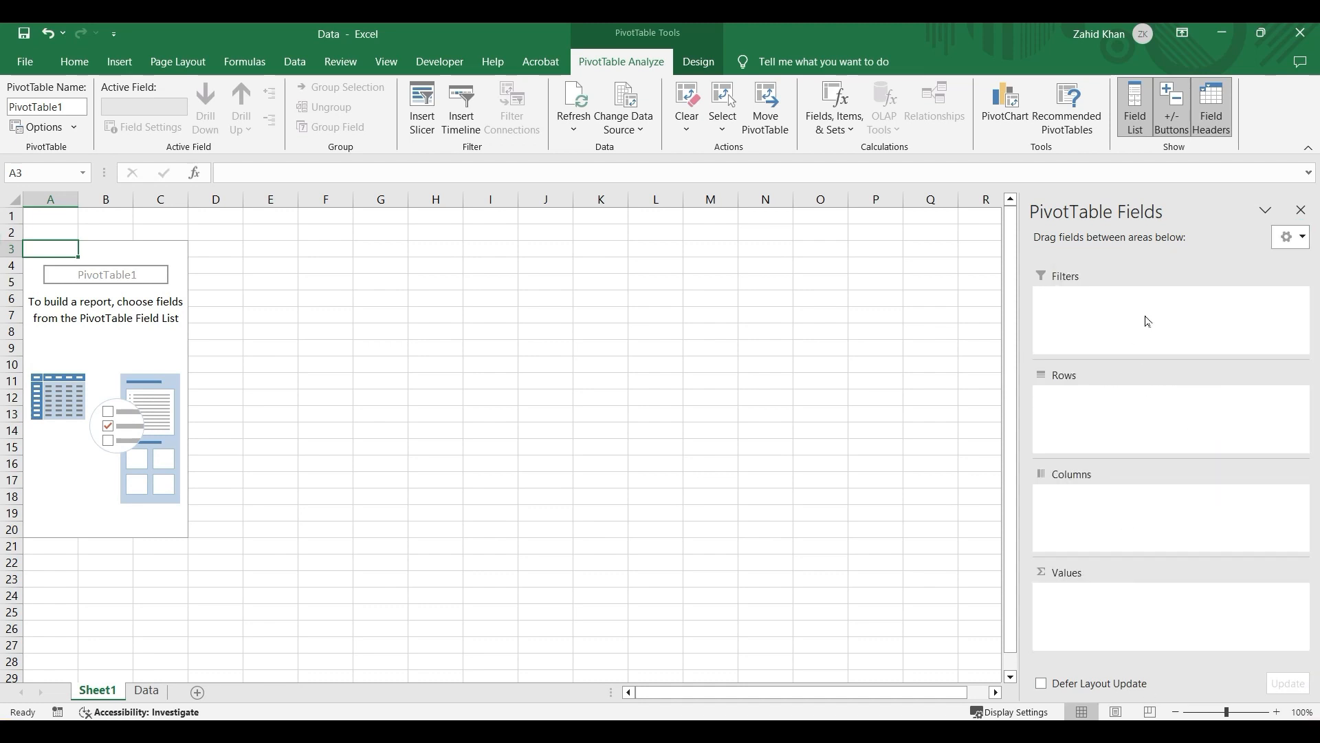
click(1296, 241)
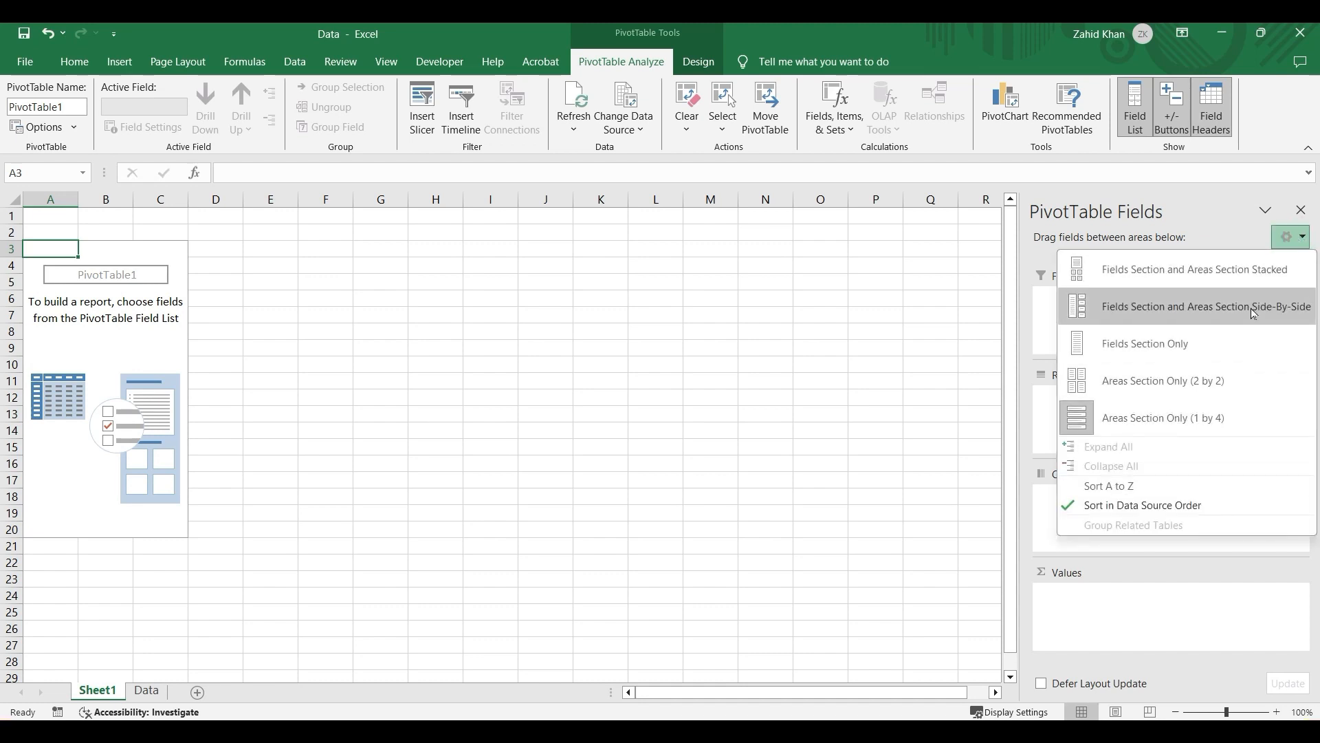
click(1144, 270)
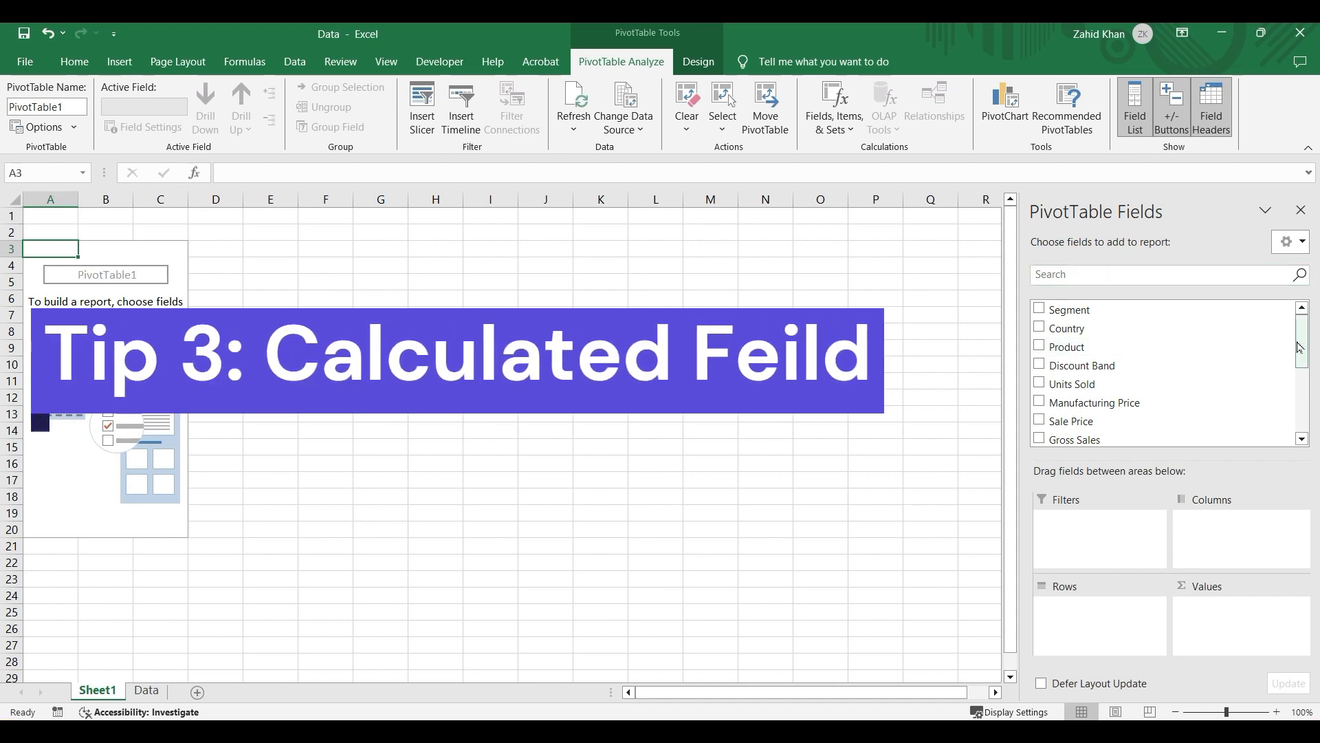
Step: Begin a new calculated field for the PivotTable and name it TotalProfit
mouse_move(1298, 342)
mouse_down()
mouse_move(1298, 417)
mouse_move(1293, 330)
mouse_up()
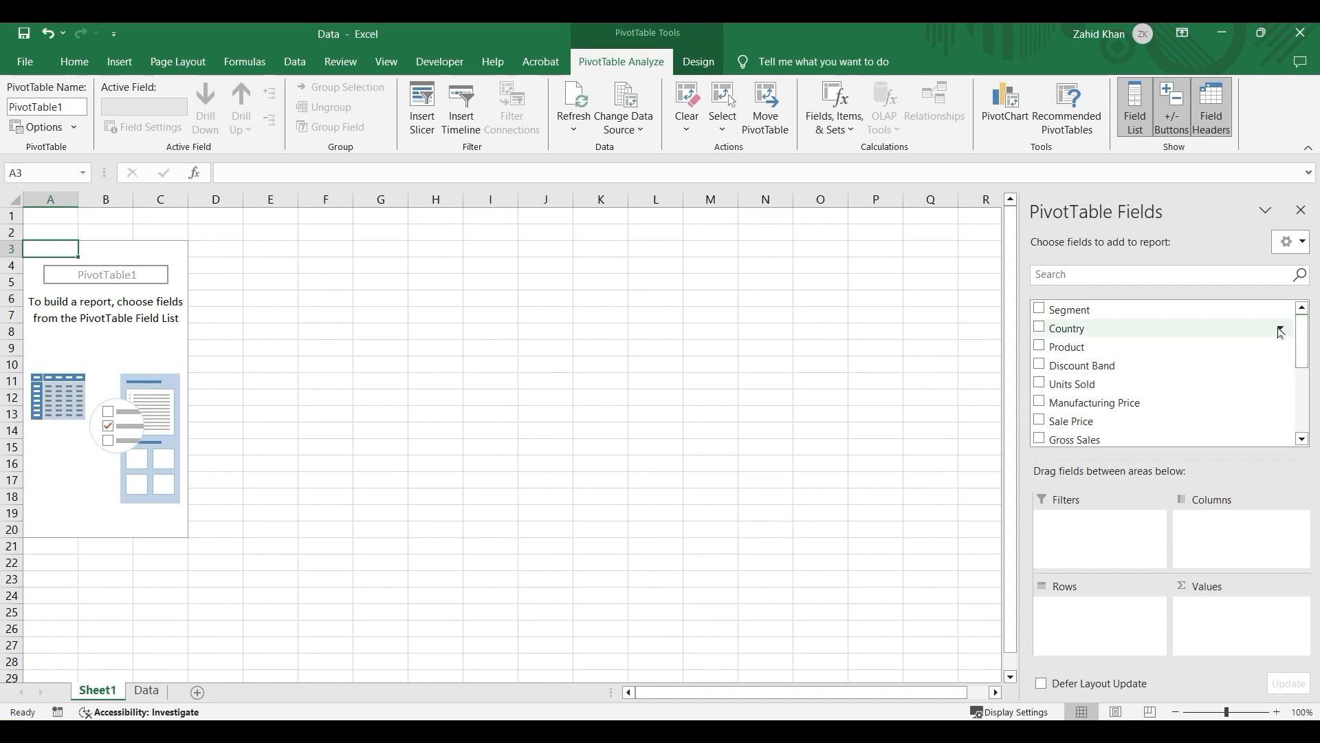
drag(1300, 342, 1302, 418)
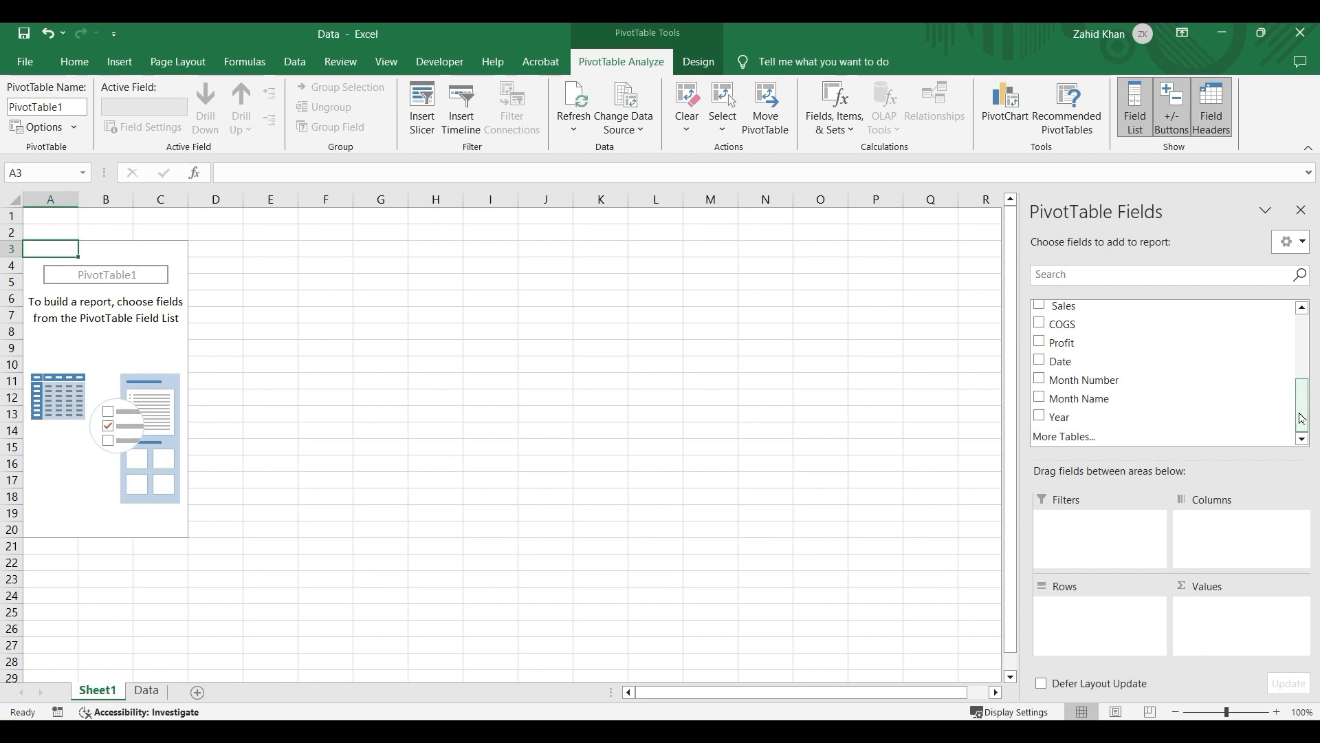
click(1302, 417)
drag(1301, 418, 1306, 340)
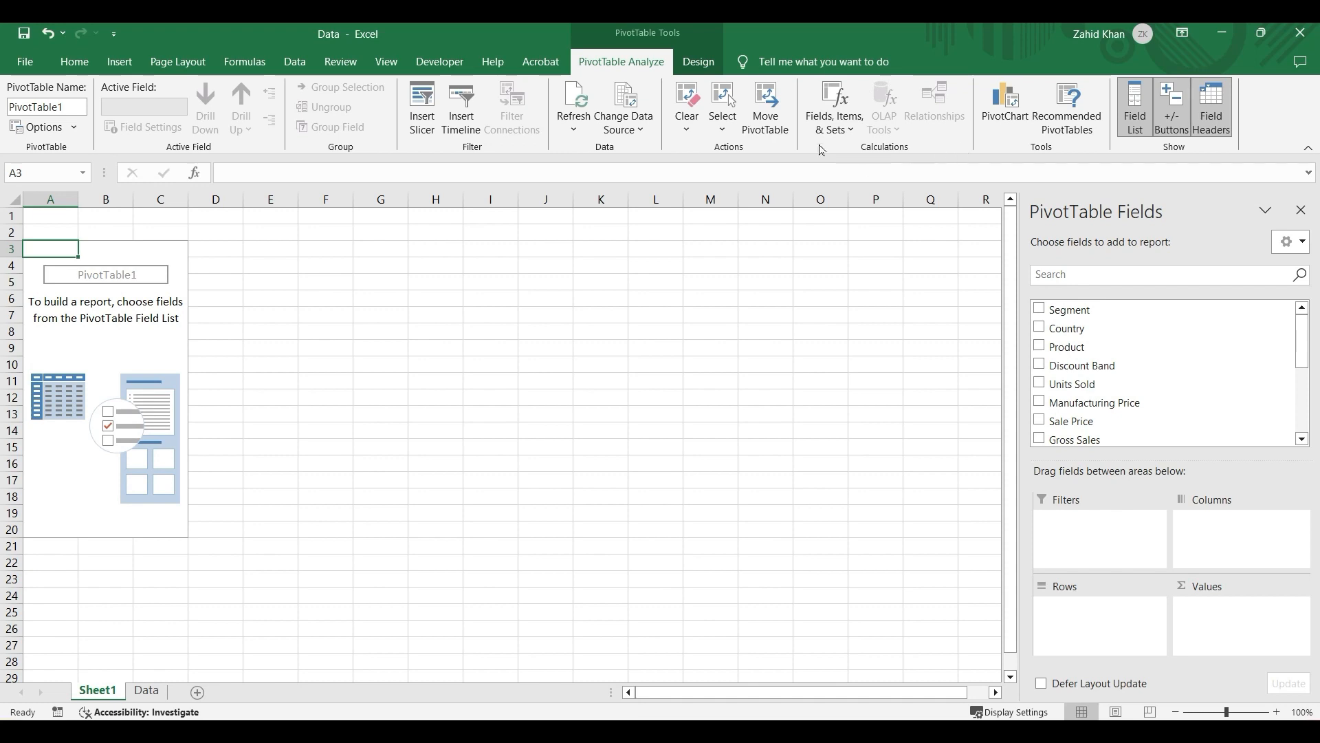
click(853, 131)
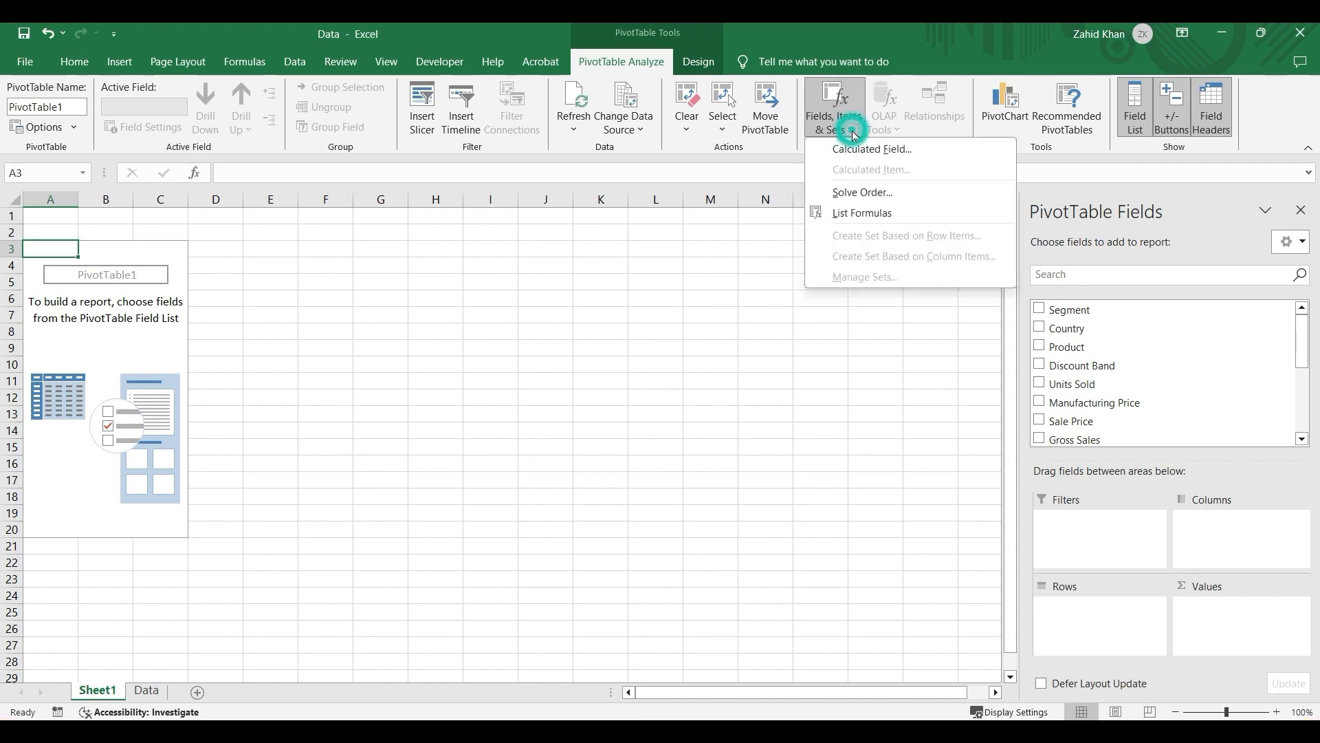
click(898, 153)
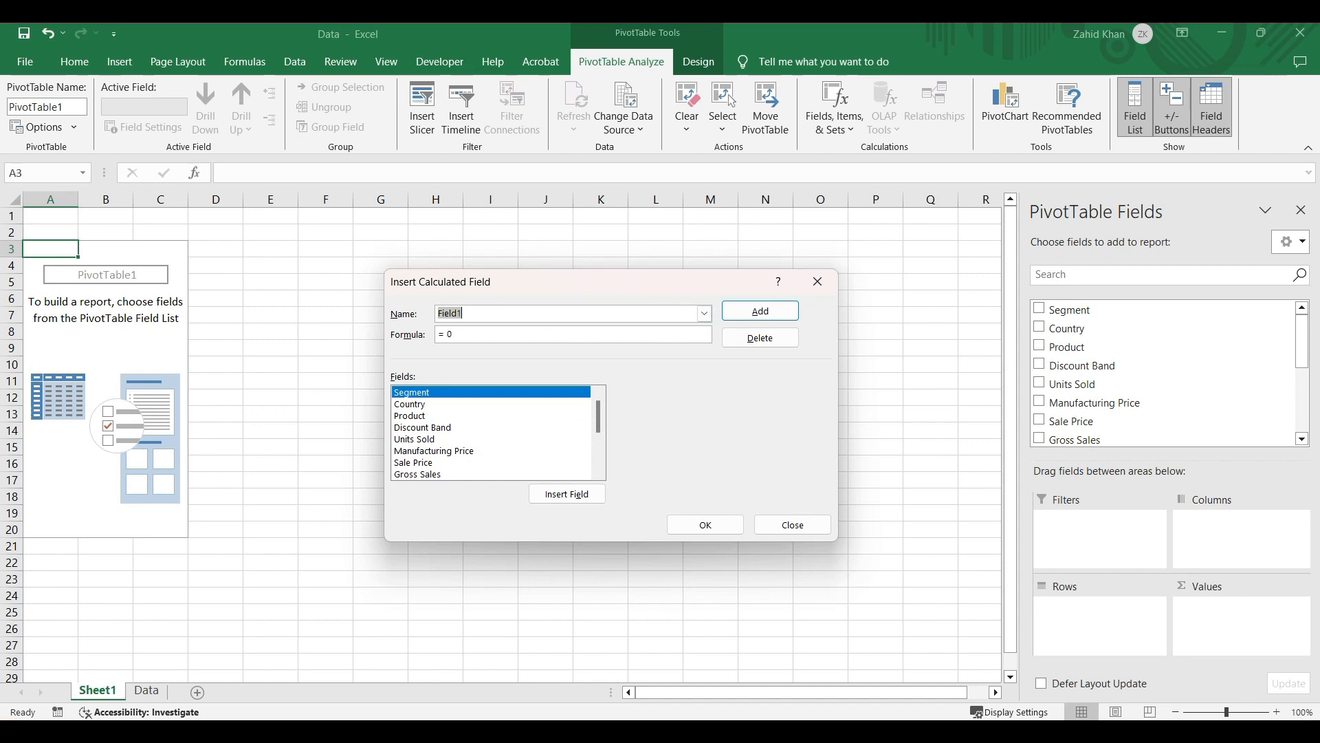
text(TotalProfit)
Step: Set the TotalProfit formula to Profit multiplied by Units Sold and add the calculated field to the PivotTable
double_click(447, 333)
drag(598, 412, 601, 472)
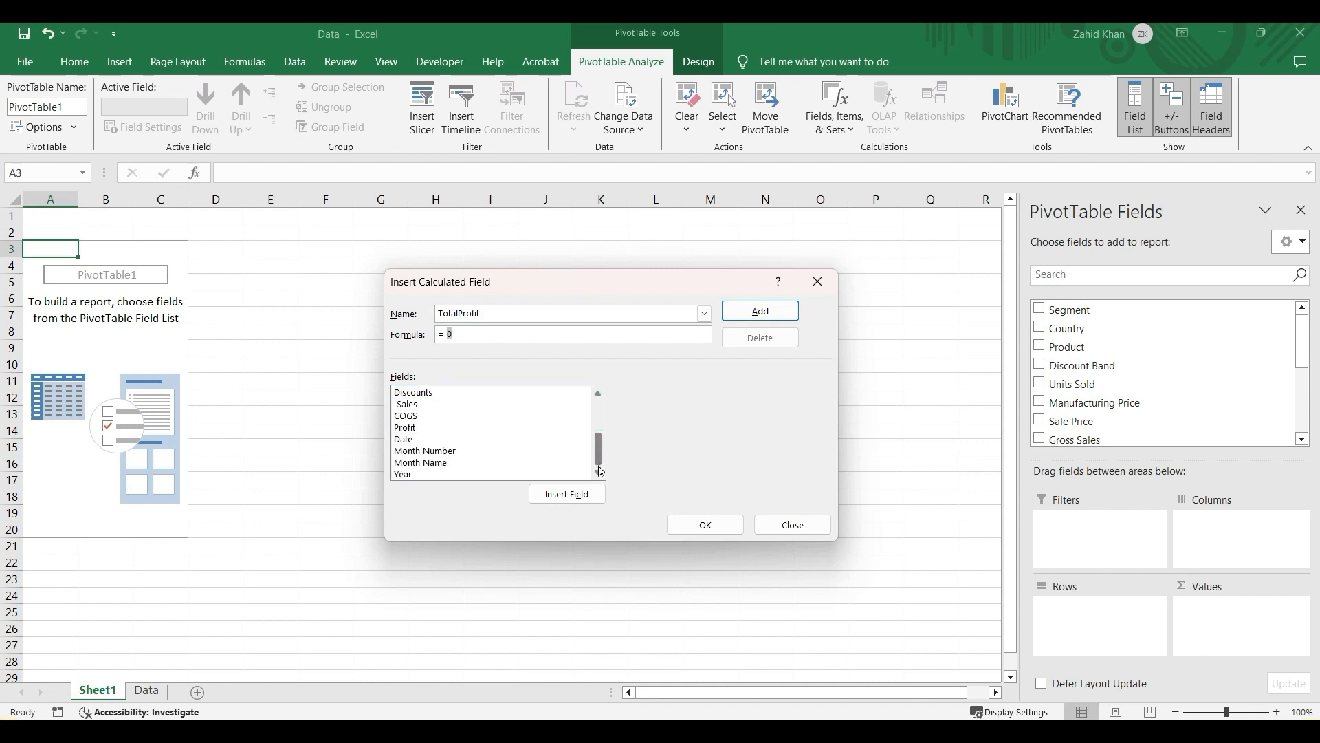
double_click(422, 427)
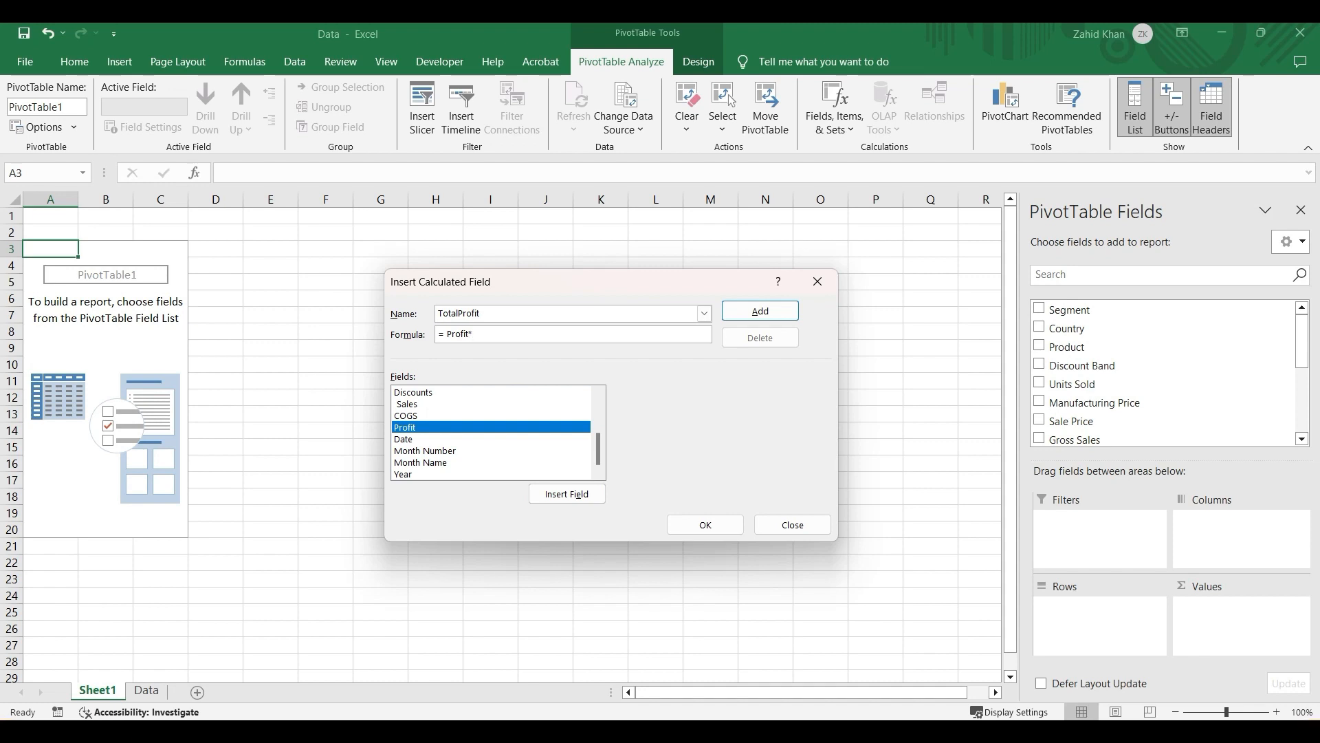
click(597, 393)
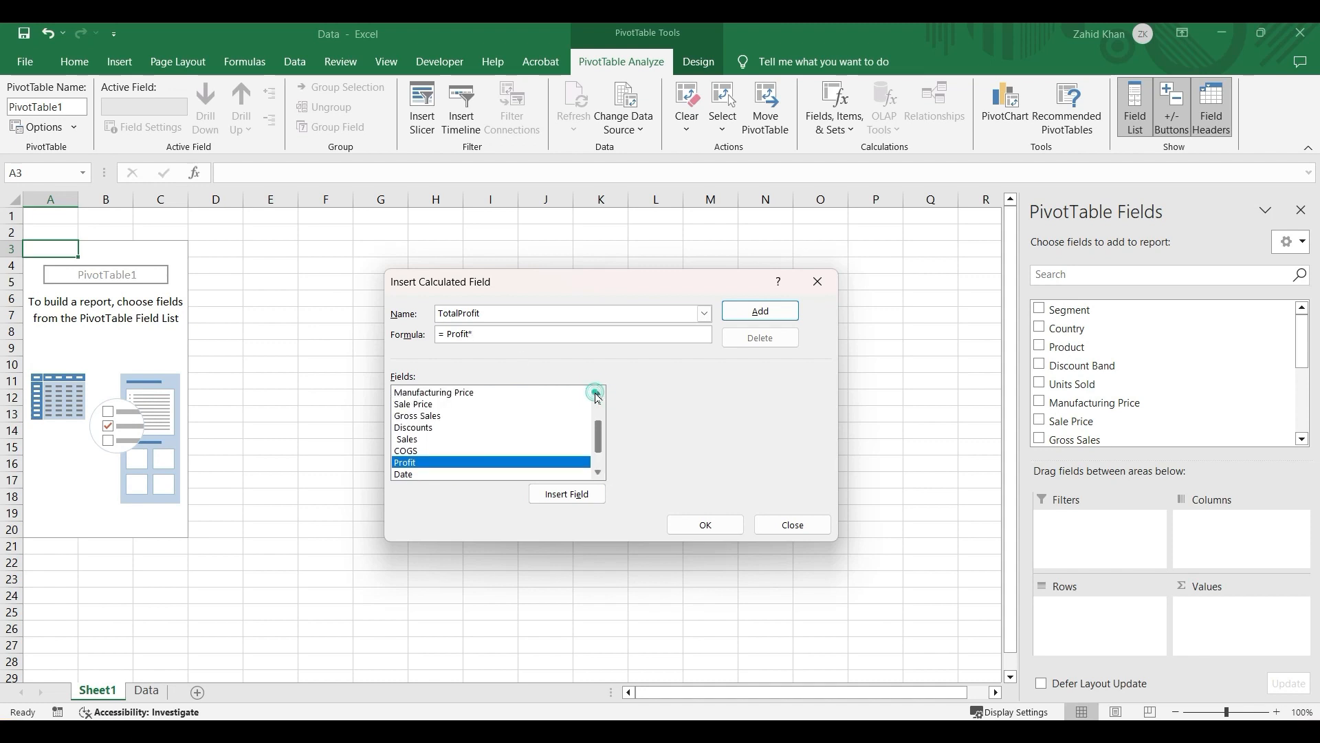
click(597, 393)
click(597, 393)
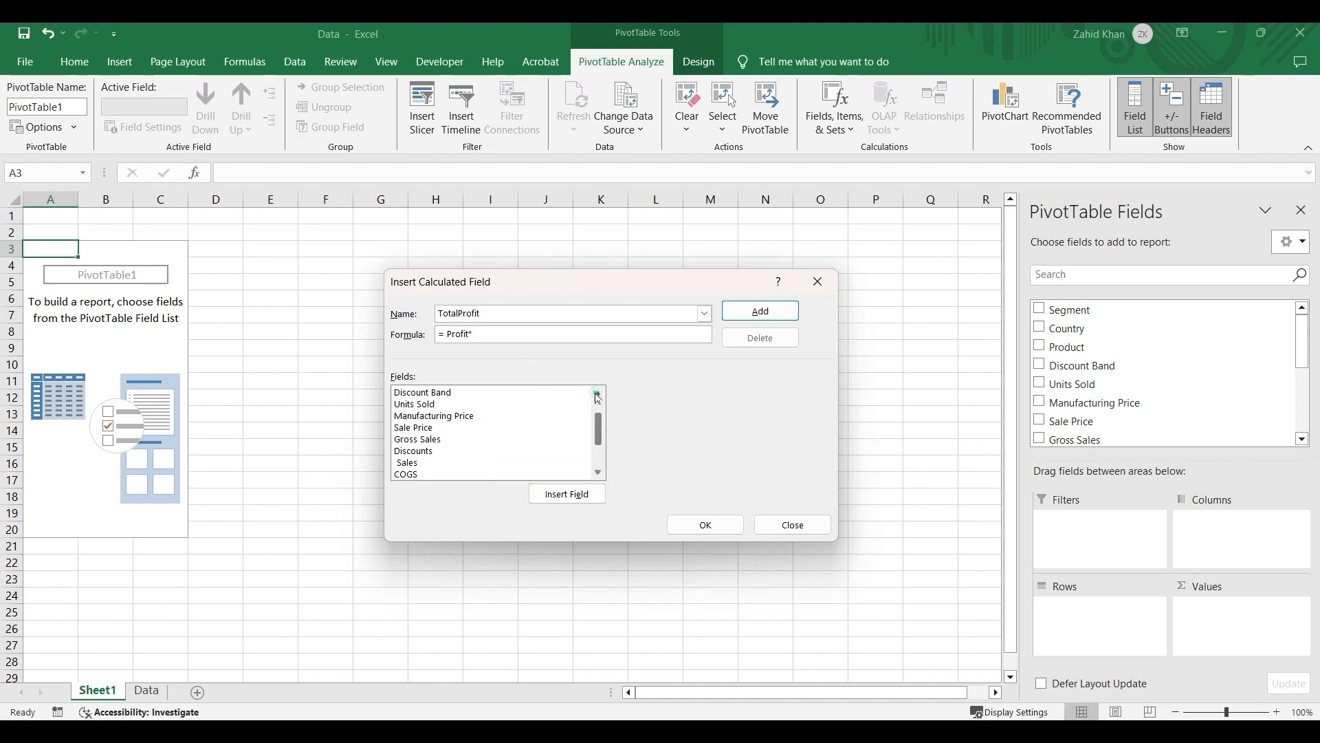
double_click(504, 404)
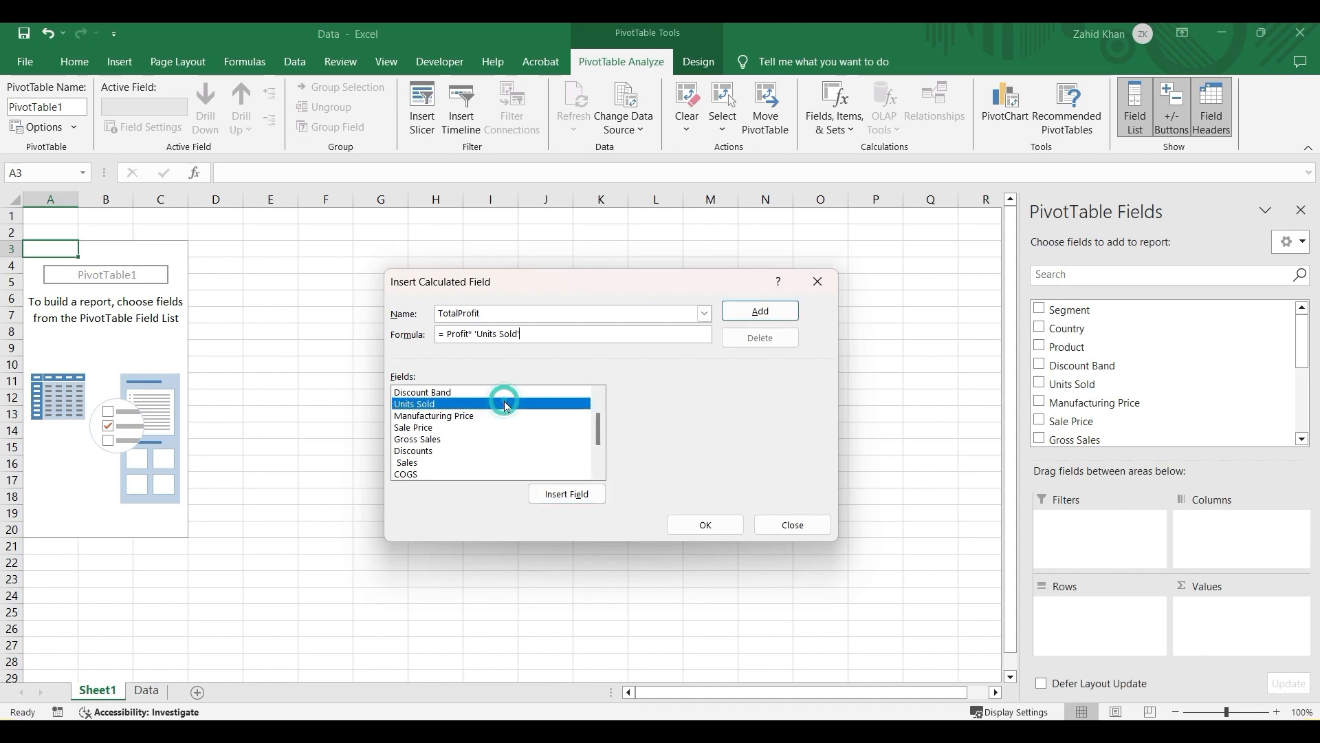
click(706, 529)
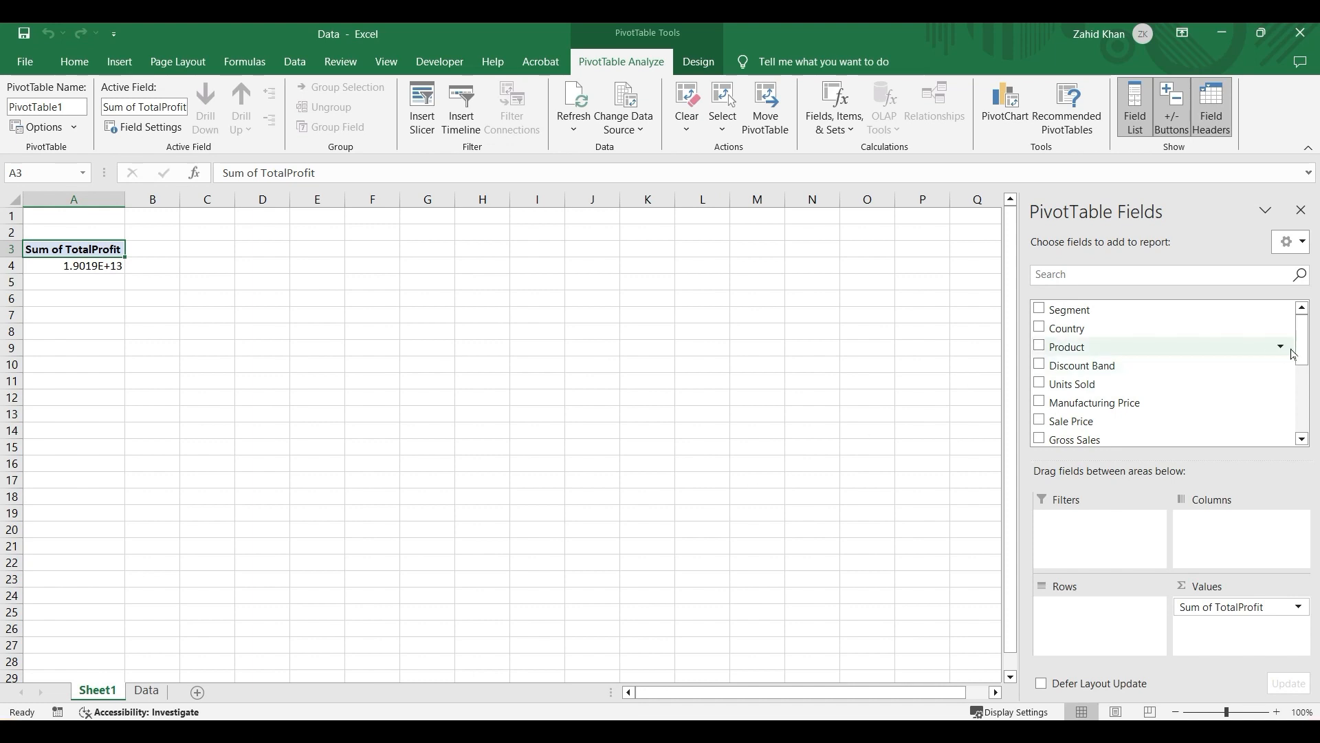
Step: Add Product to the PivotTable rows and place Country above it as the outer row field
drag(1301, 347, 1300, 416)
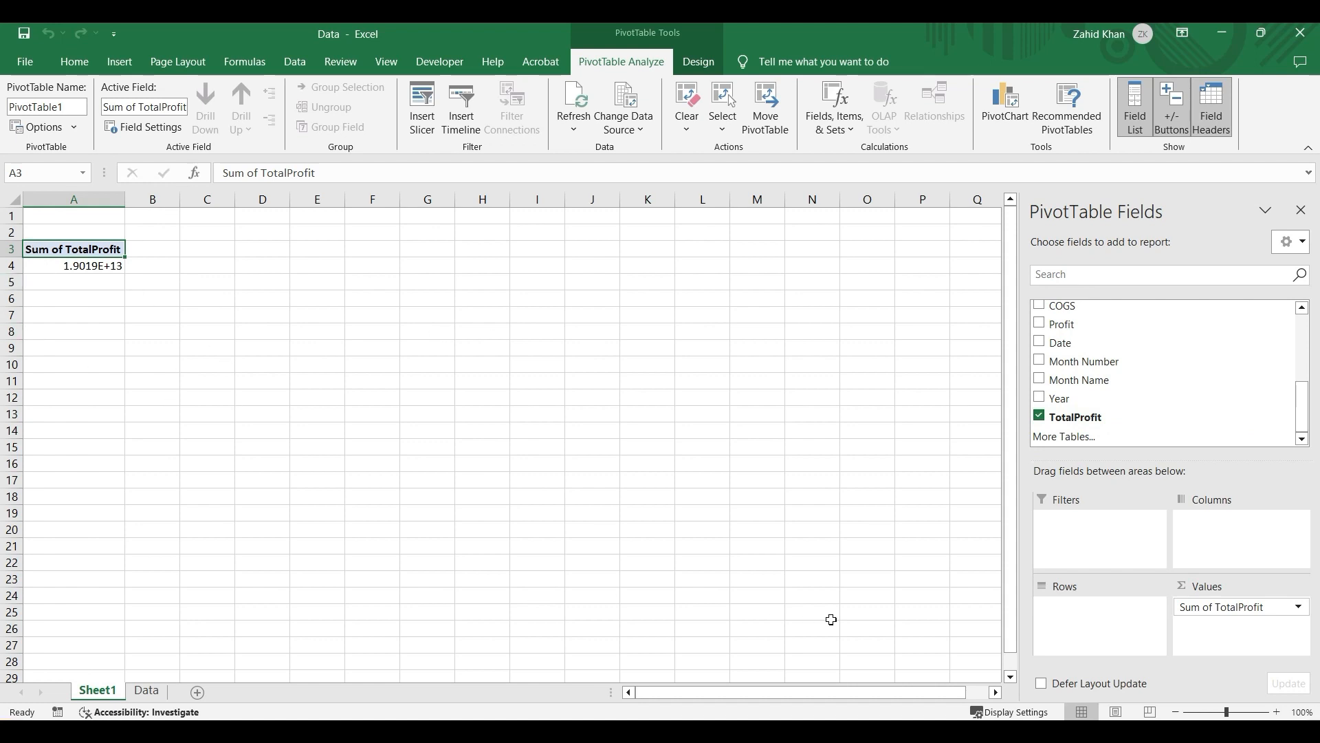
drag(1302, 405, 1302, 334)
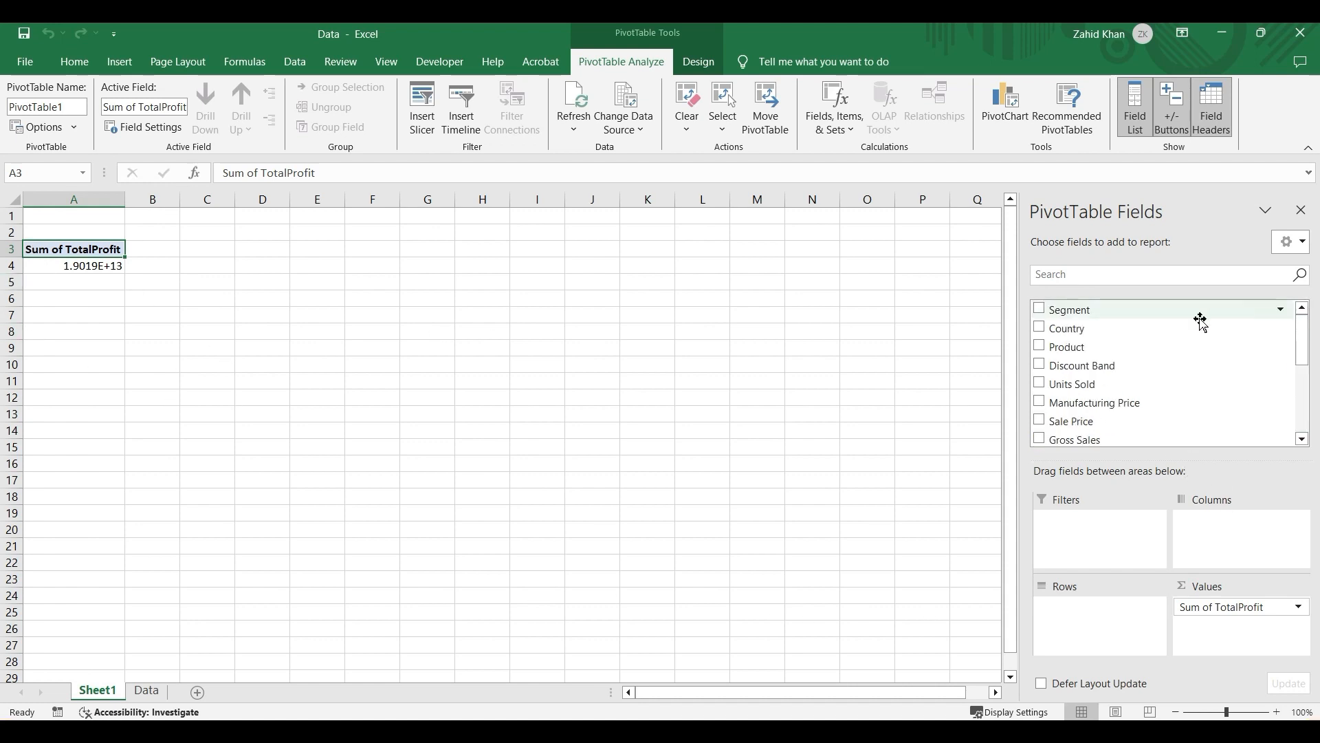
drag(1129, 344, 1112, 619)
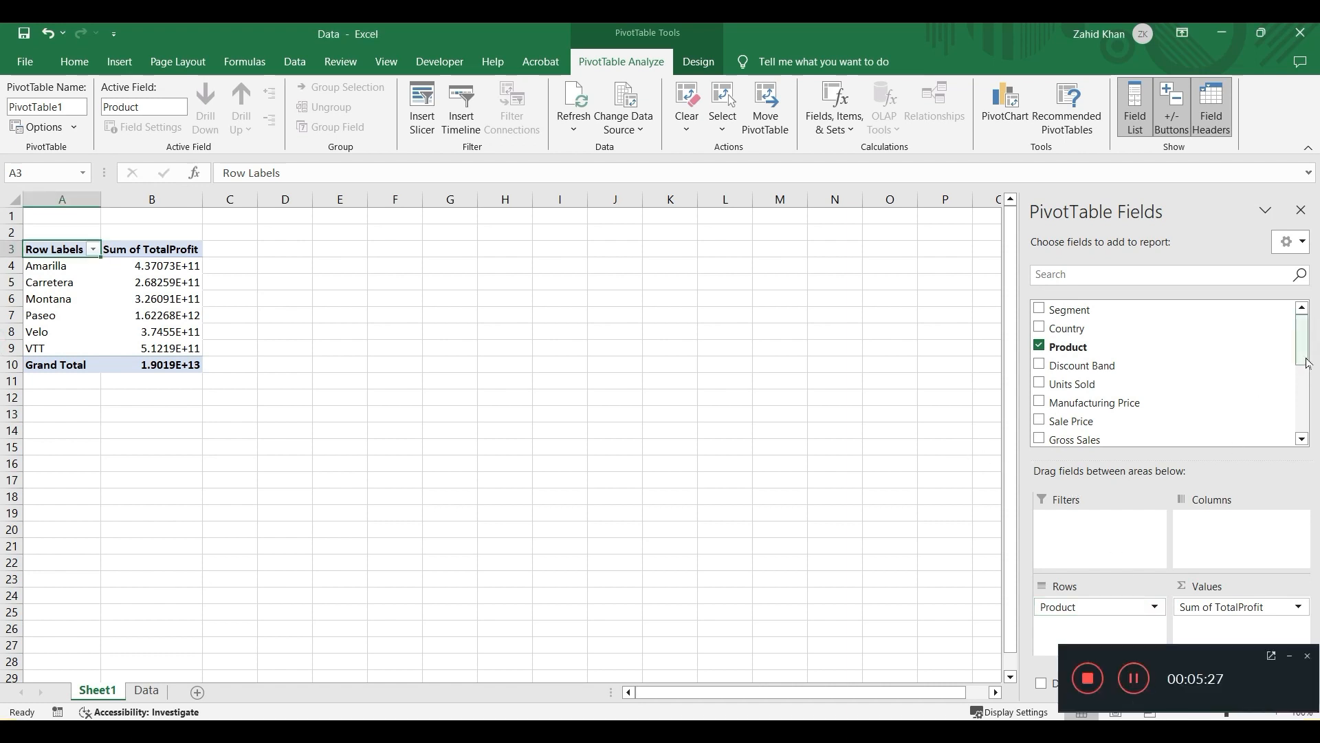
mouse_move(1307, 348)
mouse_down()
mouse_move(1300, 421)
mouse_move(1304, 332)
mouse_up()
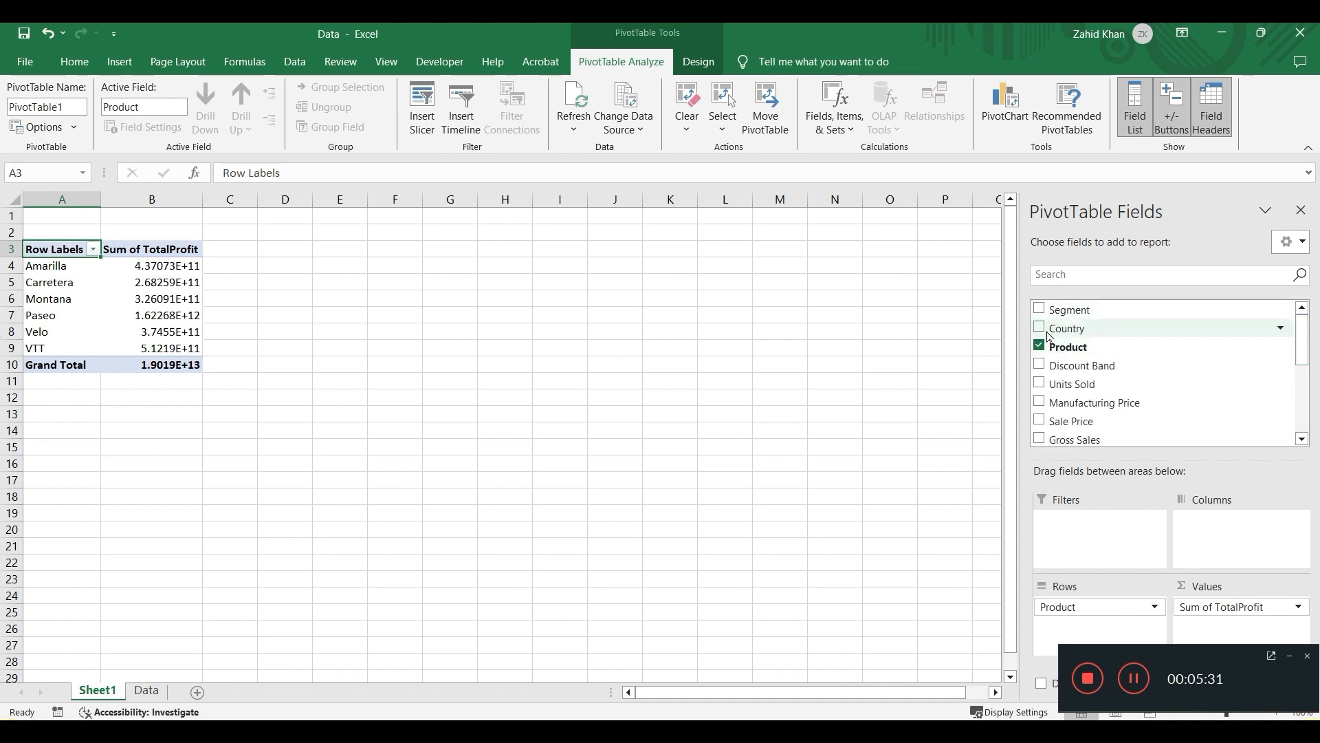
drag(1071, 332, 1093, 605)
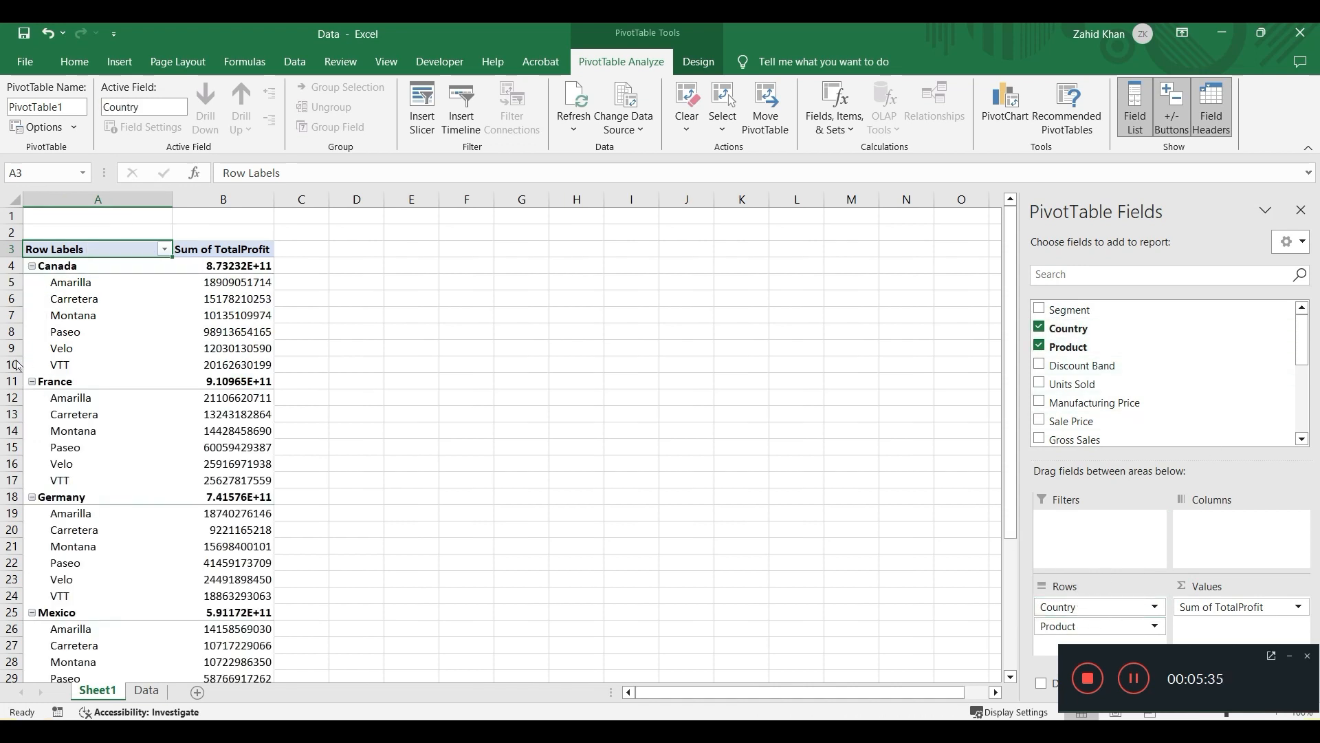
Step: Replace TotalProfit with Gross Sales in the PivotTable values and review the report by country and product
drag(1302, 338, 1311, 438)
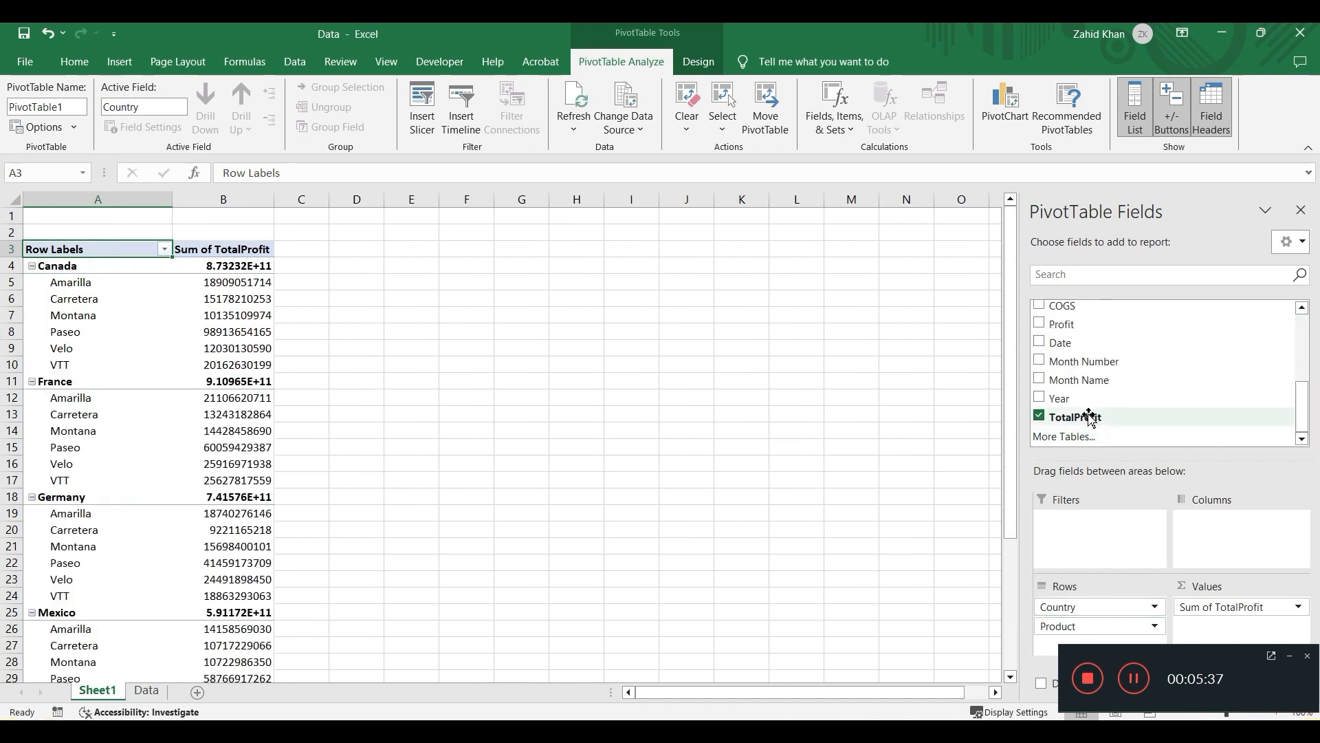
scroll(1099, 362, up, 3)
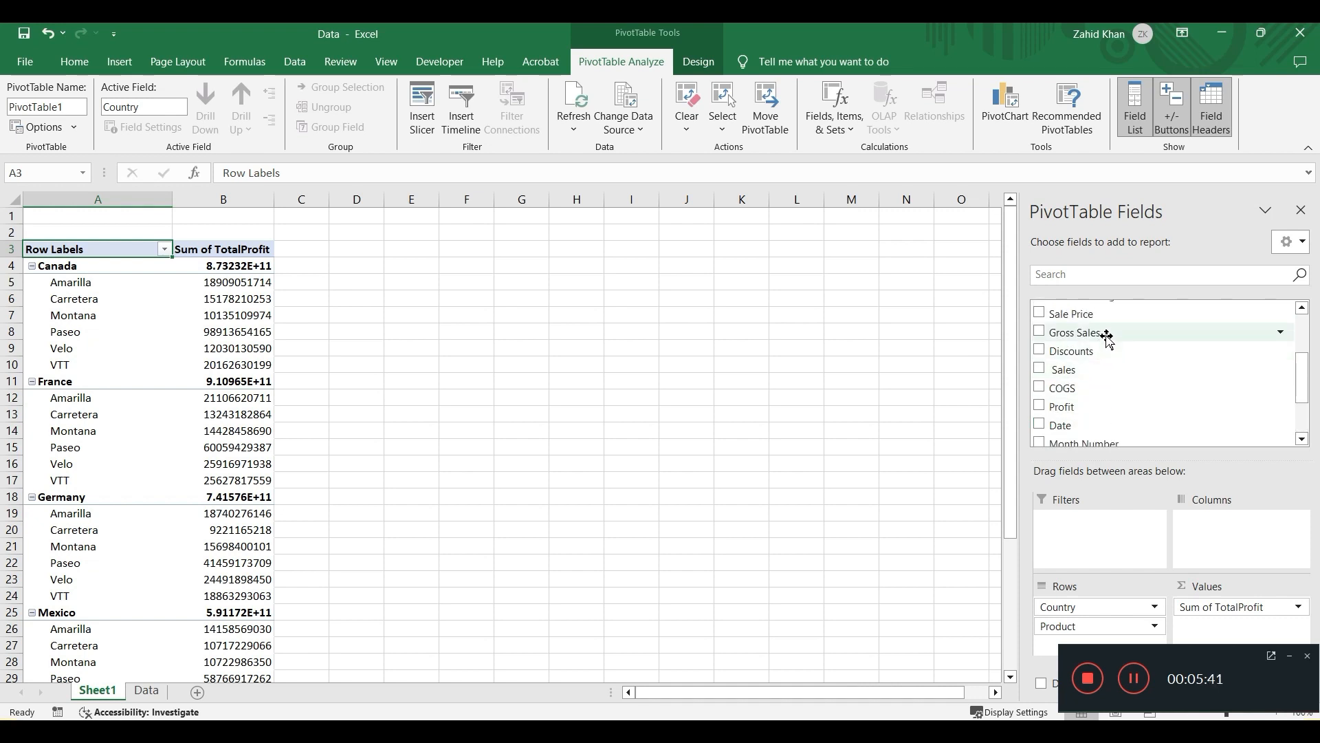
drag(1102, 331, 925, 585)
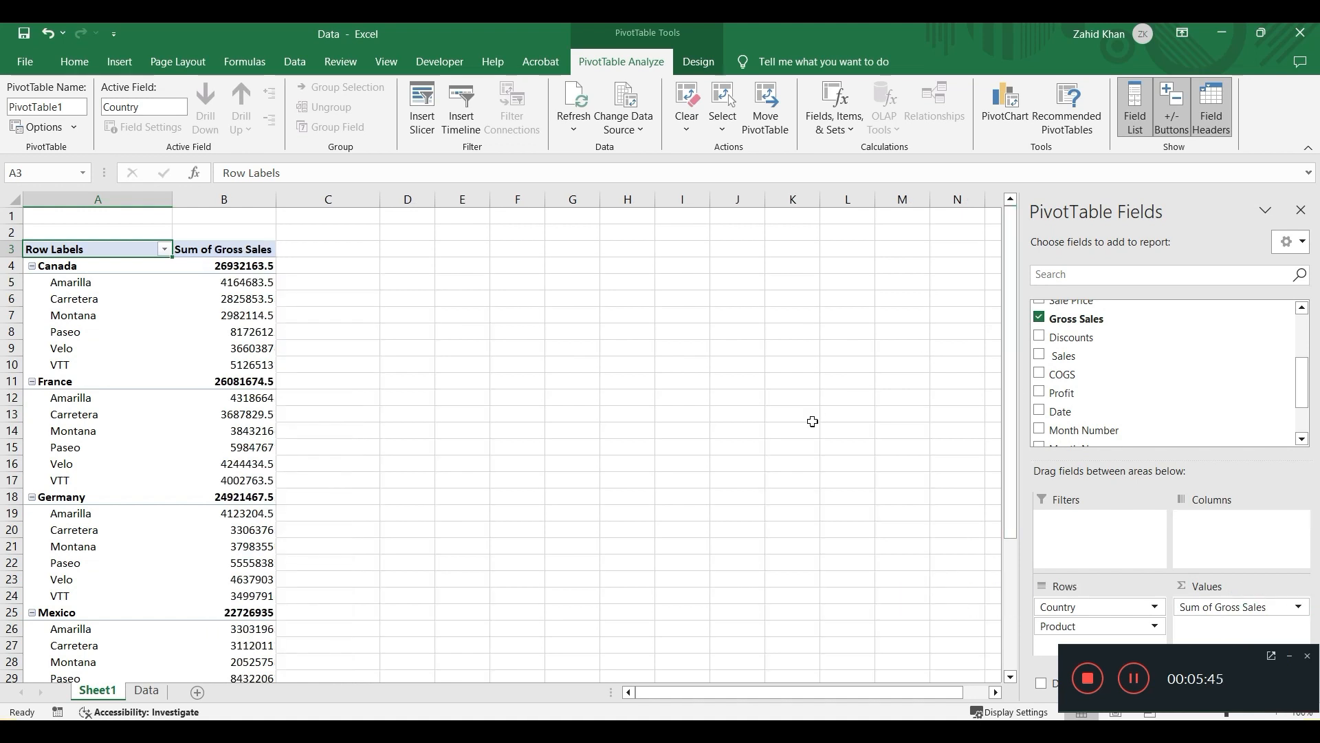
scroll(563, 404, down, 2)
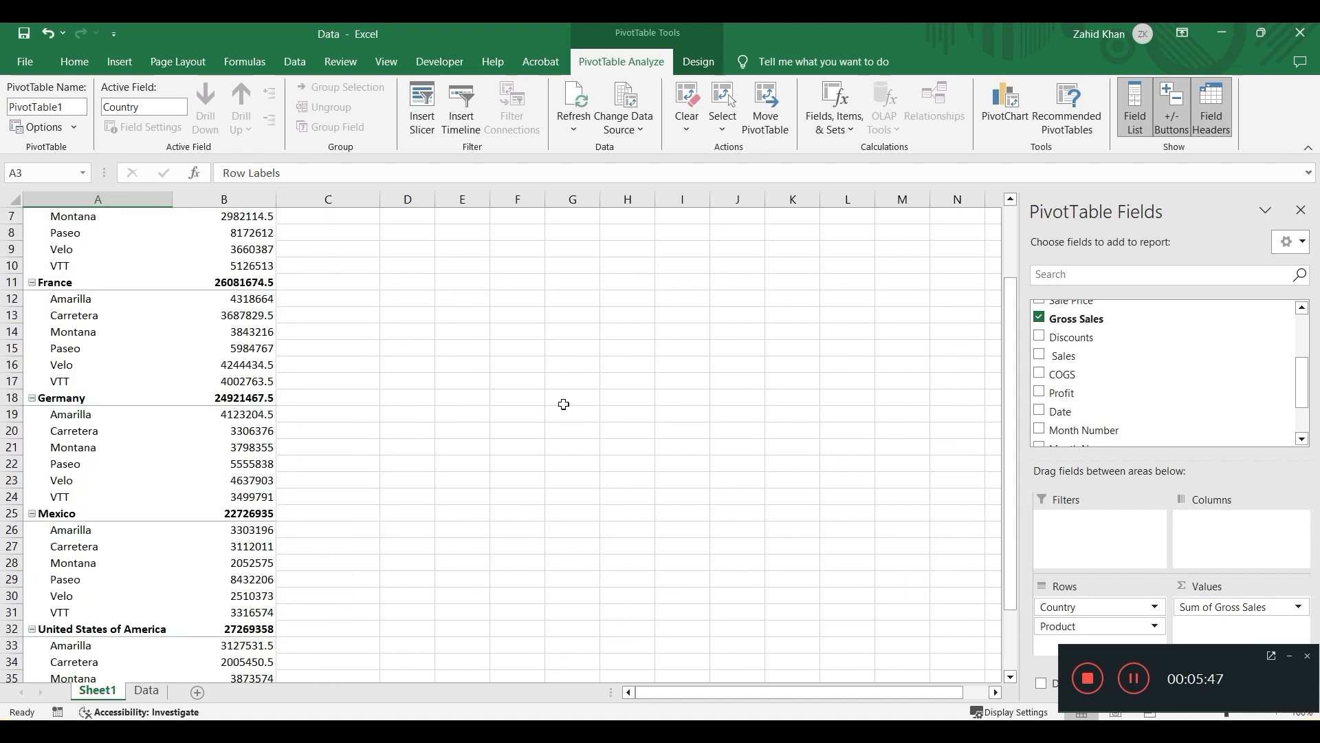
scroll(564, 403, up, 2)
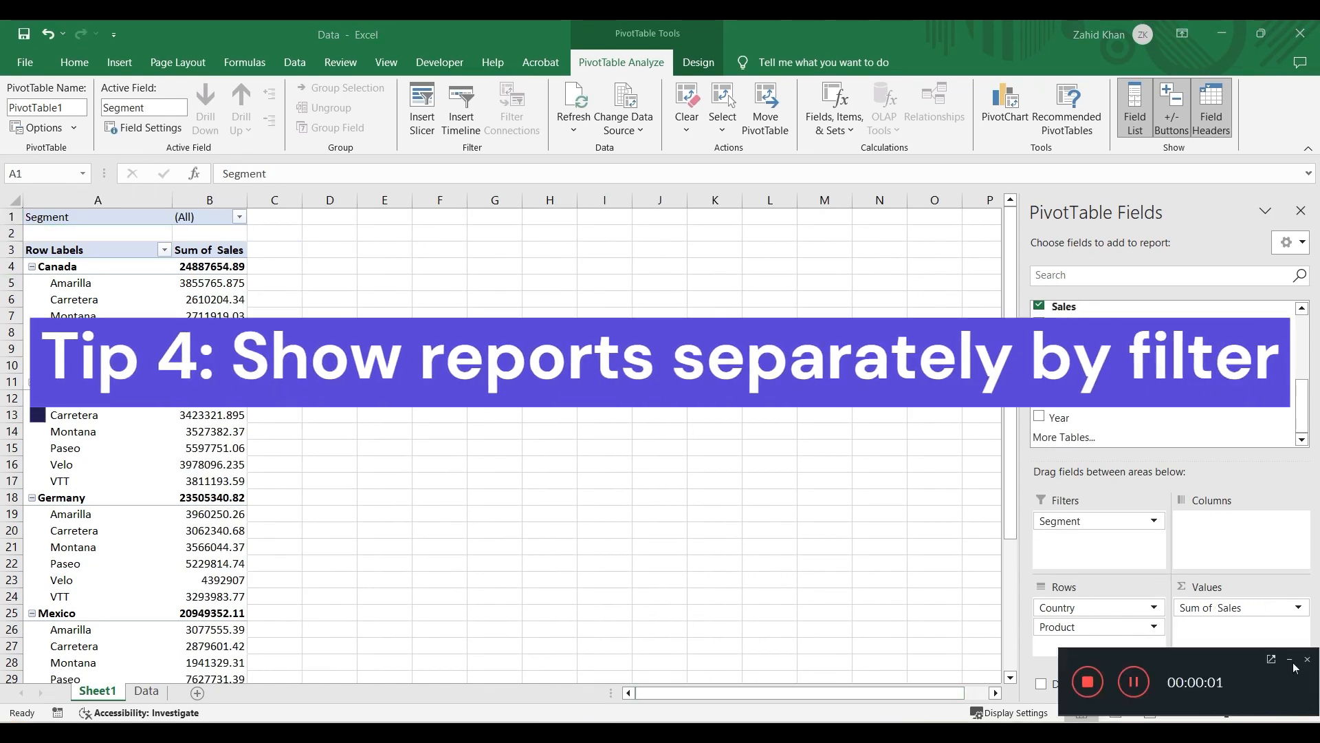
Step: Generate a separate report sheet for each item of the Segment filter with Show Report Filter Pages
click(1290, 660)
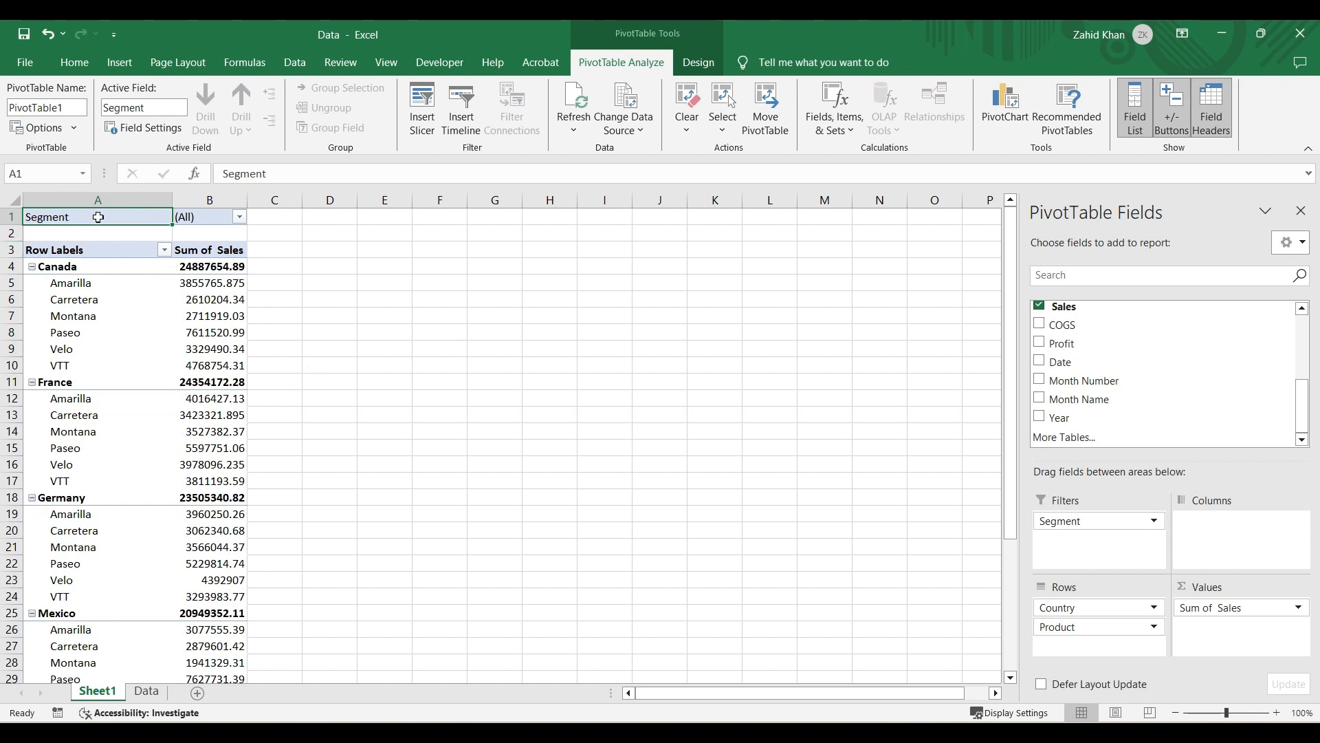
click(239, 218)
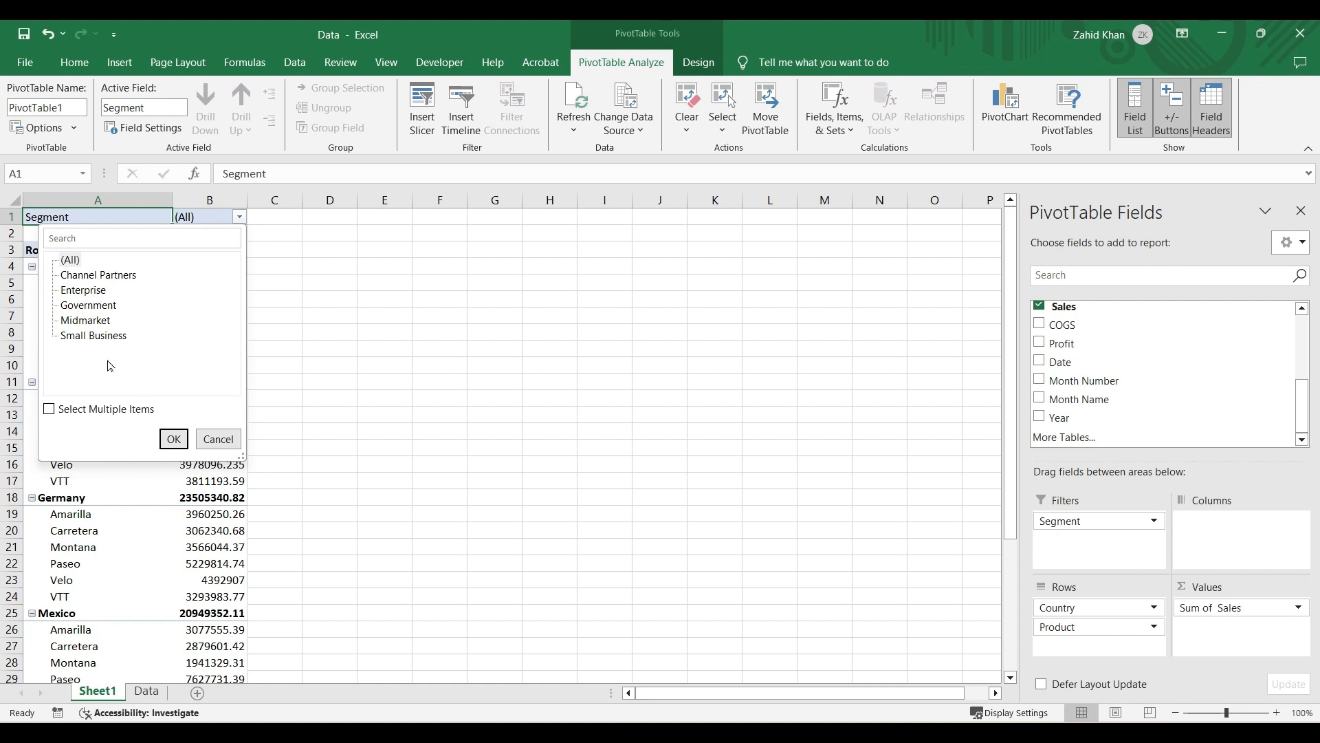
click(452, 310)
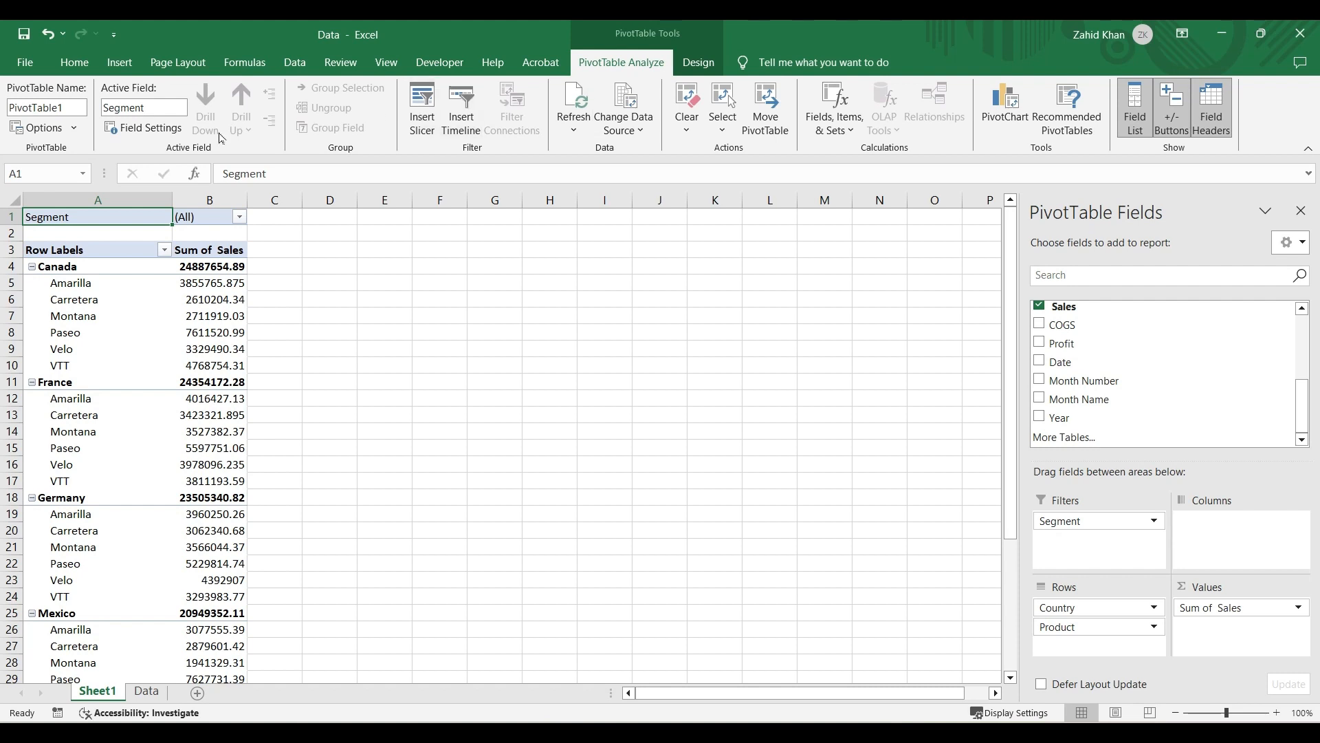
click(74, 128)
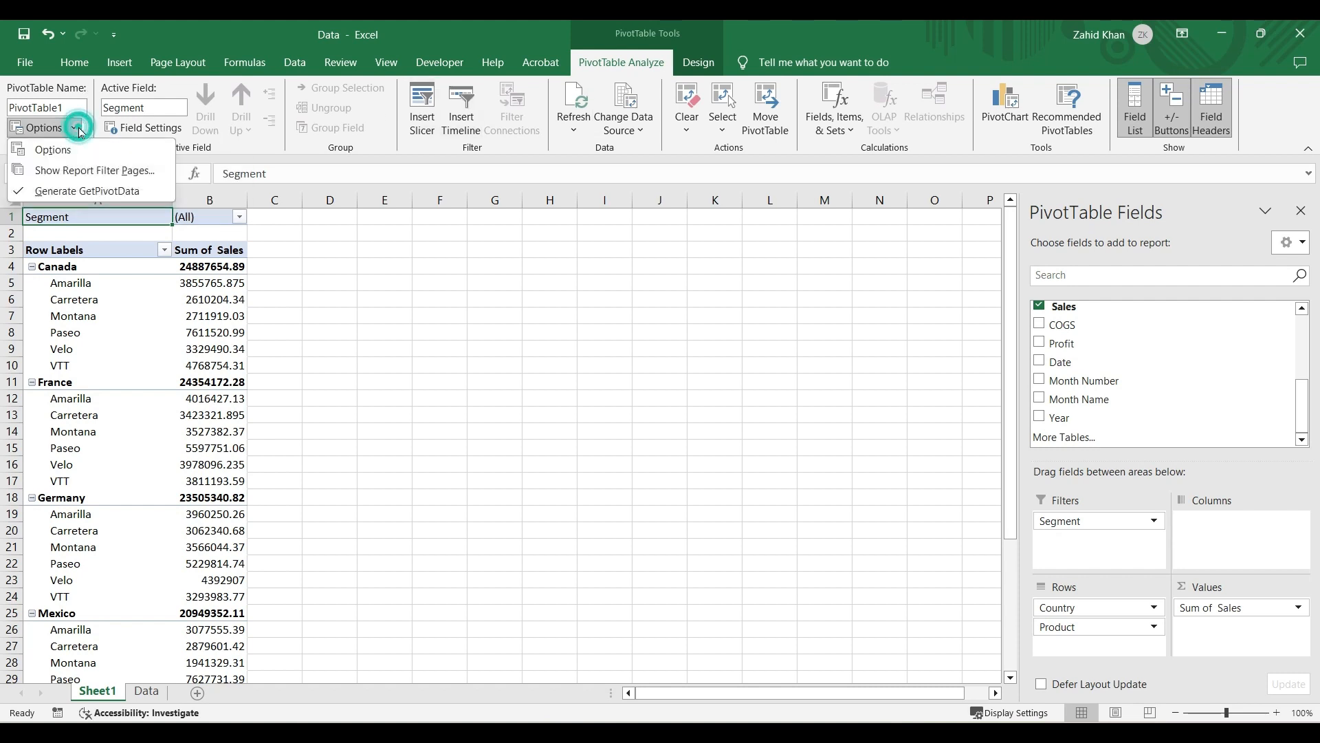
click(139, 177)
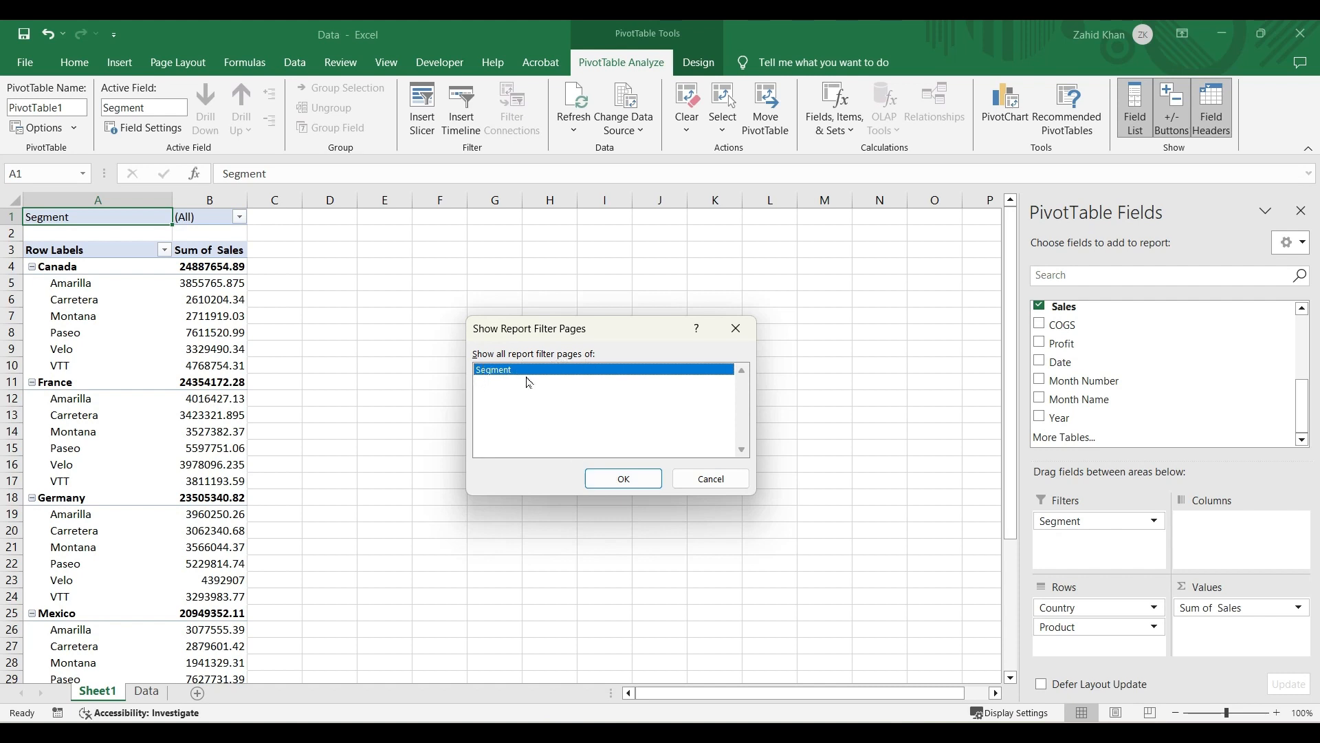
click(607, 487)
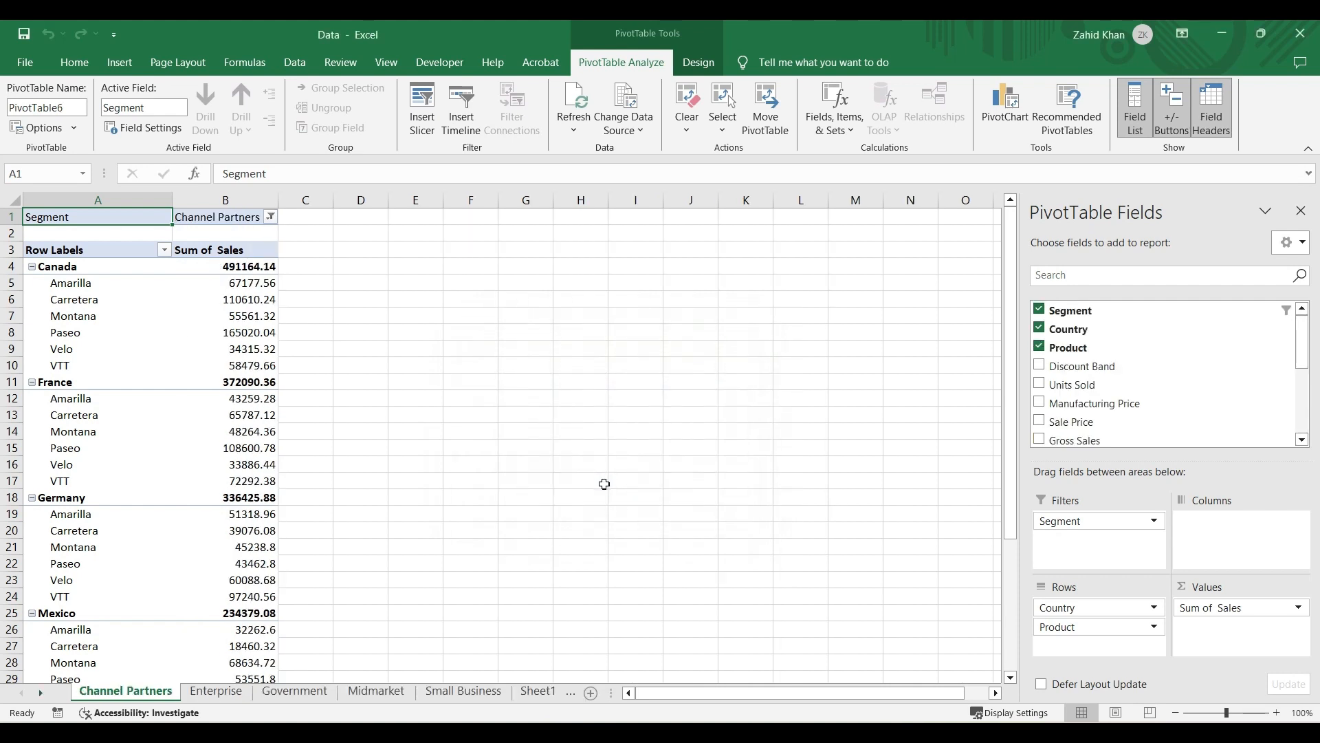
Step: Examine the Enterprise, Government, Midmarket and Small Business report sheets and compare them with the full report on Sheet1
click(211, 696)
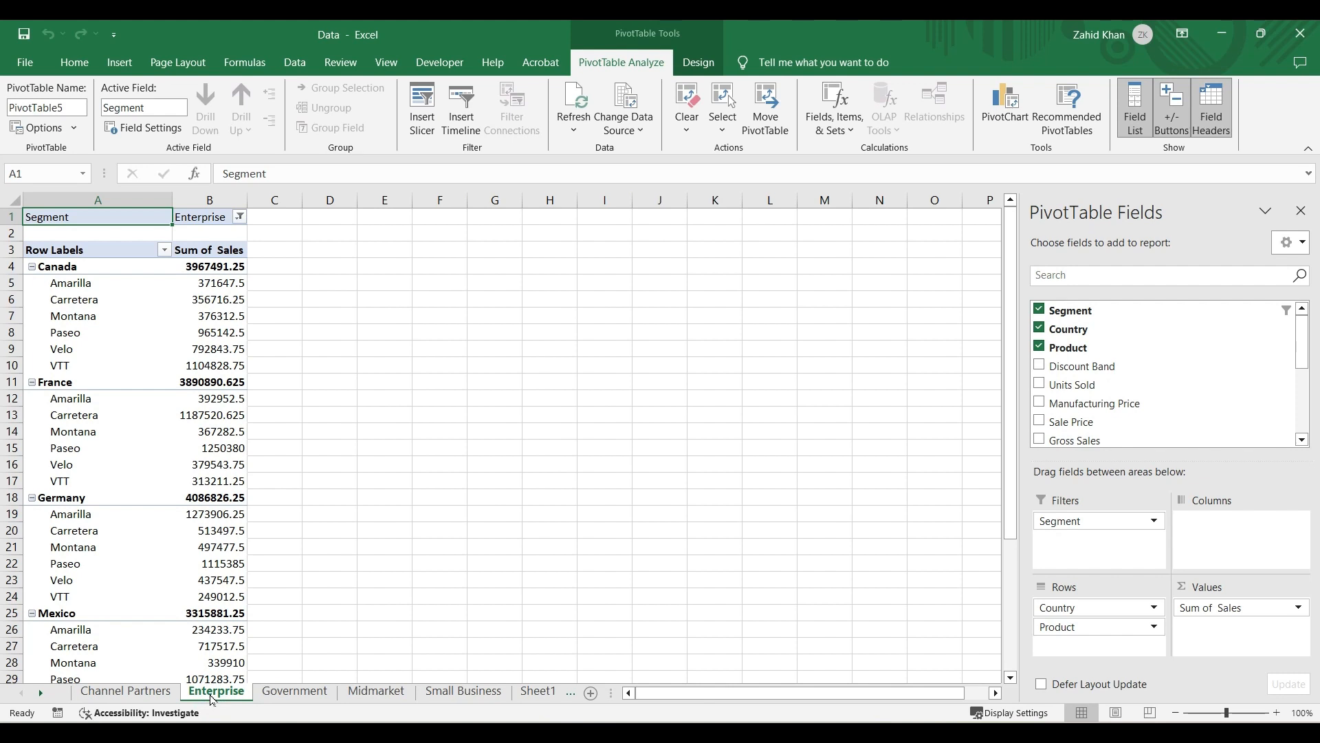
click(287, 696)
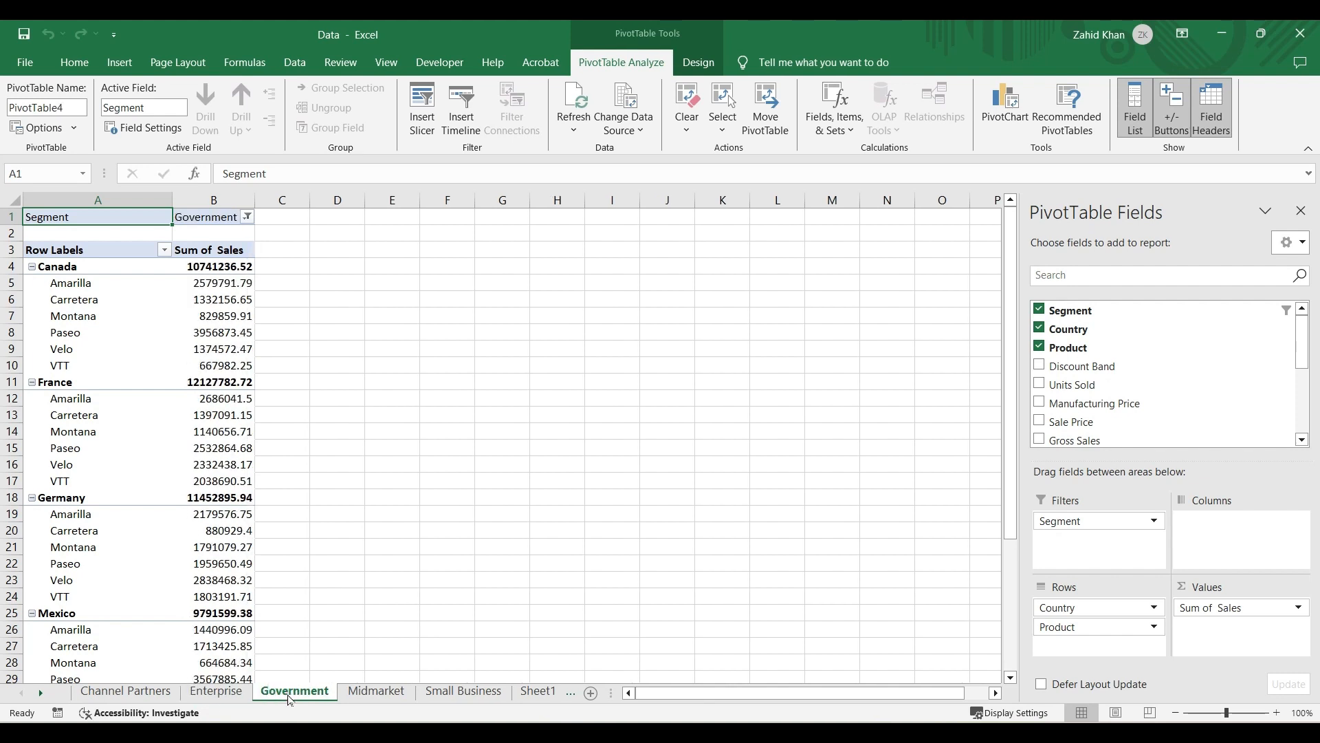
click(363, 691)
click(438, 691)
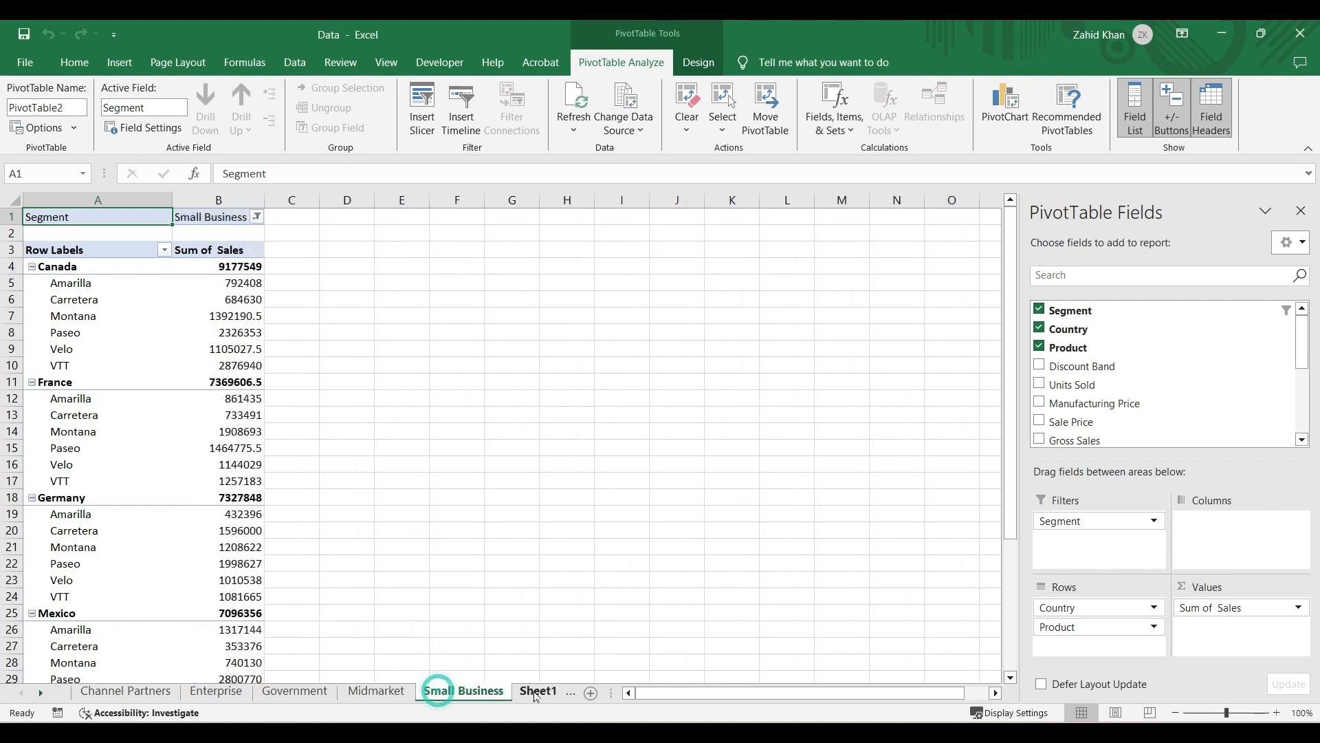
click(536, 692)
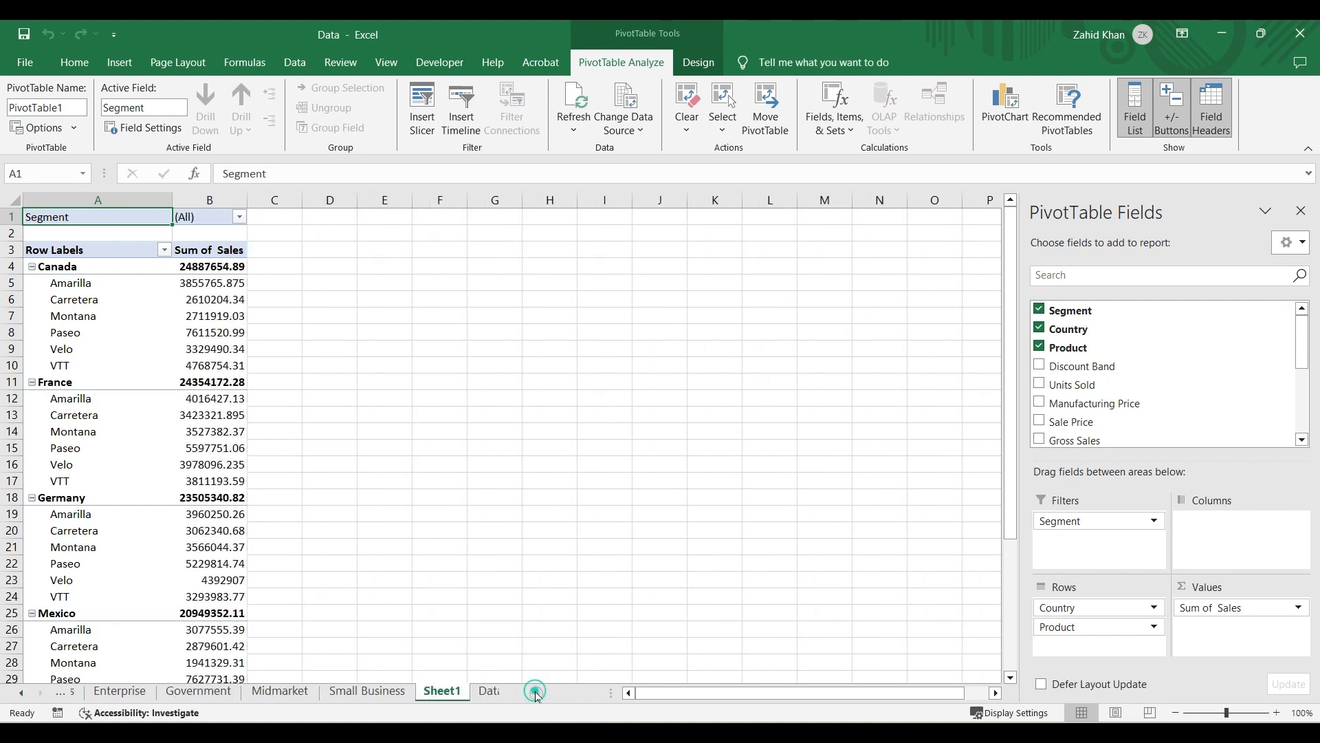
click(21, 693)
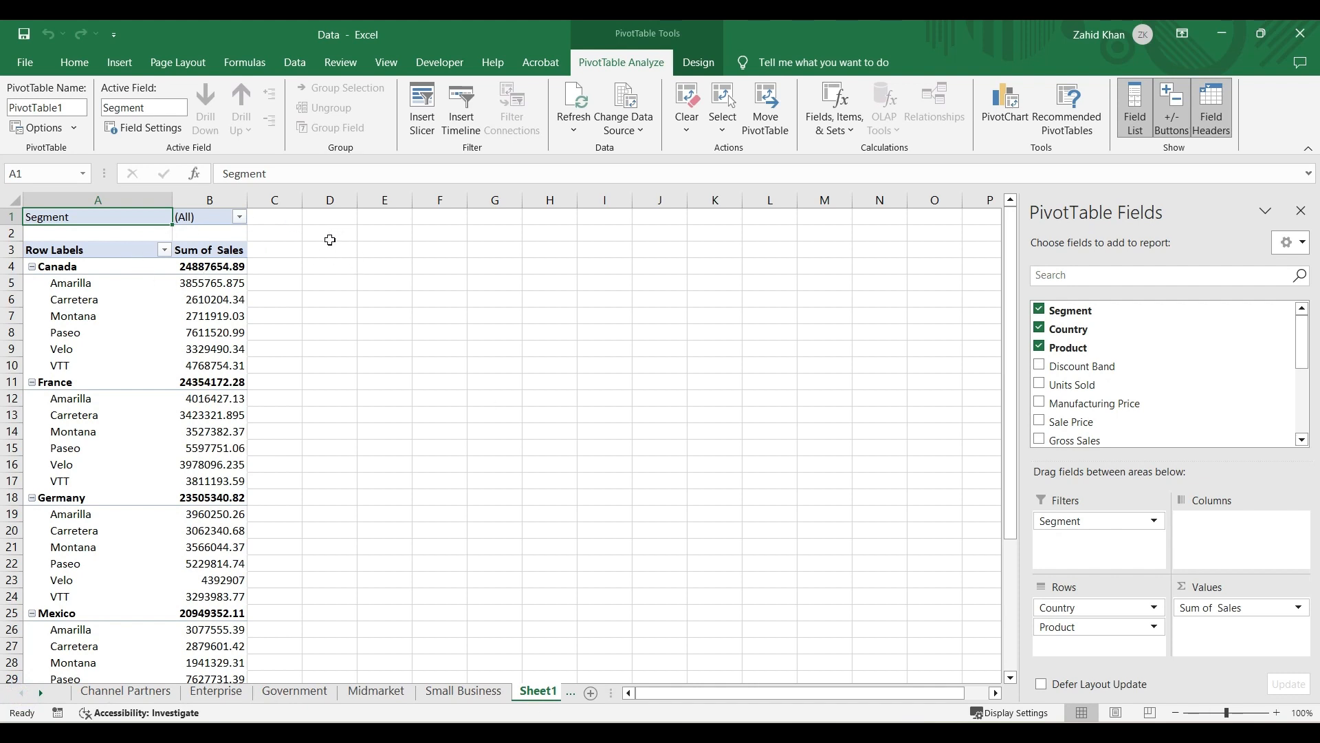
scroll(461, 486, down, 2)
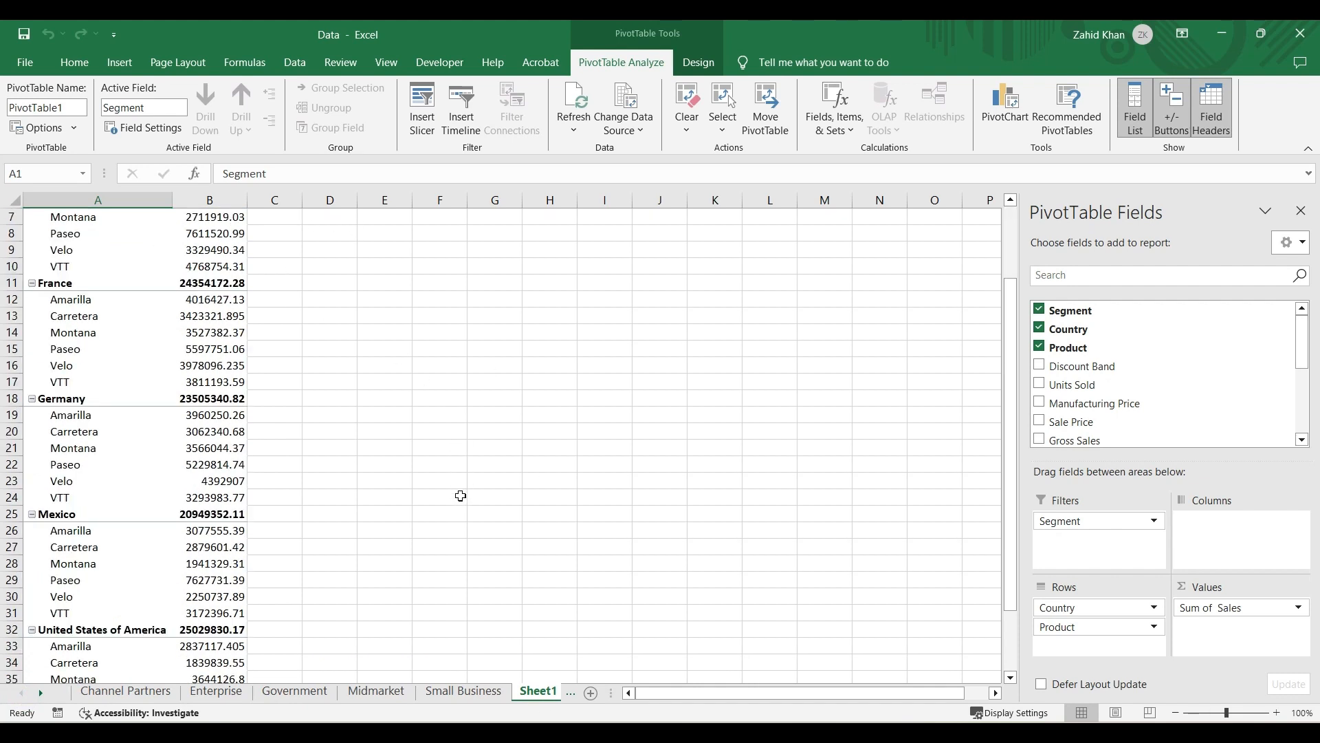
scroll(461, 495, up, 2)
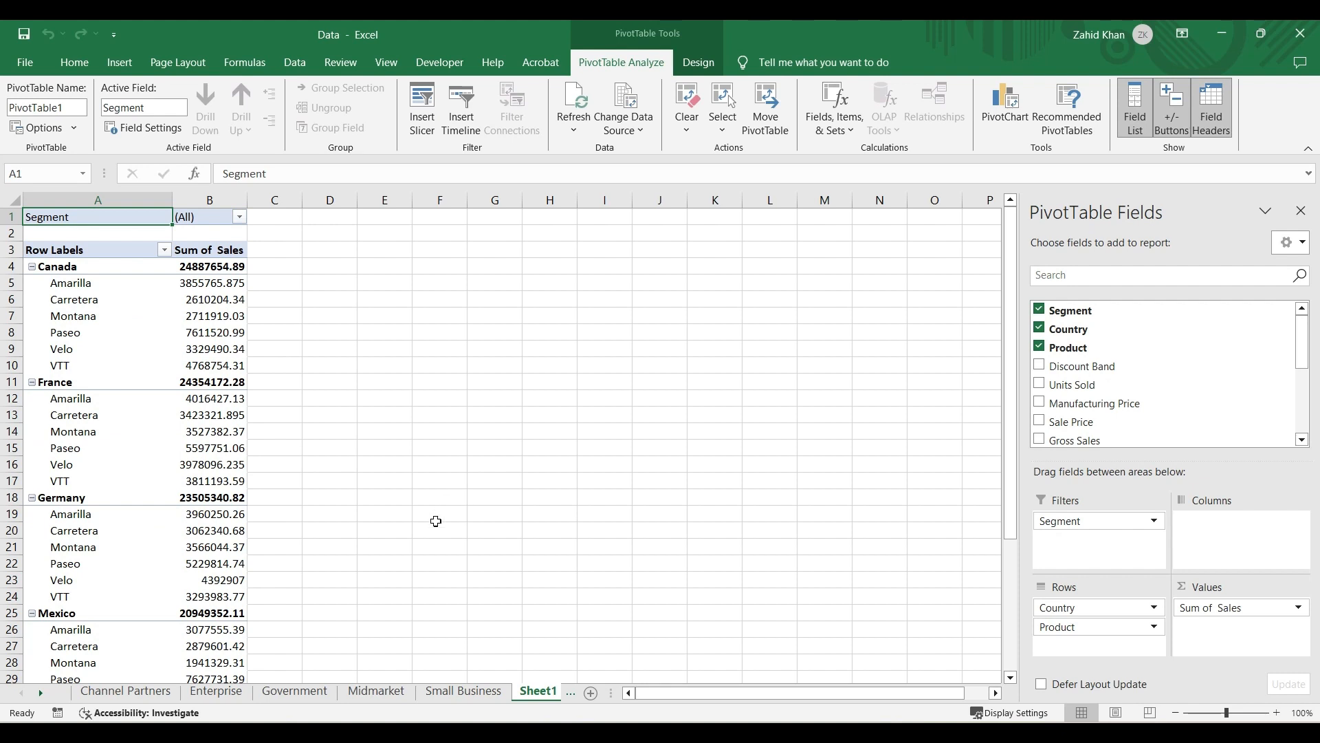
Step: Add Units Sold to the PivotTable rows beneath Product and review the resulting row items
mouse_move(967, 733)
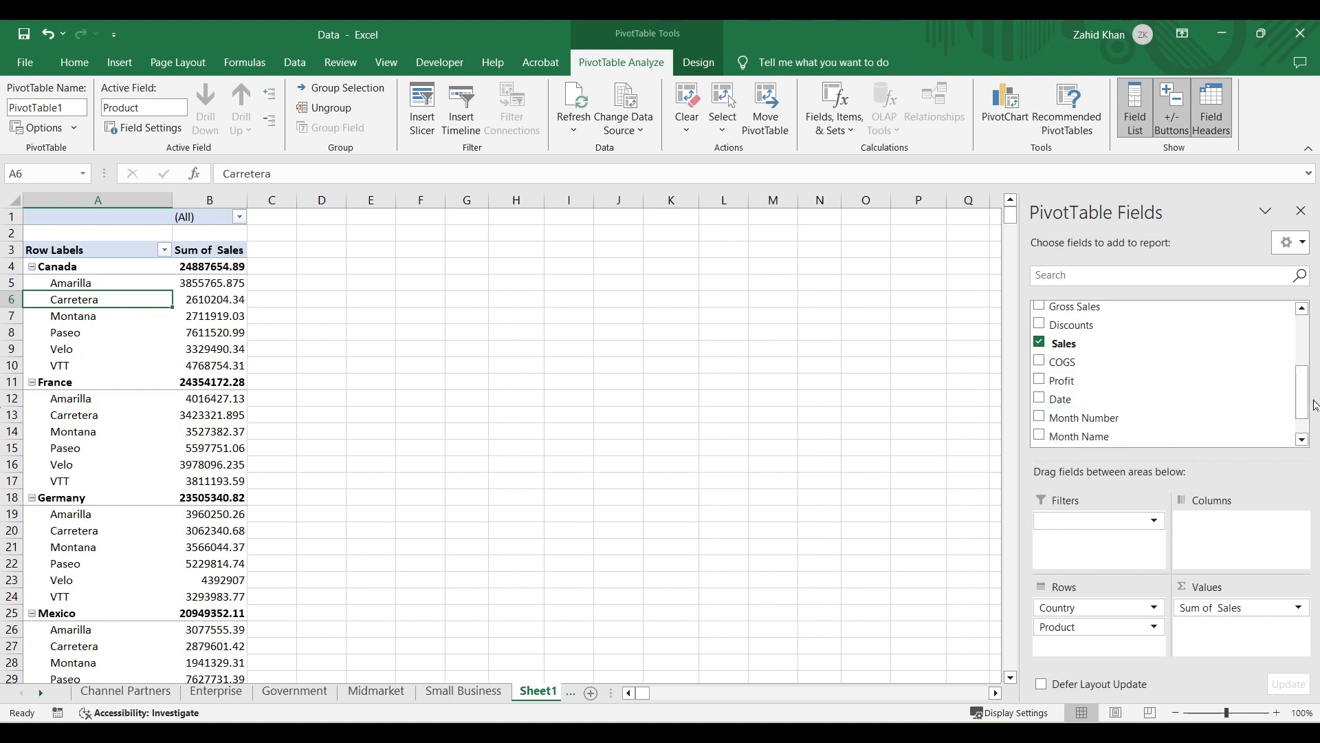
drag(1302, 405, 1302, 417)
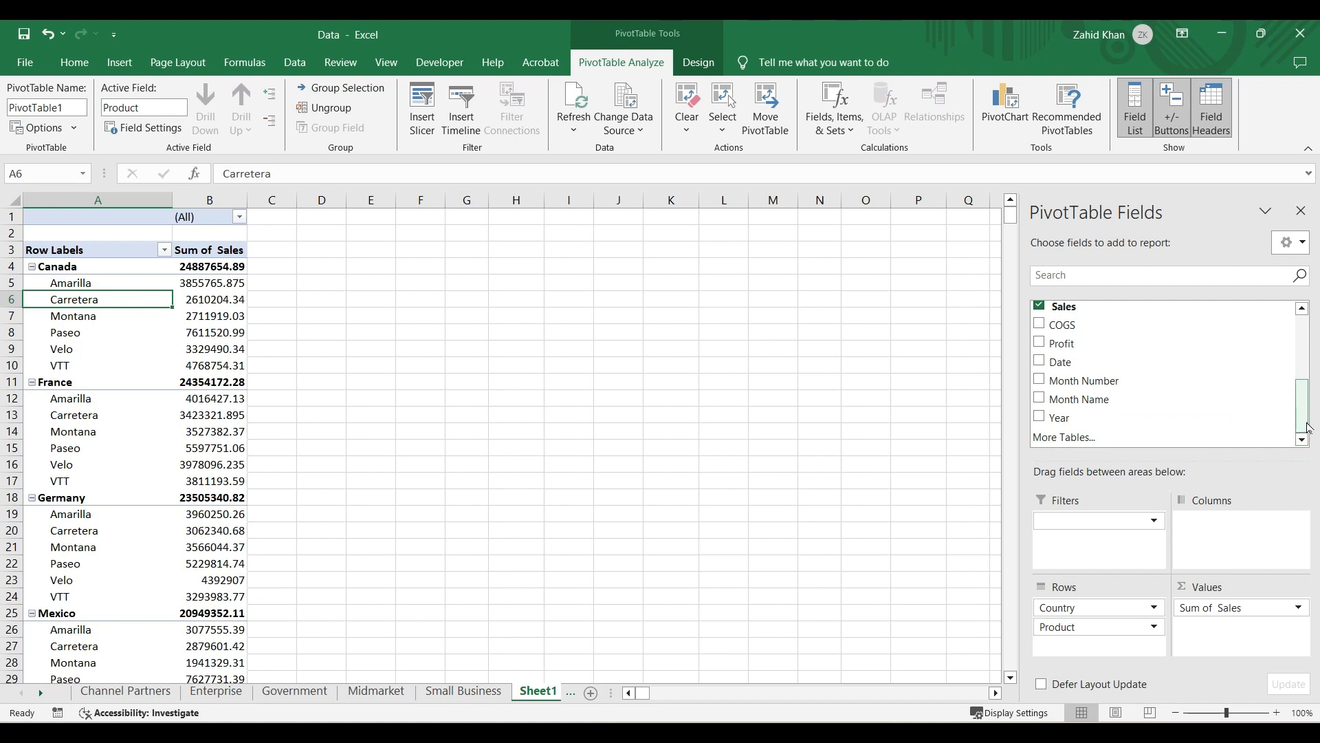
drag(1309, 423, 1307, 382)
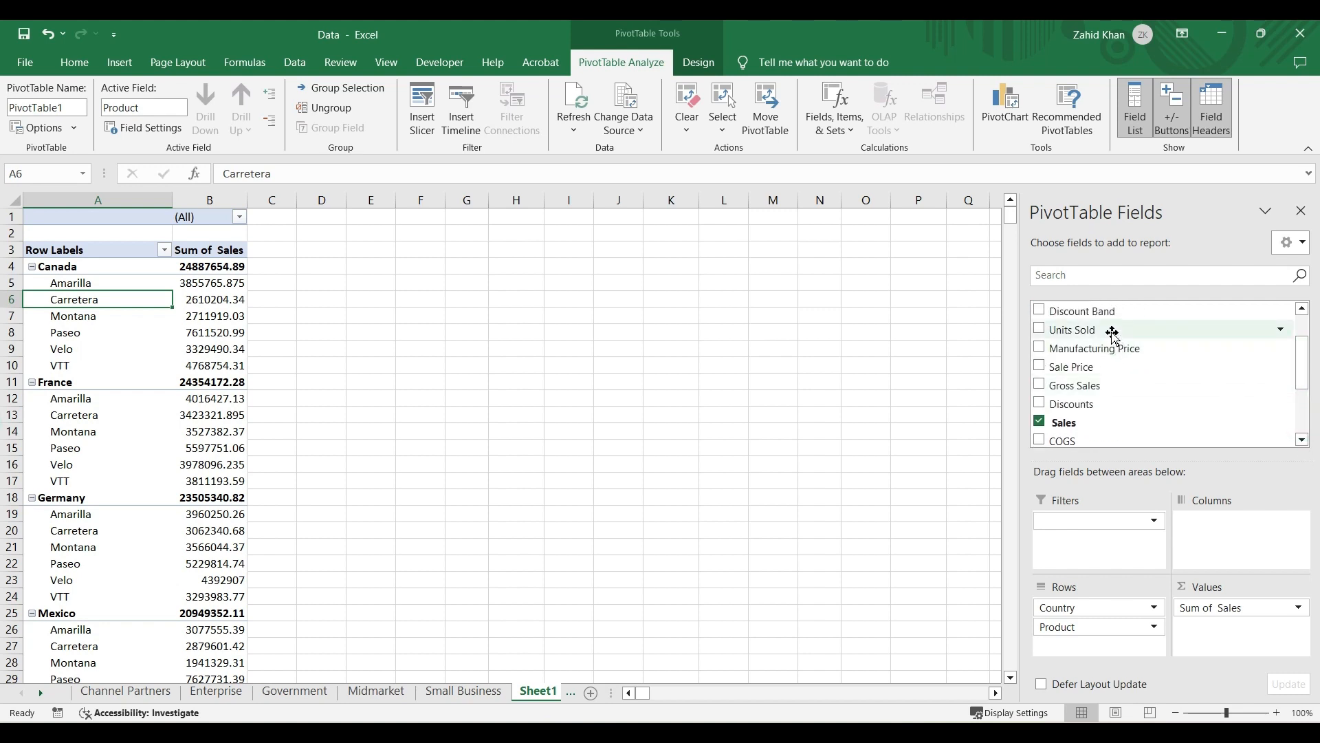
drag(1112, 333, 1155, 641)
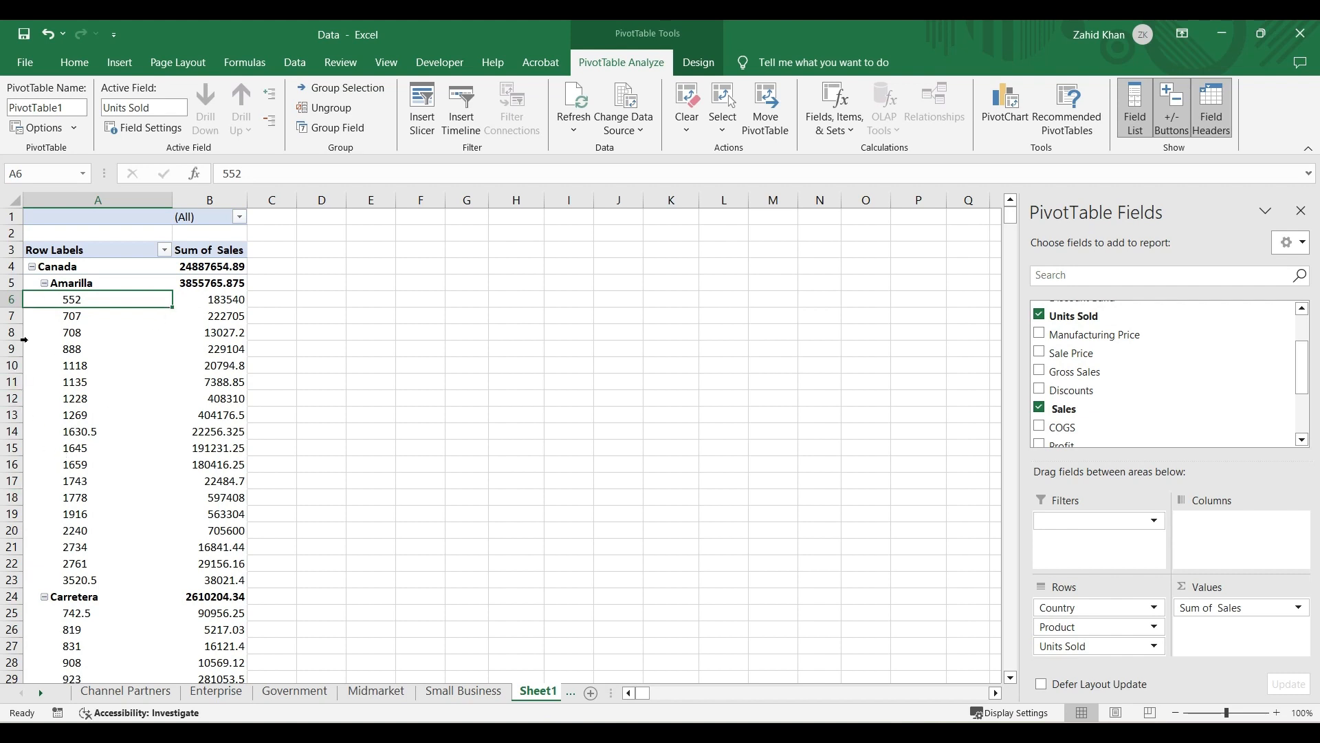
scroll(55, 447, down, 2)
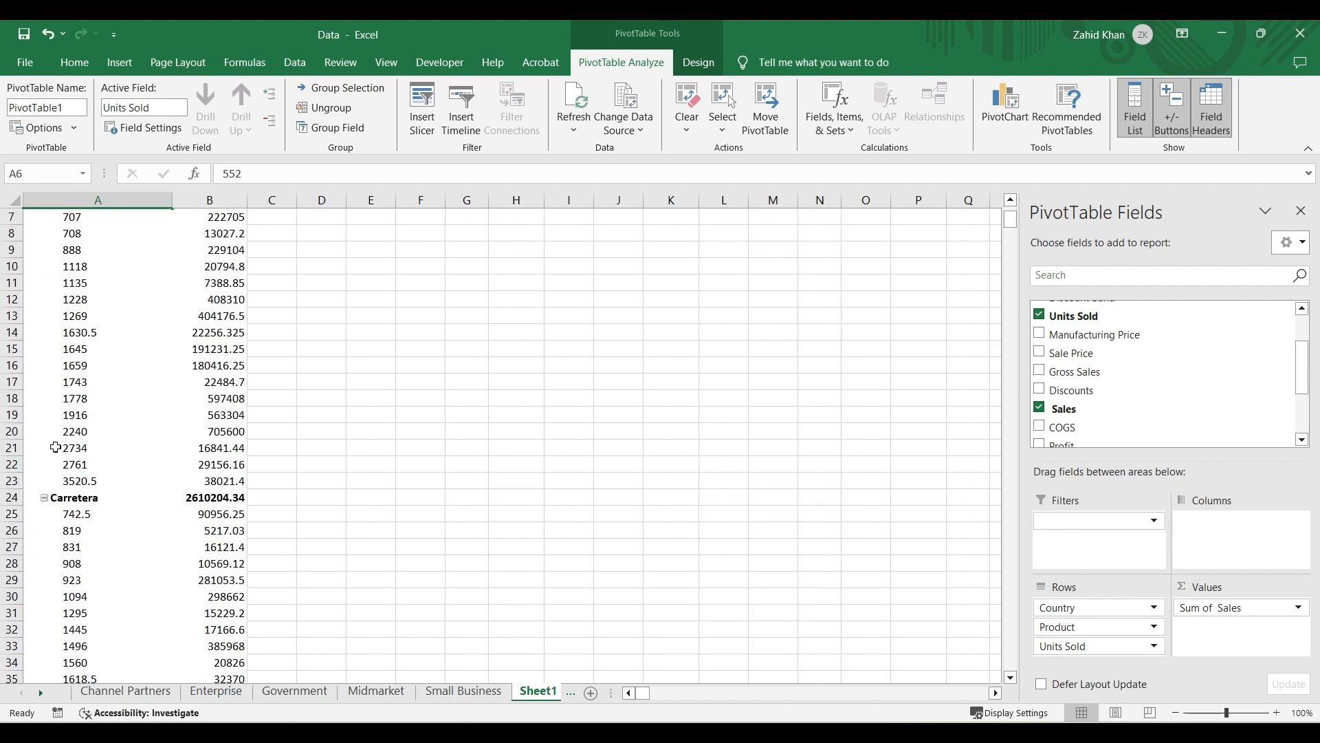
scroll(55, 447, up, 2)
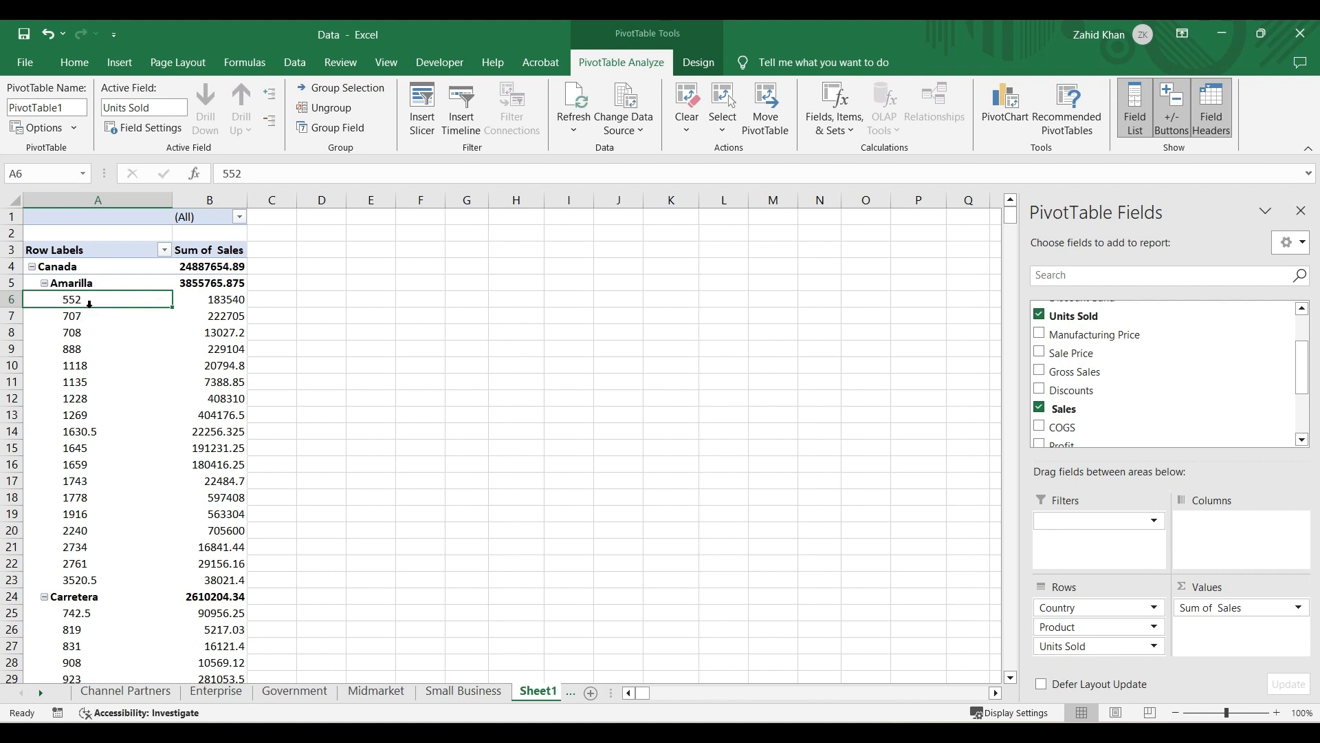
Step: Group the Units Sold row items of the PivotTable into intervals of 500 and review the sales for each range
click(84, 338)
click(95, 304)
right_click(96, 304)
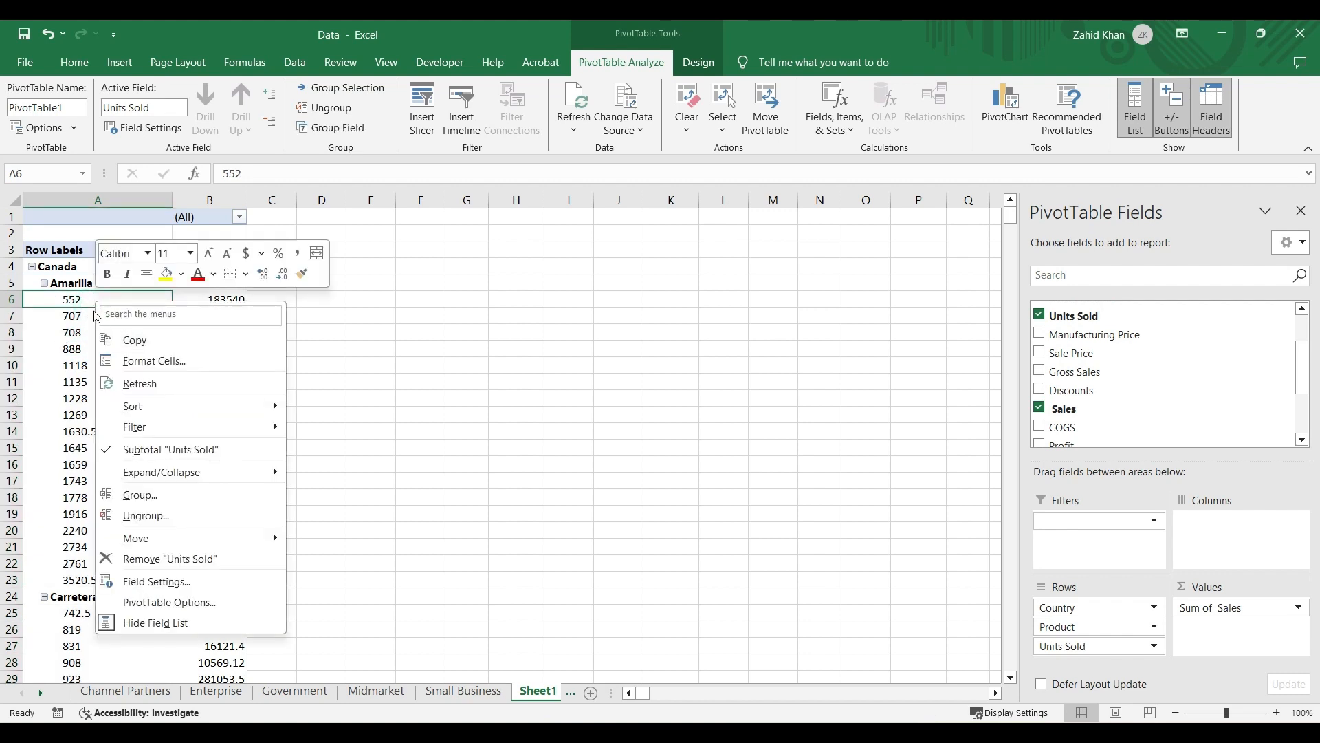
click(171, 497)
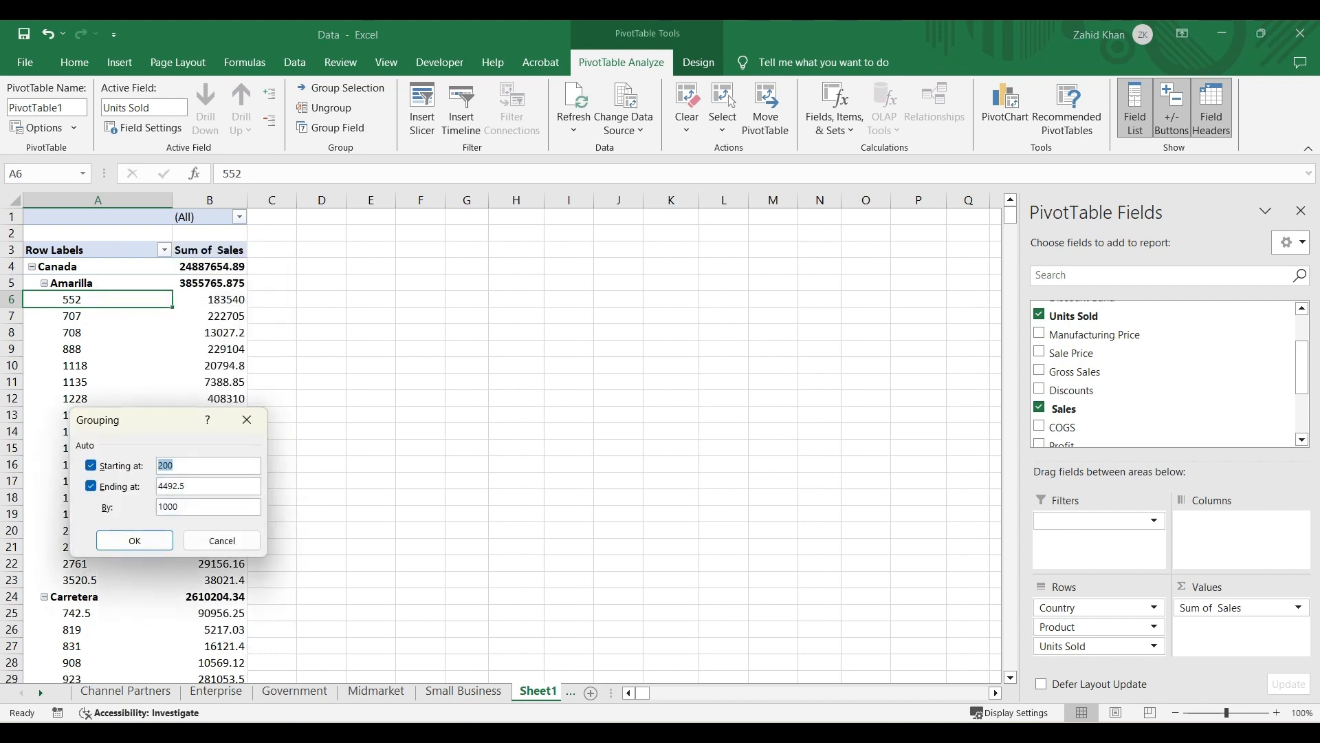
drag(136, 420, 425, 341)
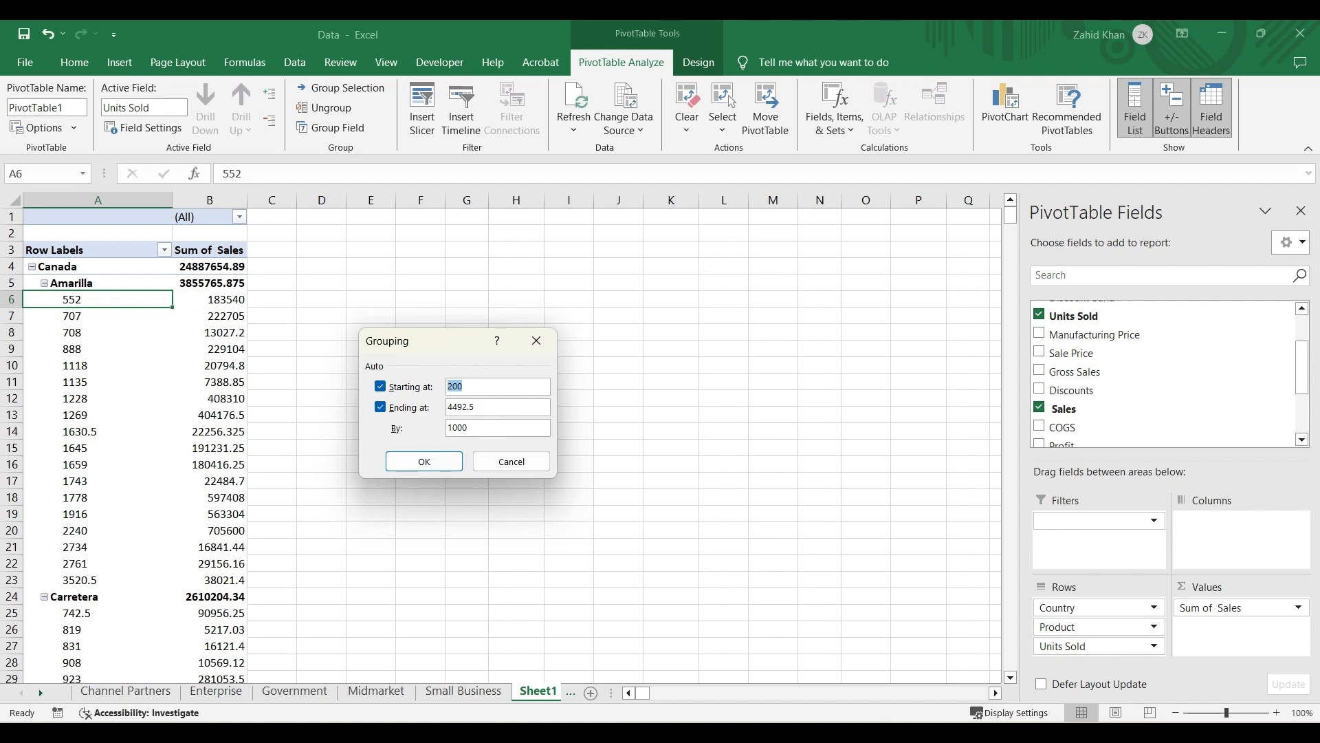
double_click(455, 428)
text(5)
click(410, 472)
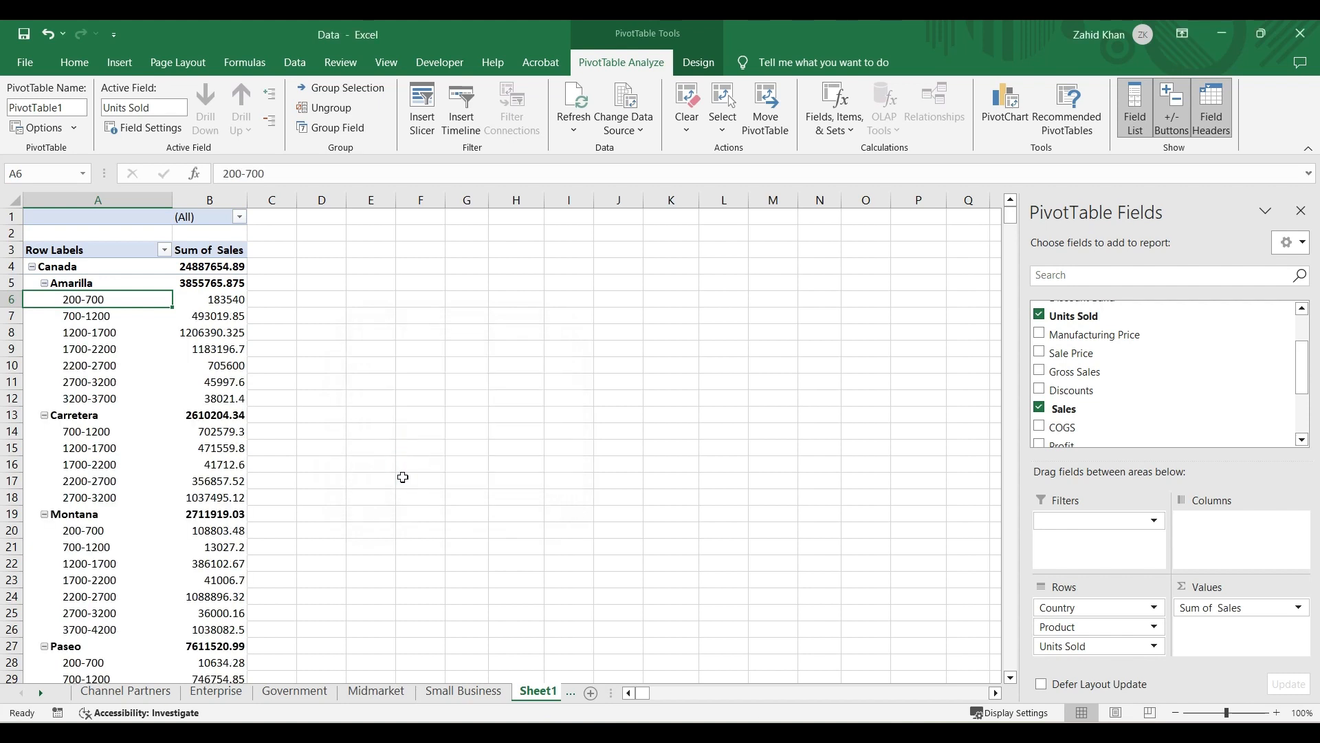
scroll(181, 563, down, 14)
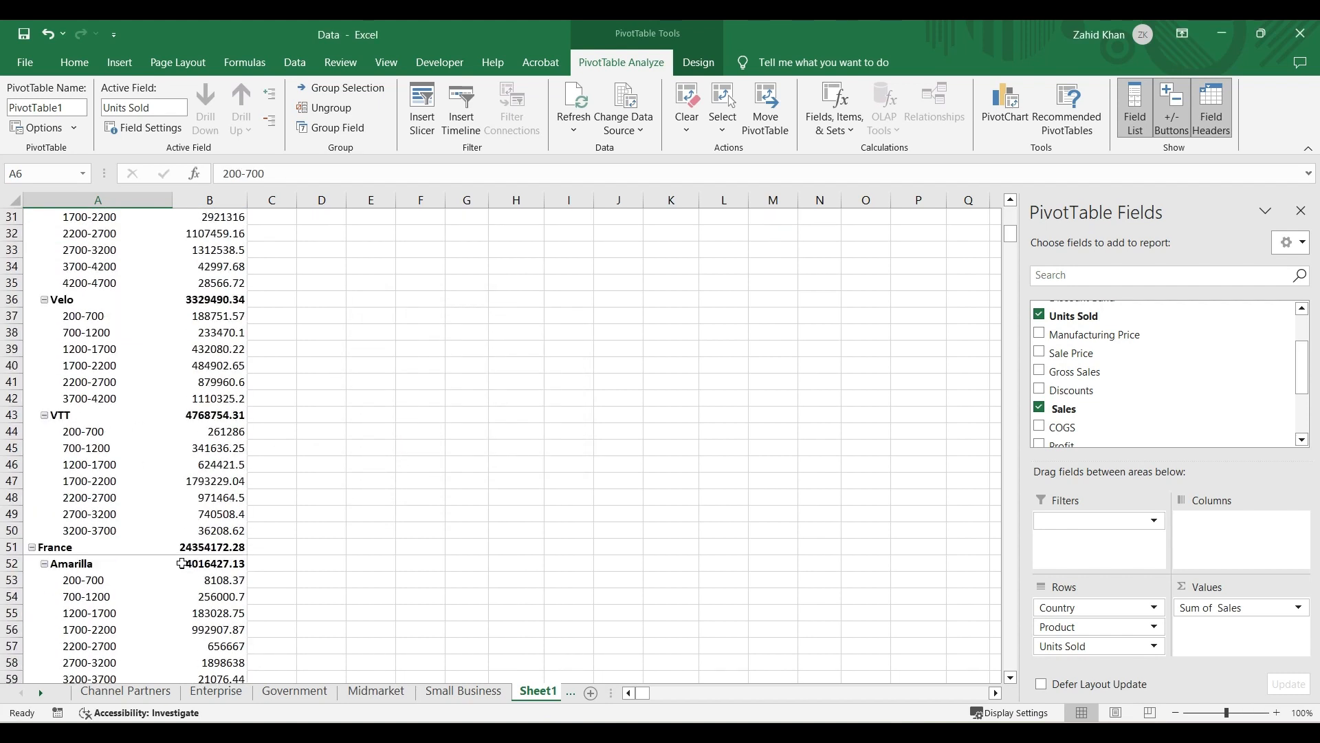
scroll(181, 564, up, 14)
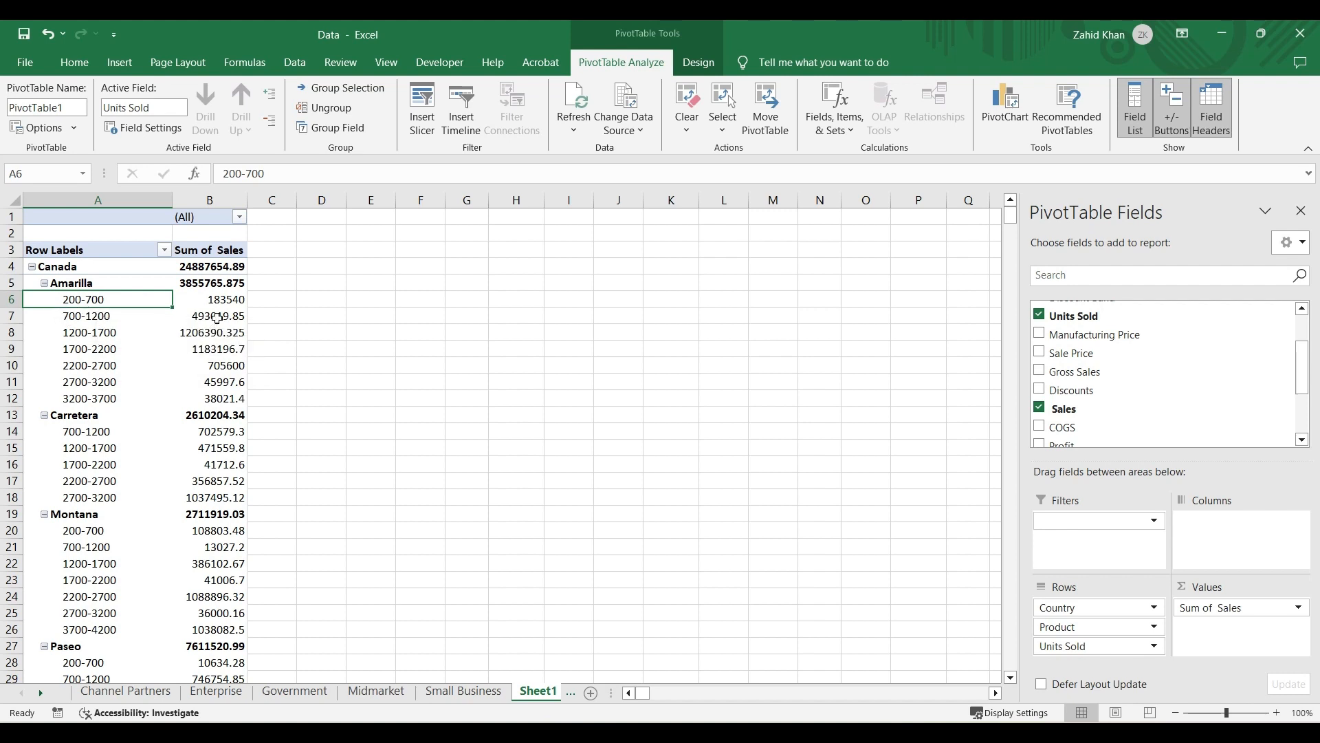
click(238, 300)
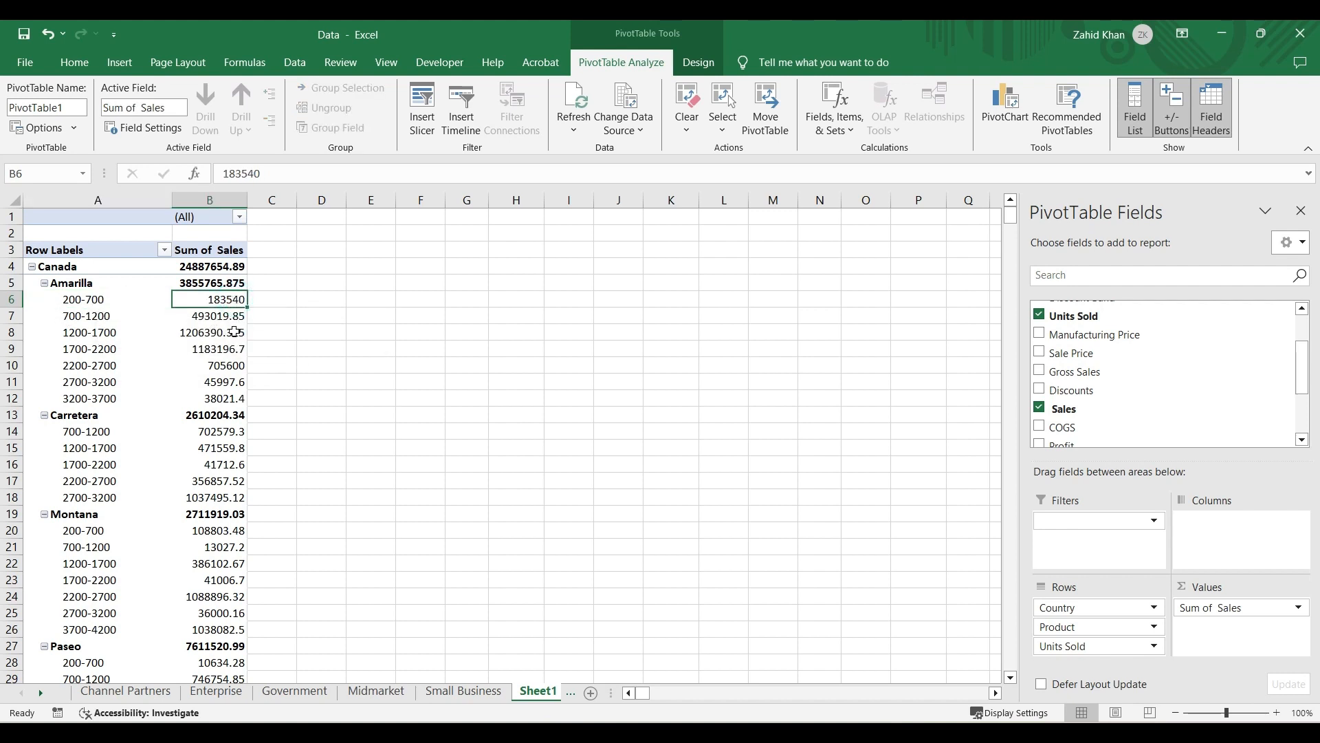
click(71, 319)
click(214, 316)
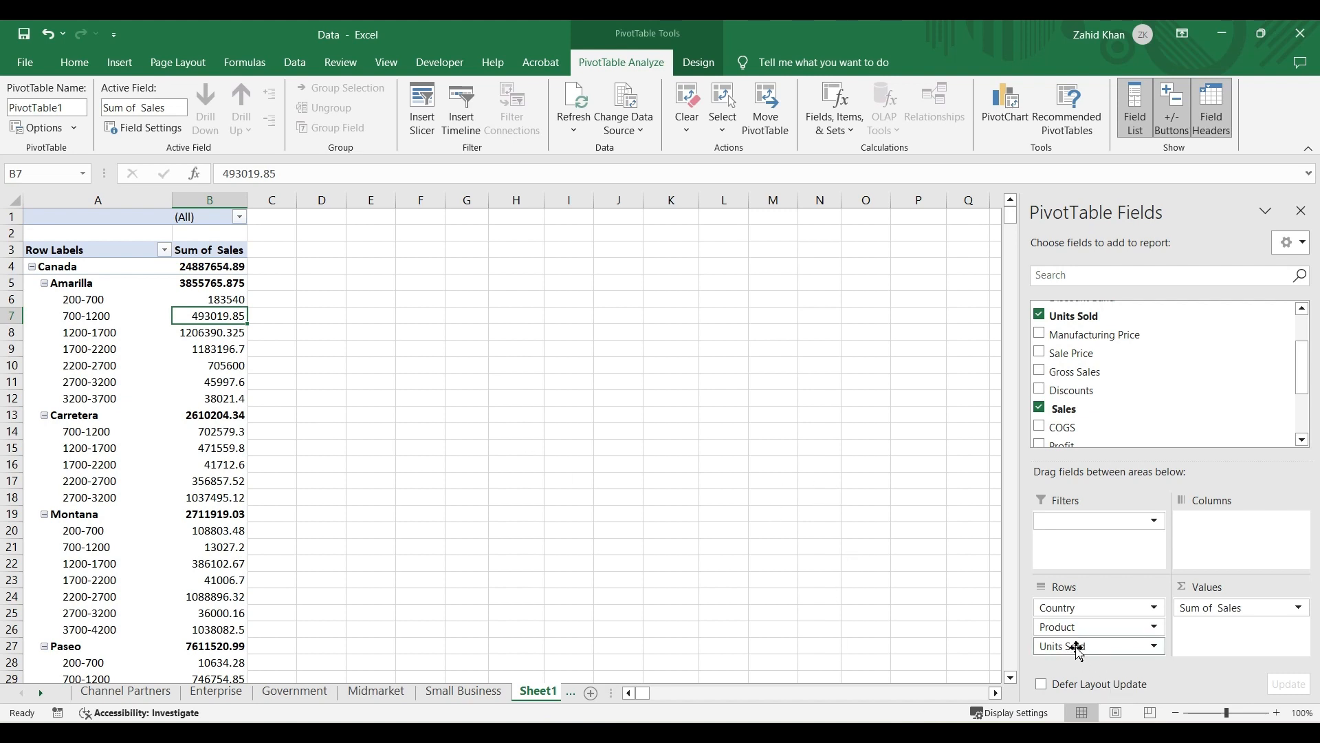
Step: Replace Units Sold with the Date field in the PivotTable rows beneath Product
drag(1077, 650, 956, 653)
drag(1301, 368, 1302, 418)
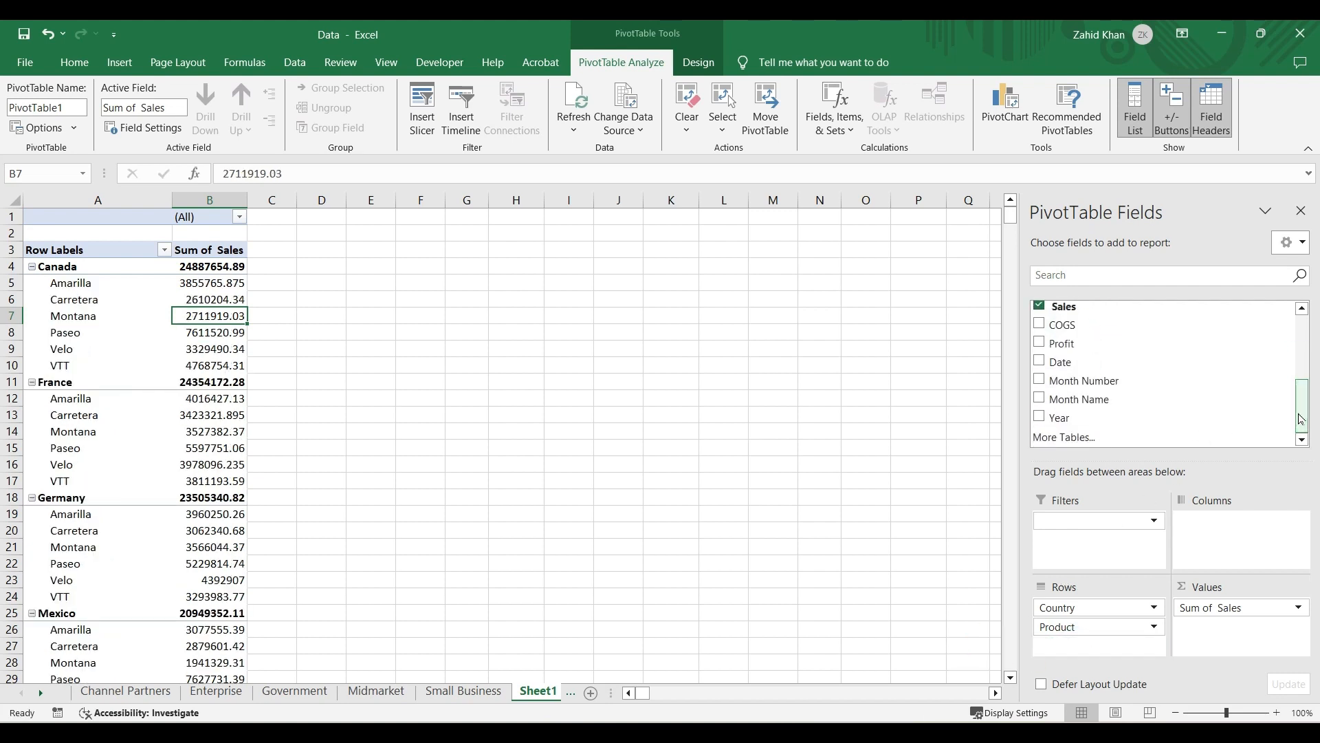
drag(1084, 364, 1141, 650)
drag(1118, 646, 1082, 642)
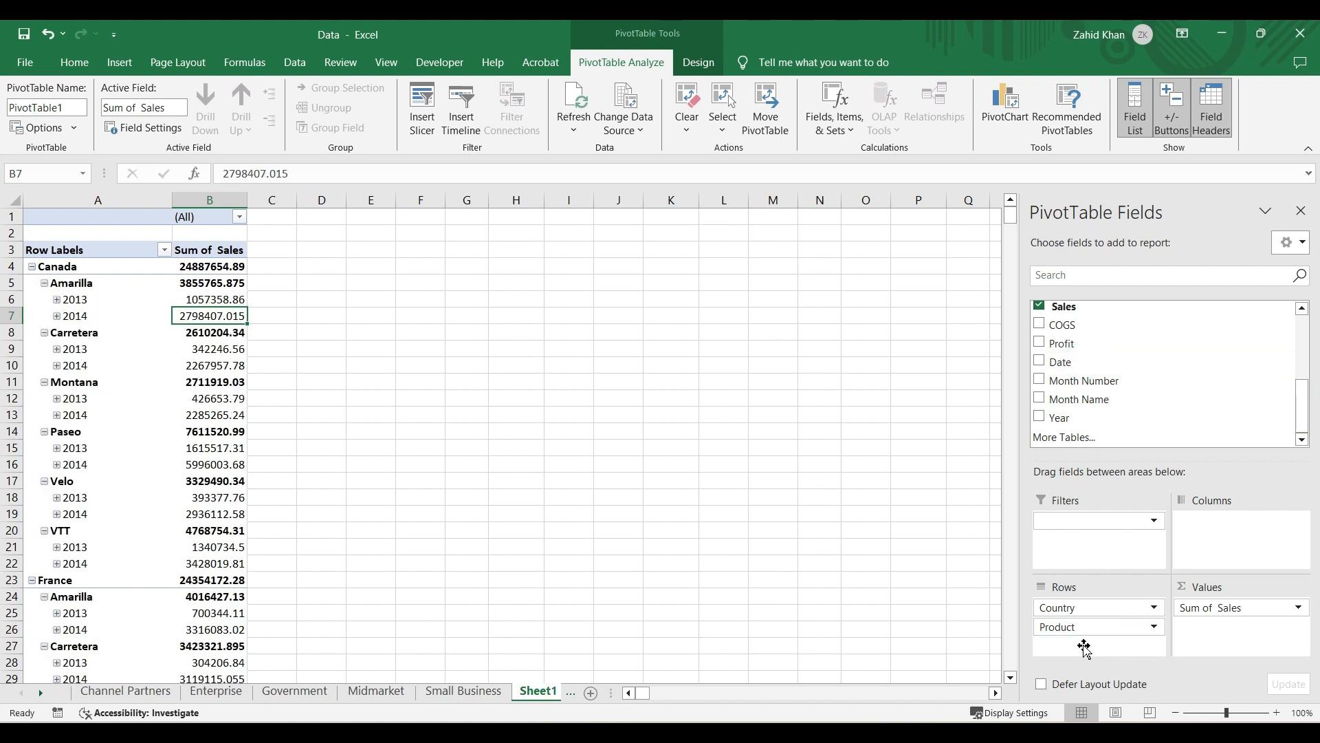
Step: Group the PivotTable dates by Quarters only, leaving Months and Years unselected
click(73, 301)
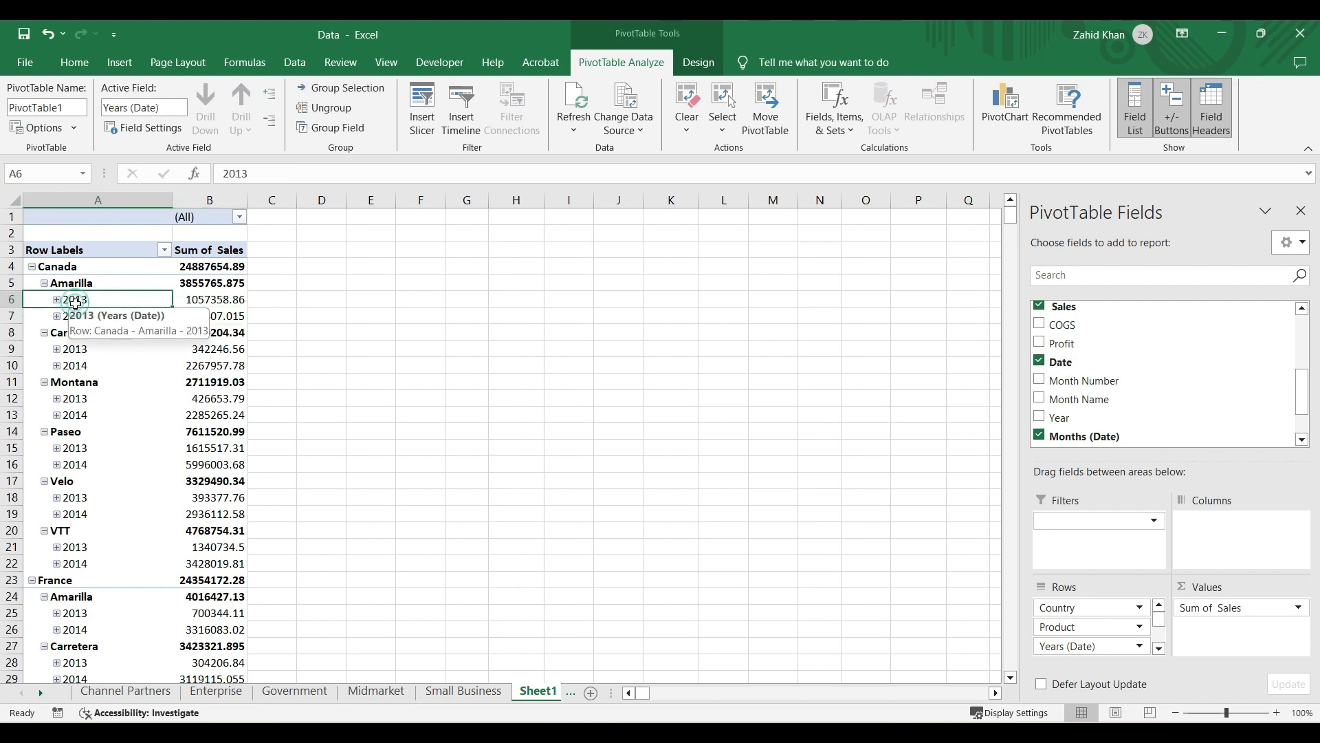
right_click(110, 302)
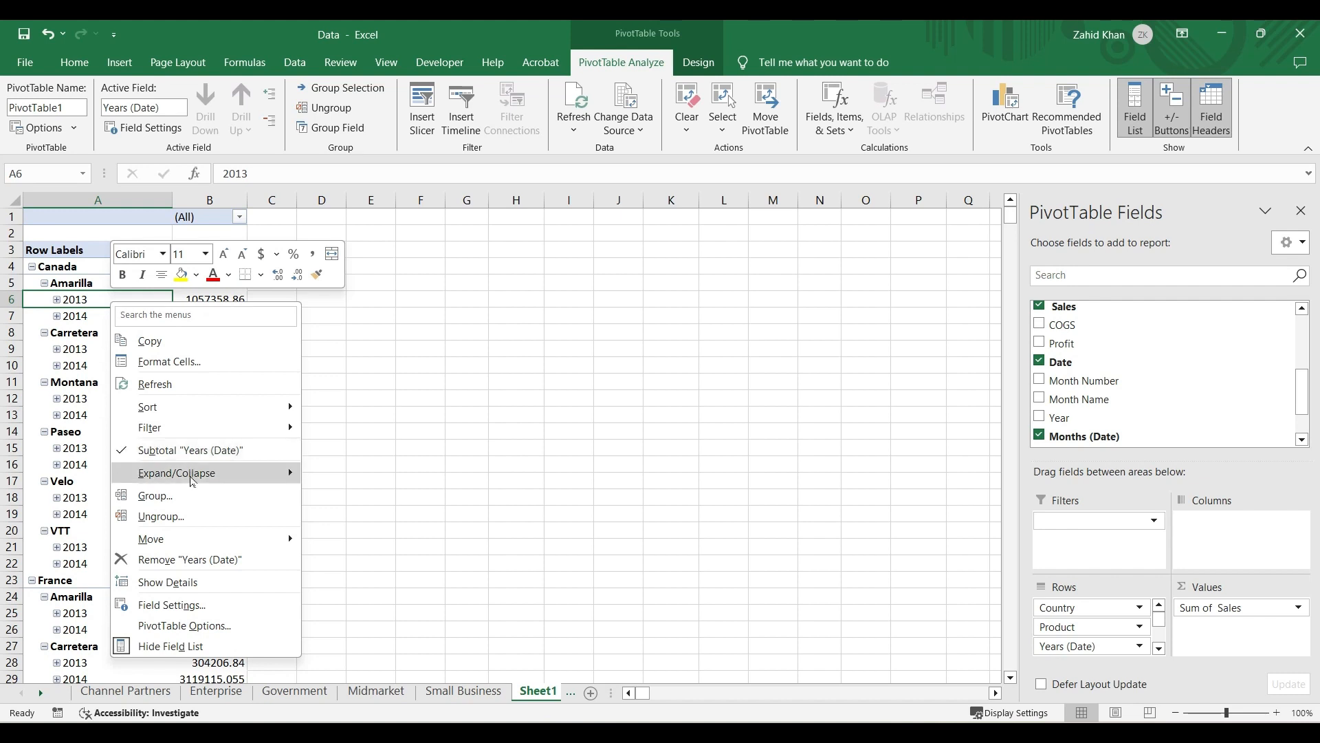
click(185, 495)
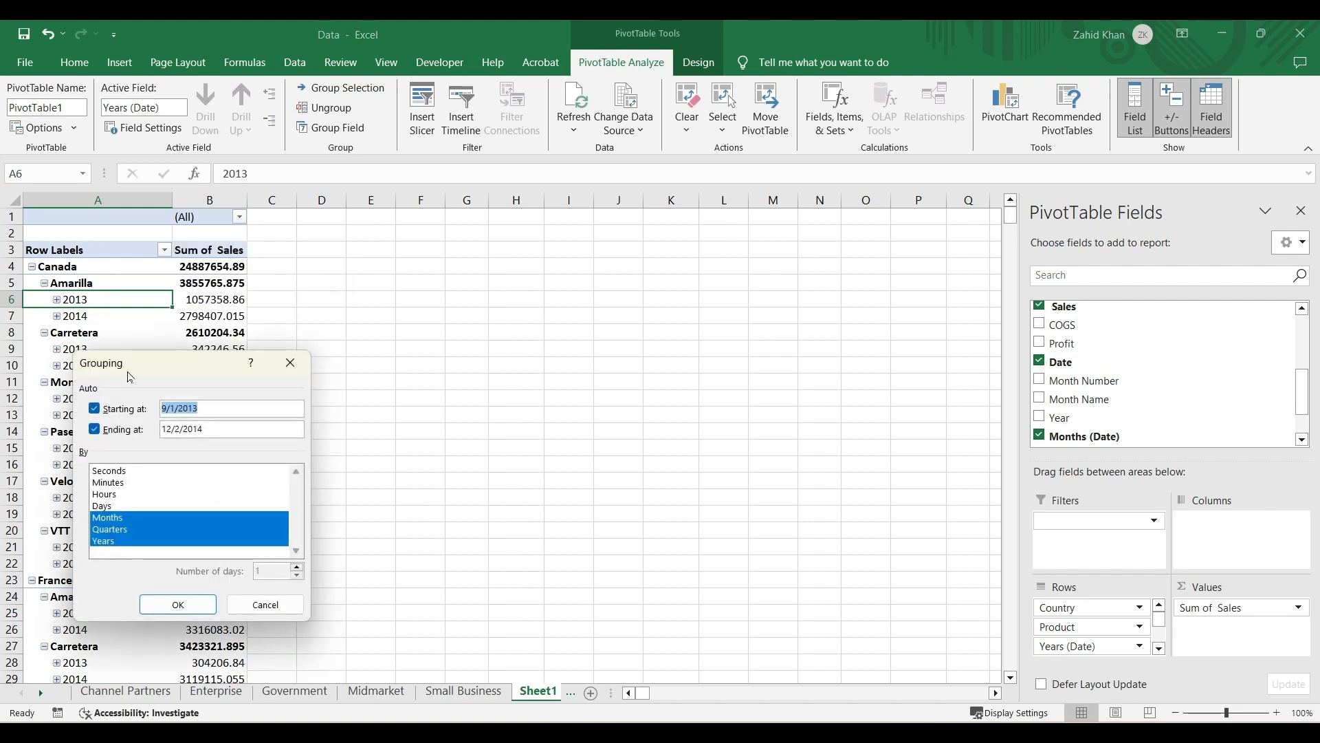
drag(153, 368, 502, 295)
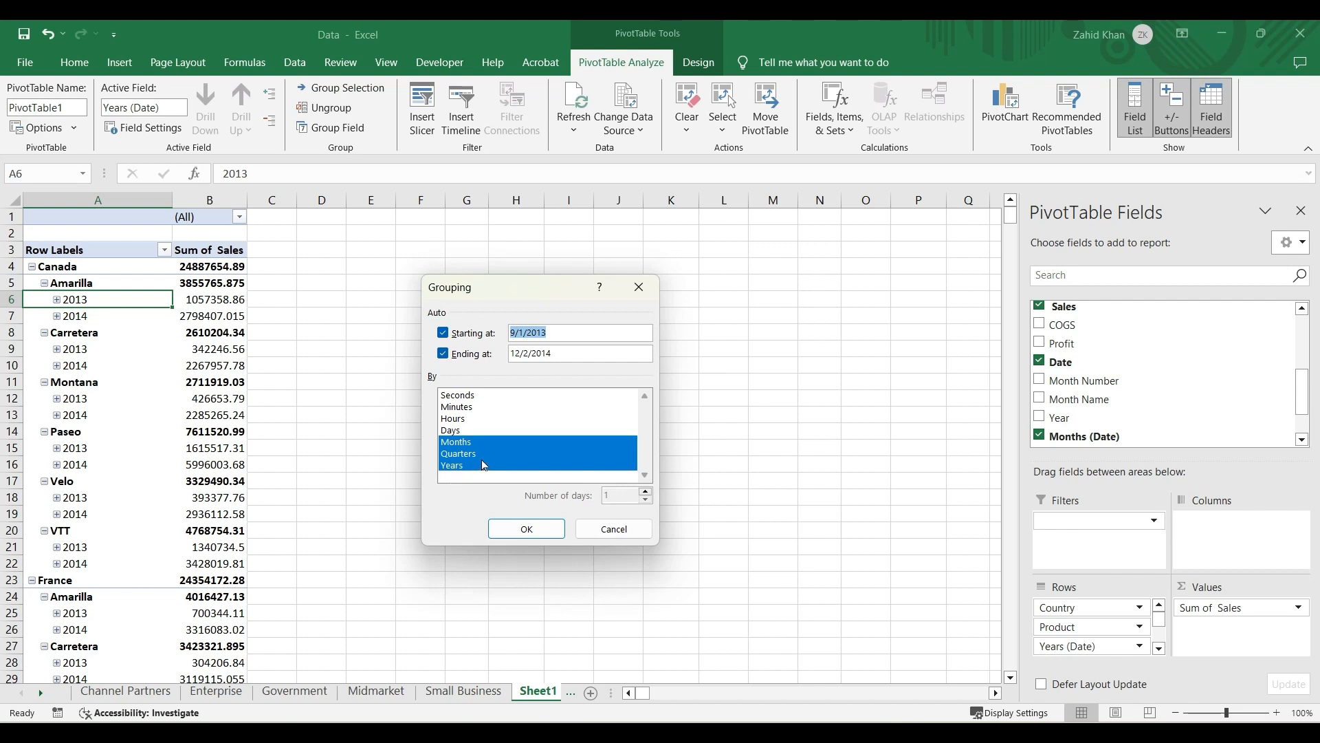
click(502, 441)
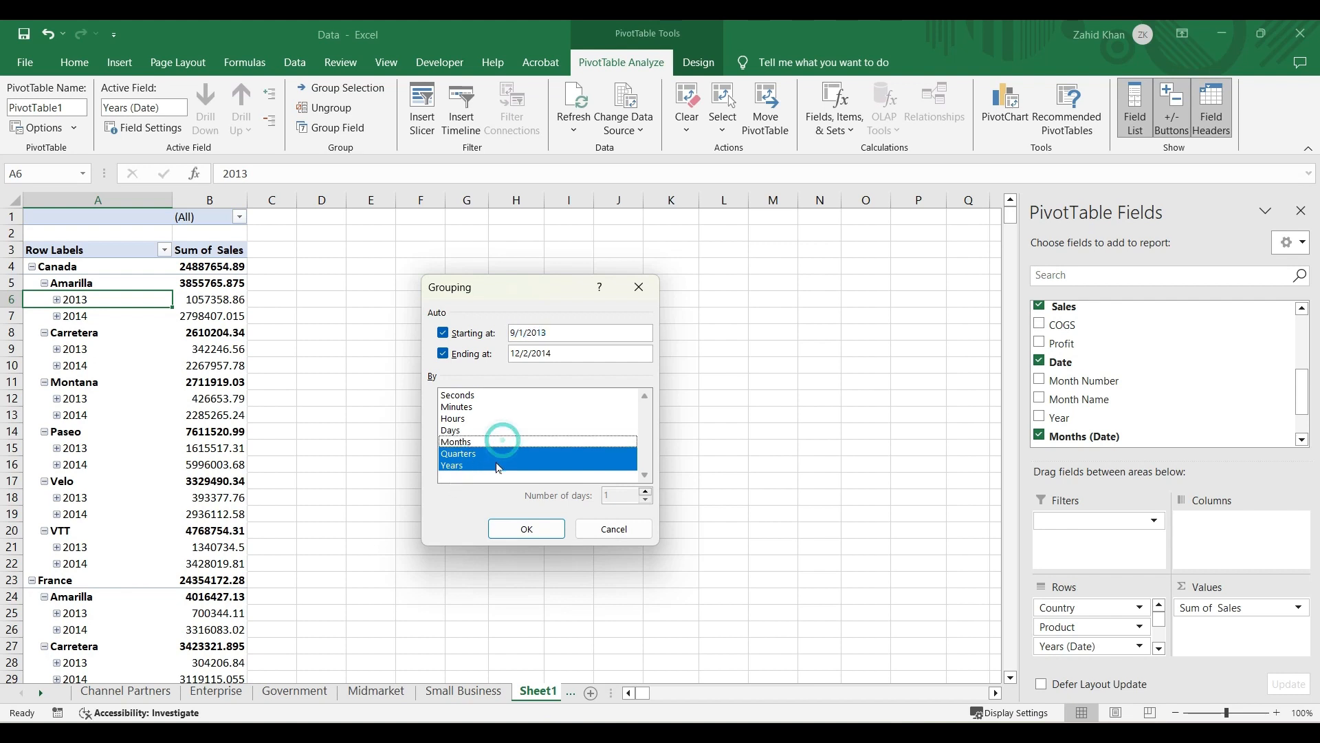
click(491, 466)
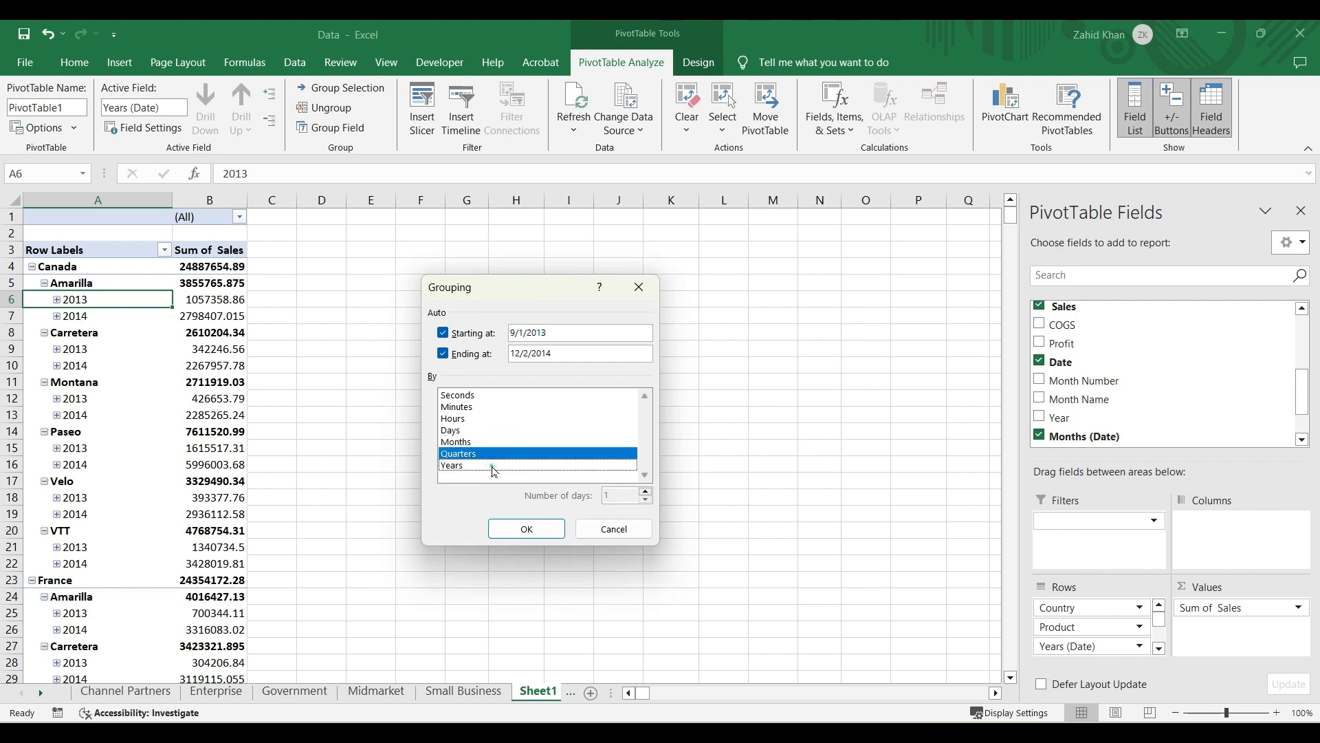
click(524, 530)
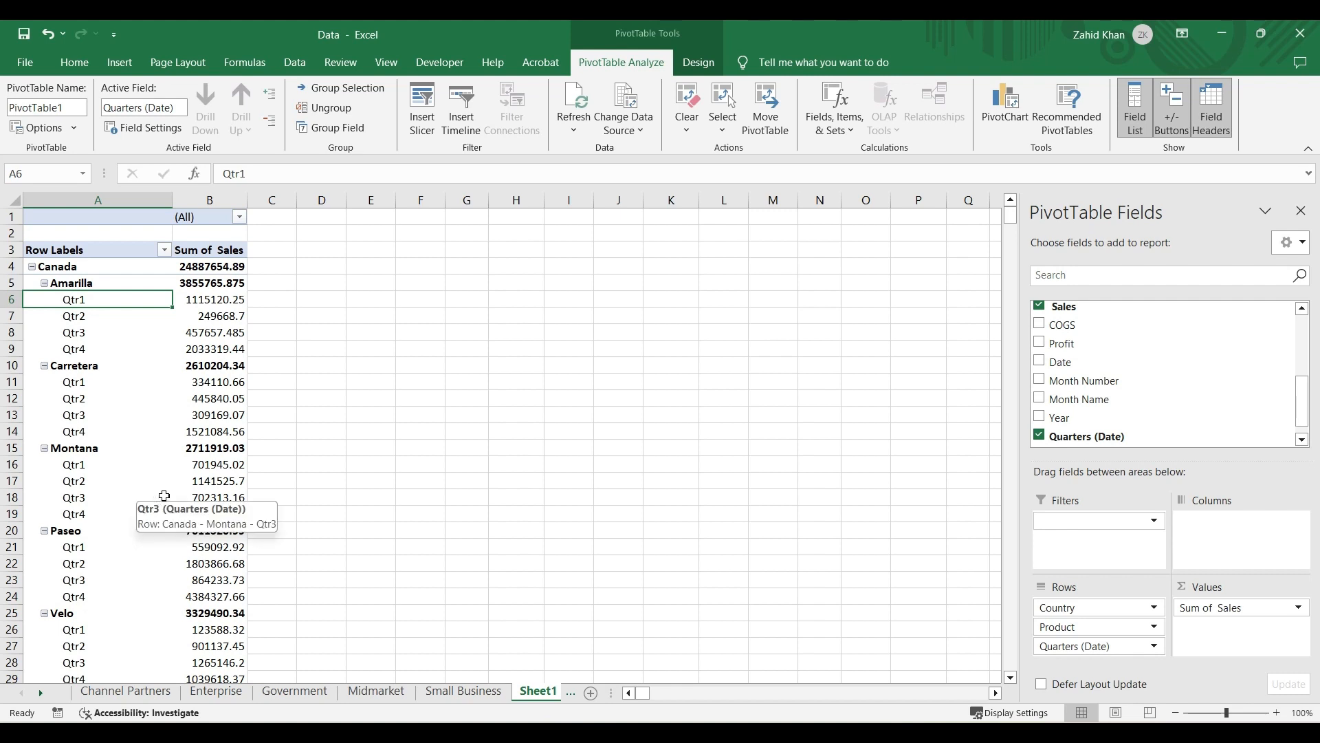
mouse_move(207, 490)
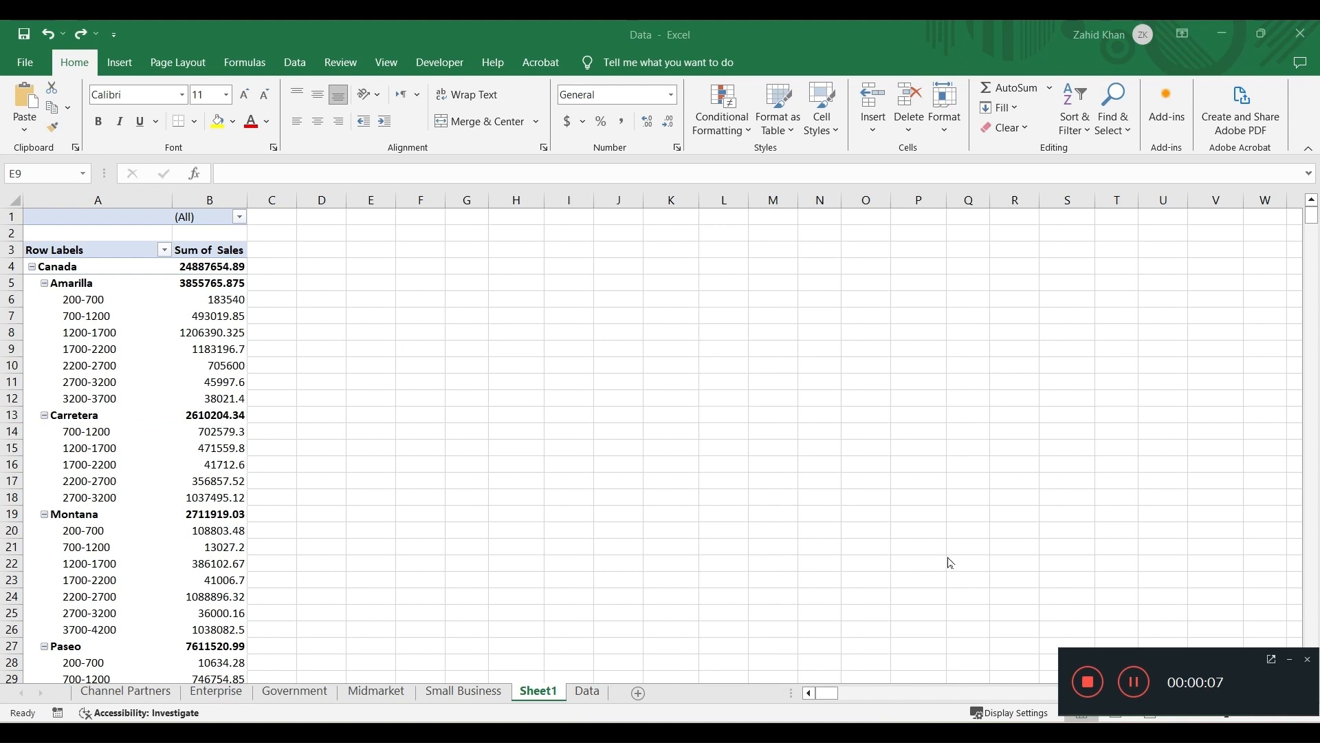
Step: Highlight values greater than 493019.85 with Light Red Fill with Dark Red Text, applied to all cells showing "Sum of Sales" values
click(230, 315)
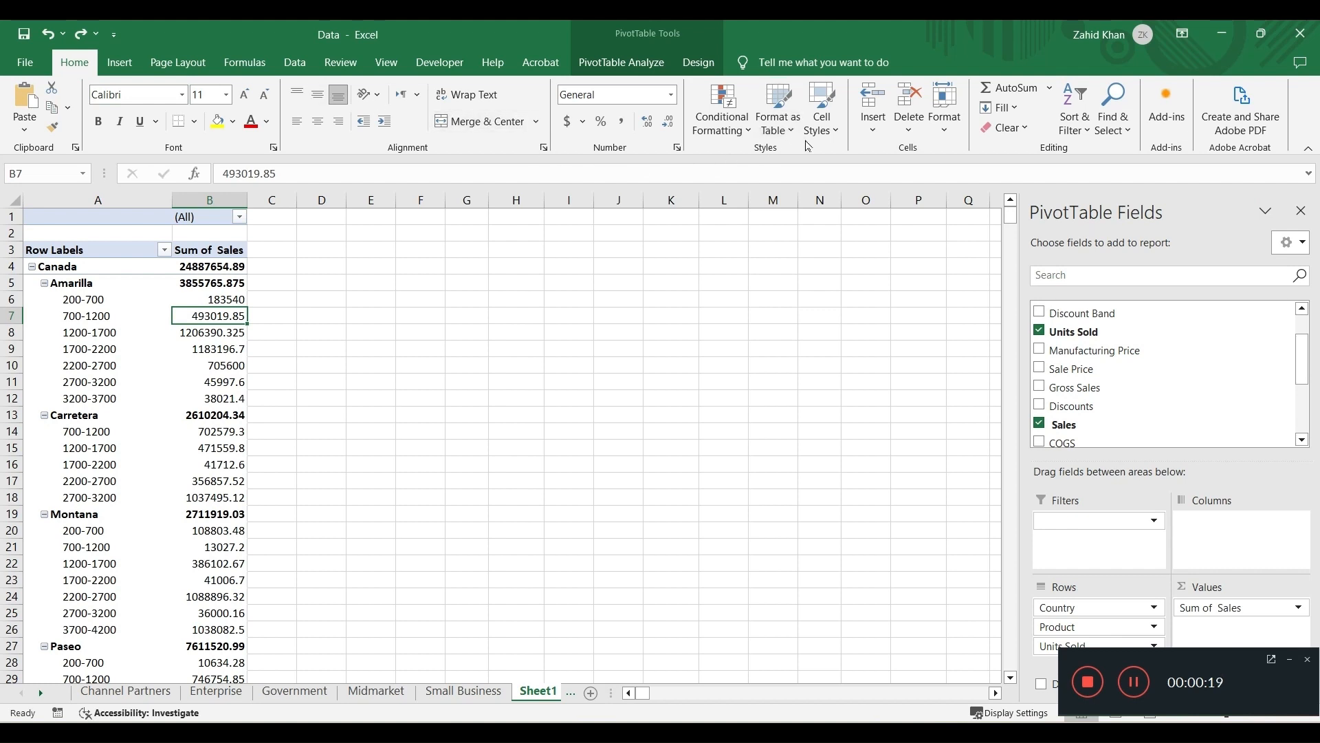
click(750, 137)
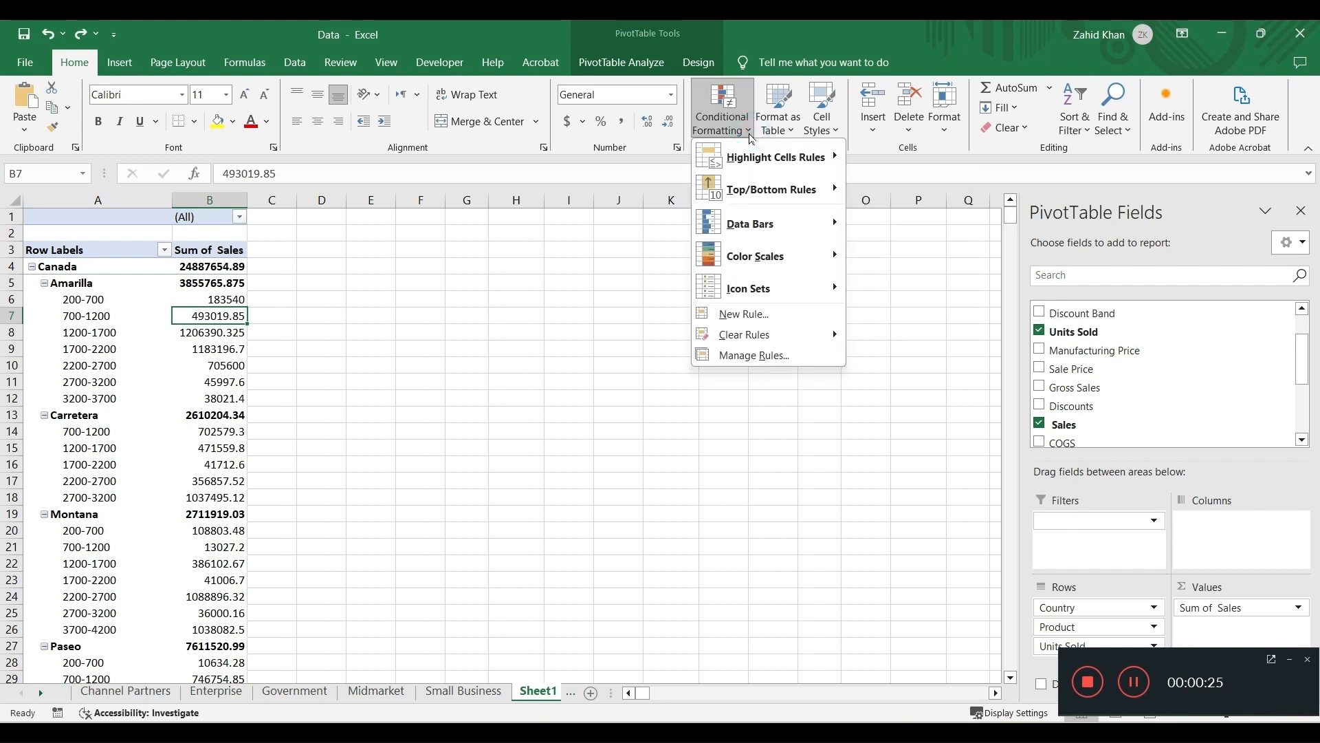
mouse_move(766, 164)
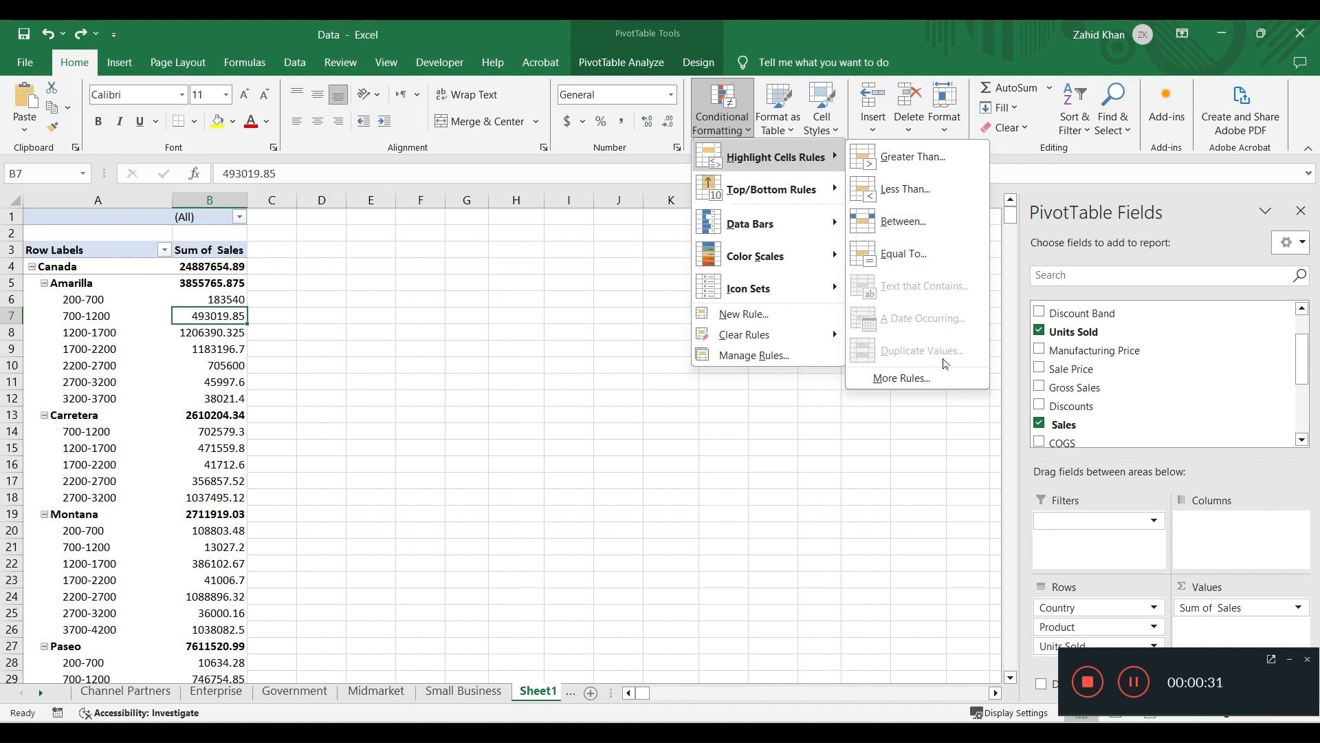
click(945, 163)
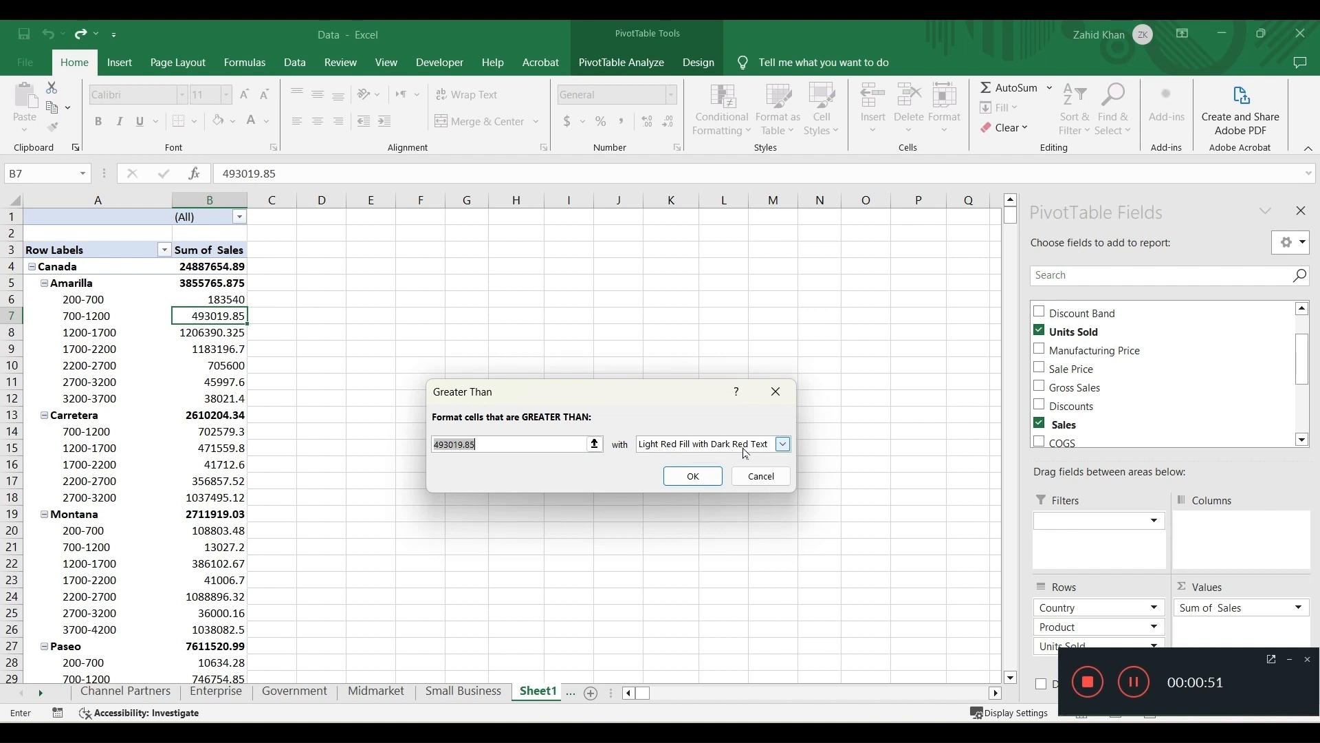
click(694, 476)
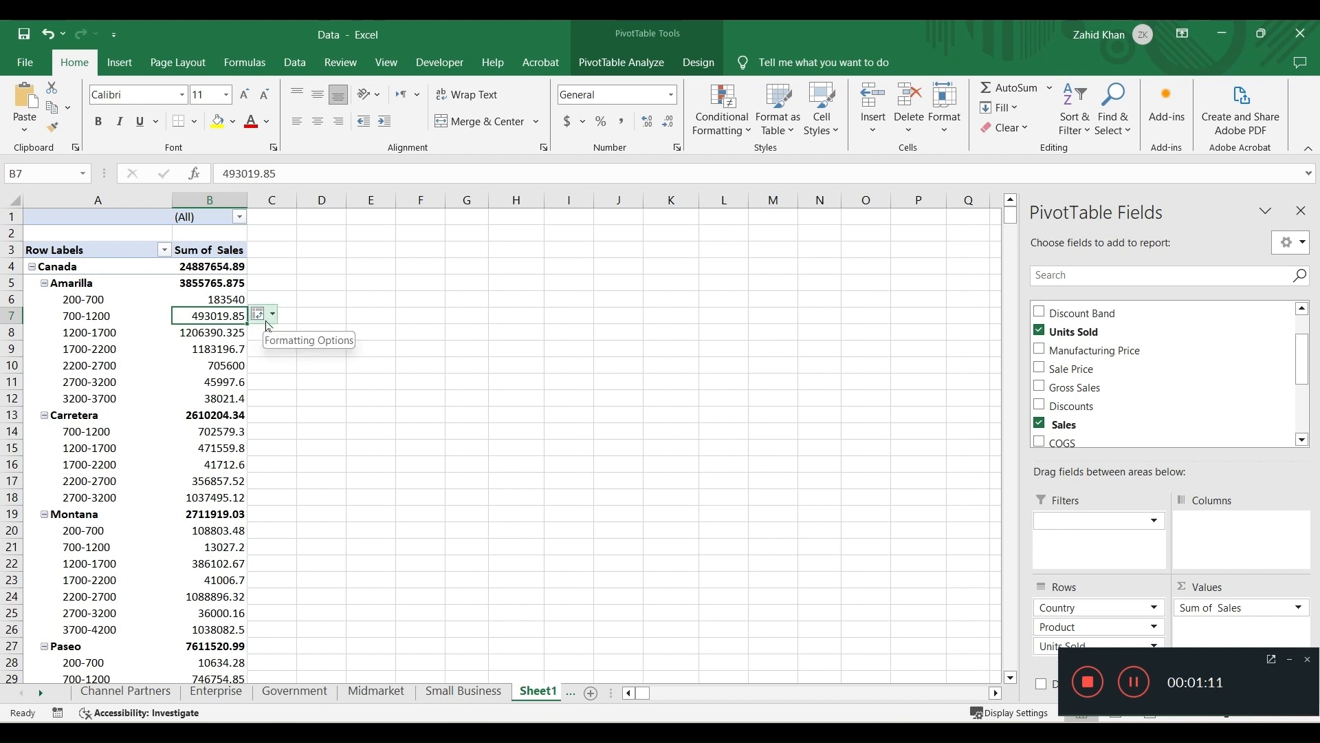
click(274, 317)
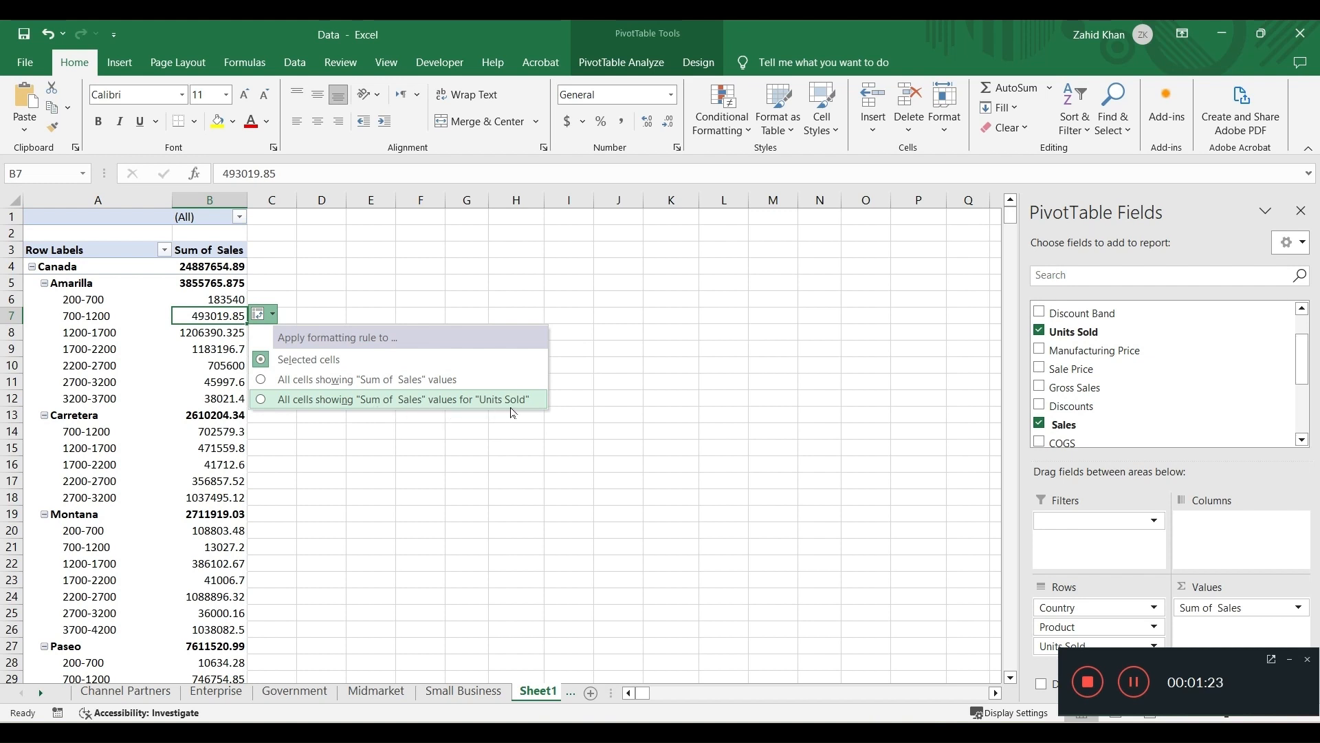
click(262, 380)
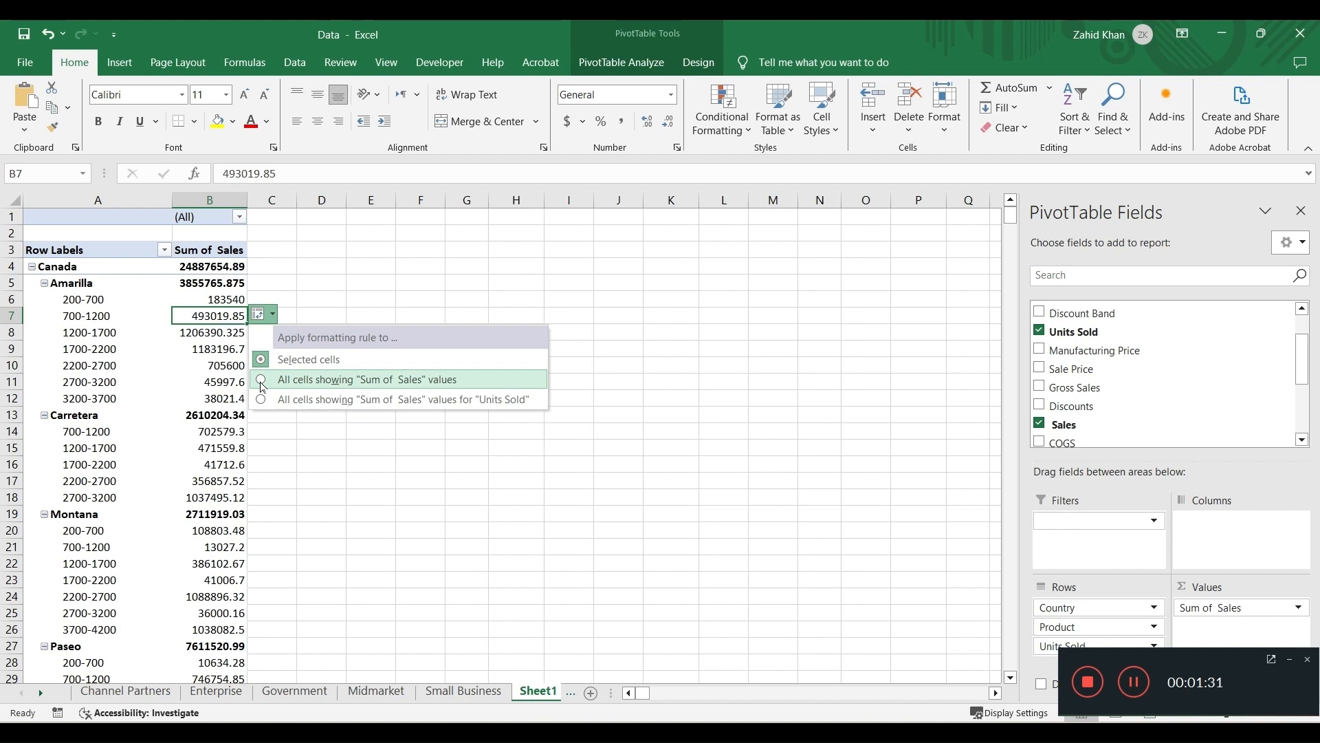
click(261, 382)
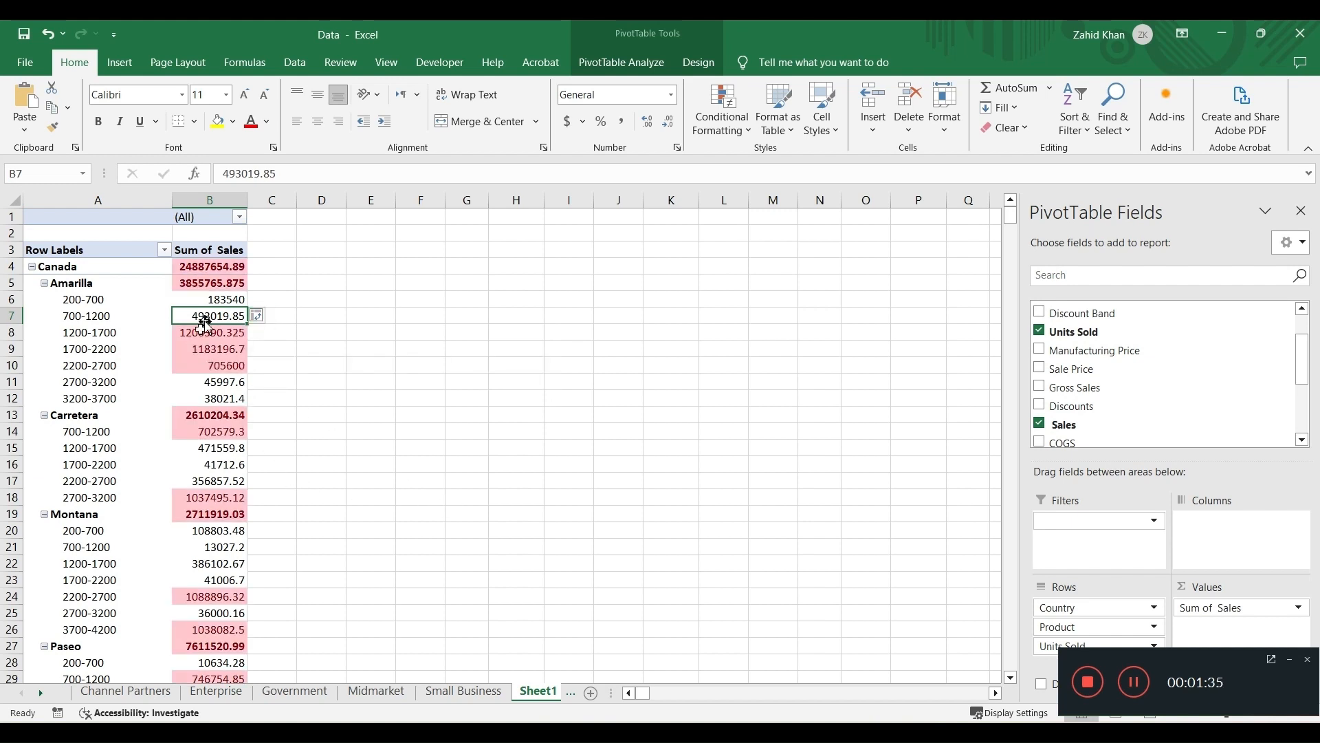
Step: Examine the conditional formatting across the countries and products, comparing highlighted sales values with the 700-1200 value under Canada's Amarilla
click(197, 347)
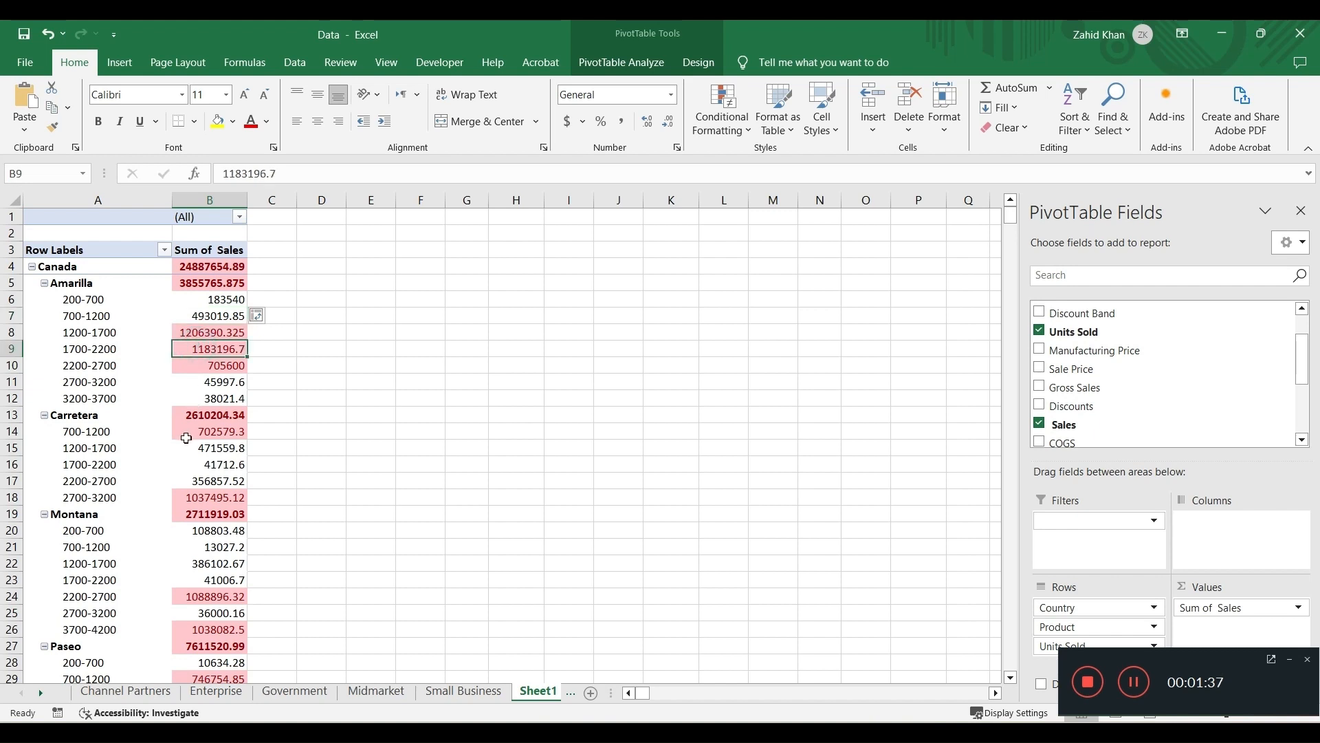
scroll(188, 438, down, 1)
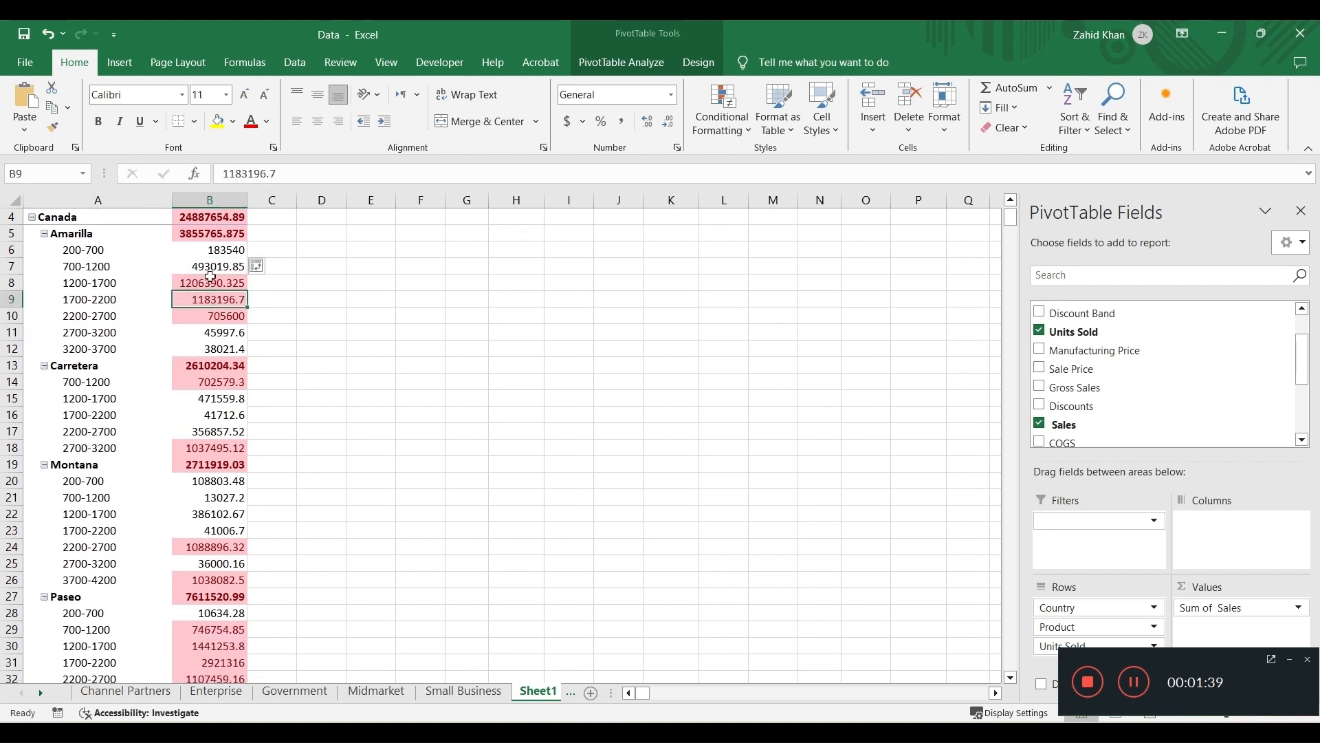
click(210, 266)
scroll(219, 507, down, 1)
scroll(219, 506, down, 16)
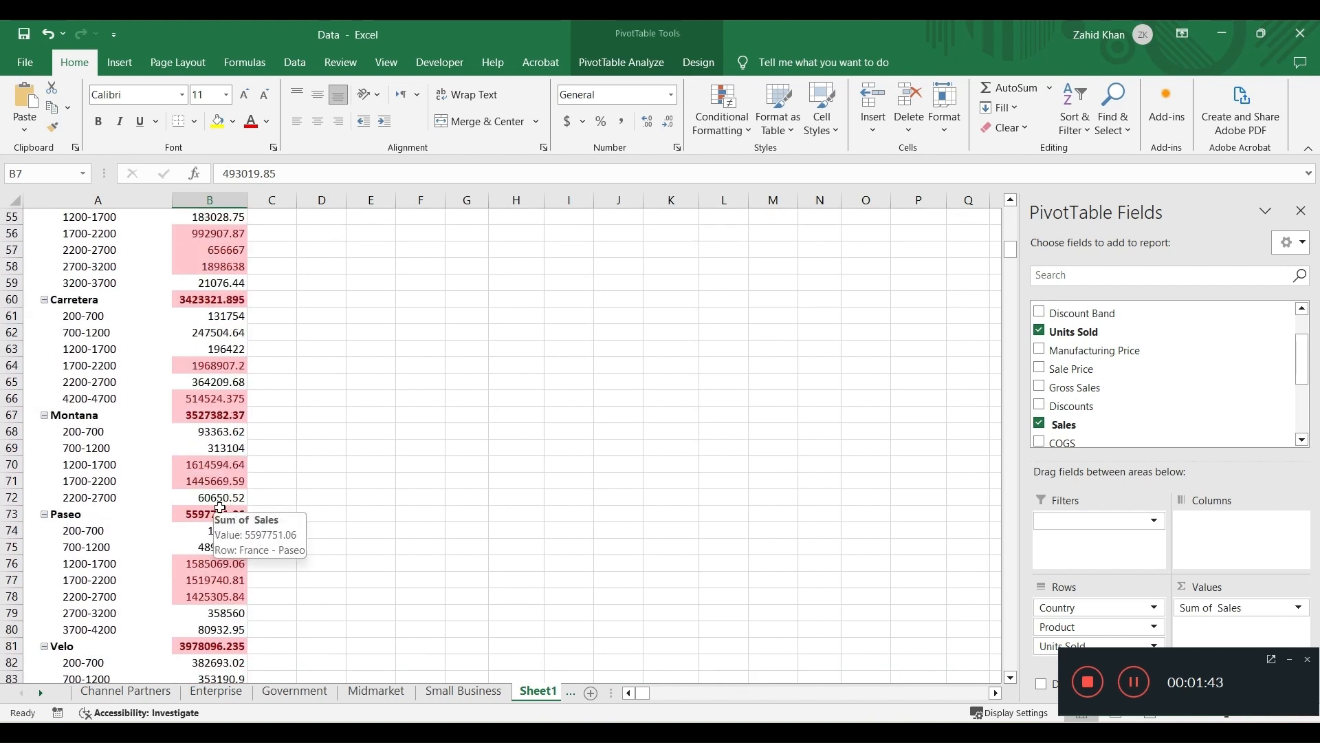
scroll(220, 507, up, 18)
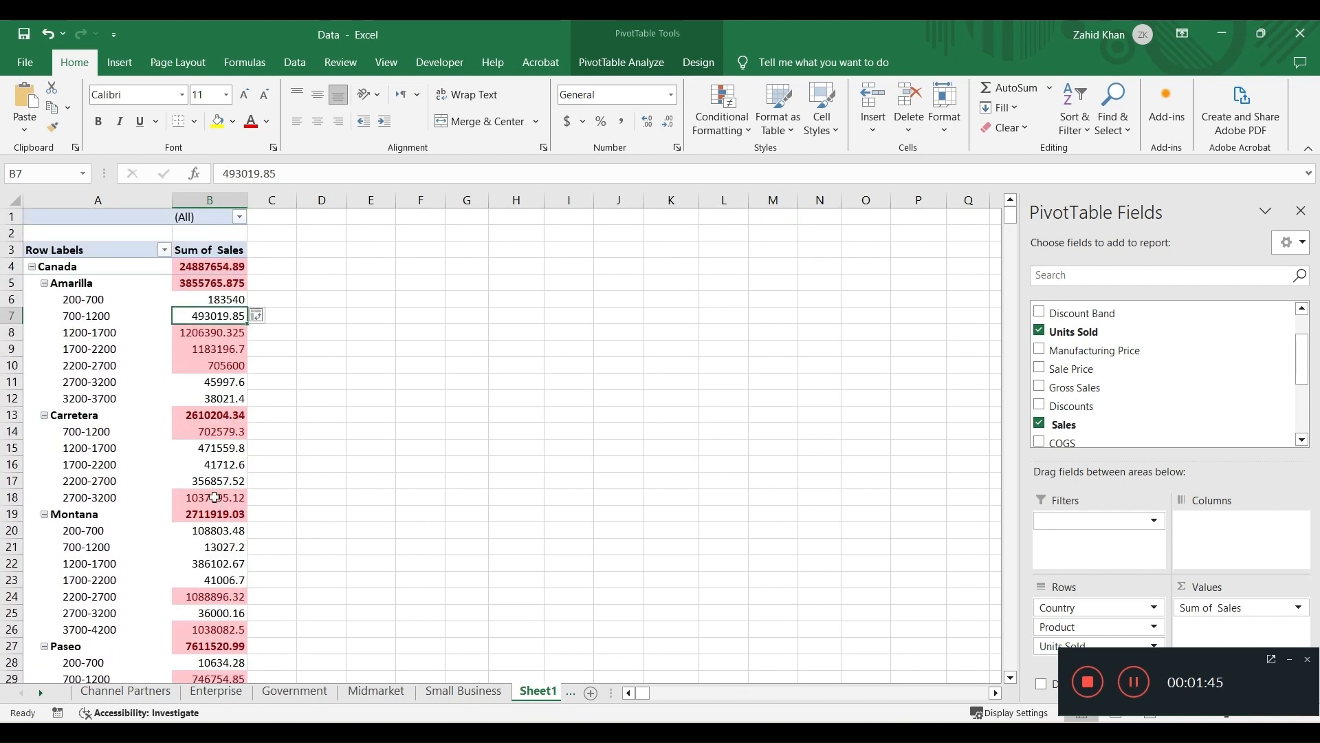
mouse_move(209, 496)
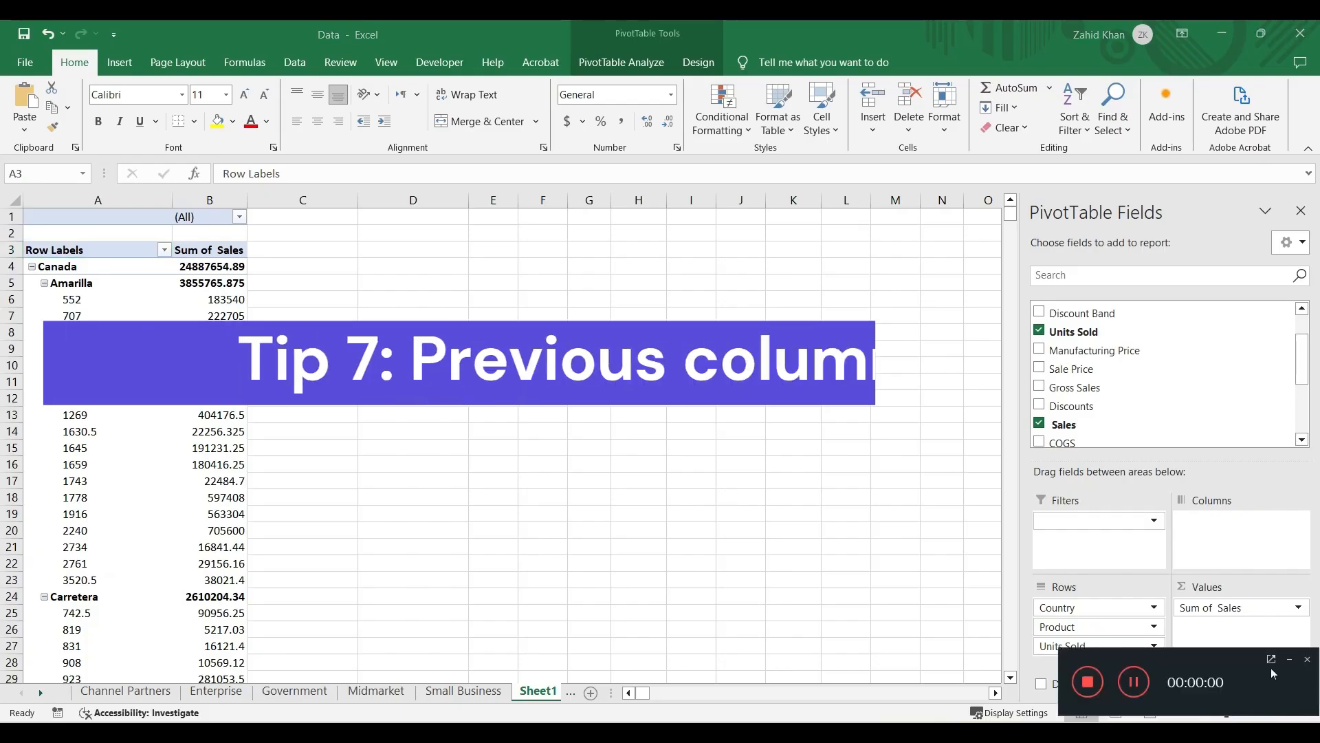
Step: Examine the Sum of Sales values for the Units Sold entries under Canada's Amarilla, comparing the 552, 707 and 708 rows
click(1288, 662)
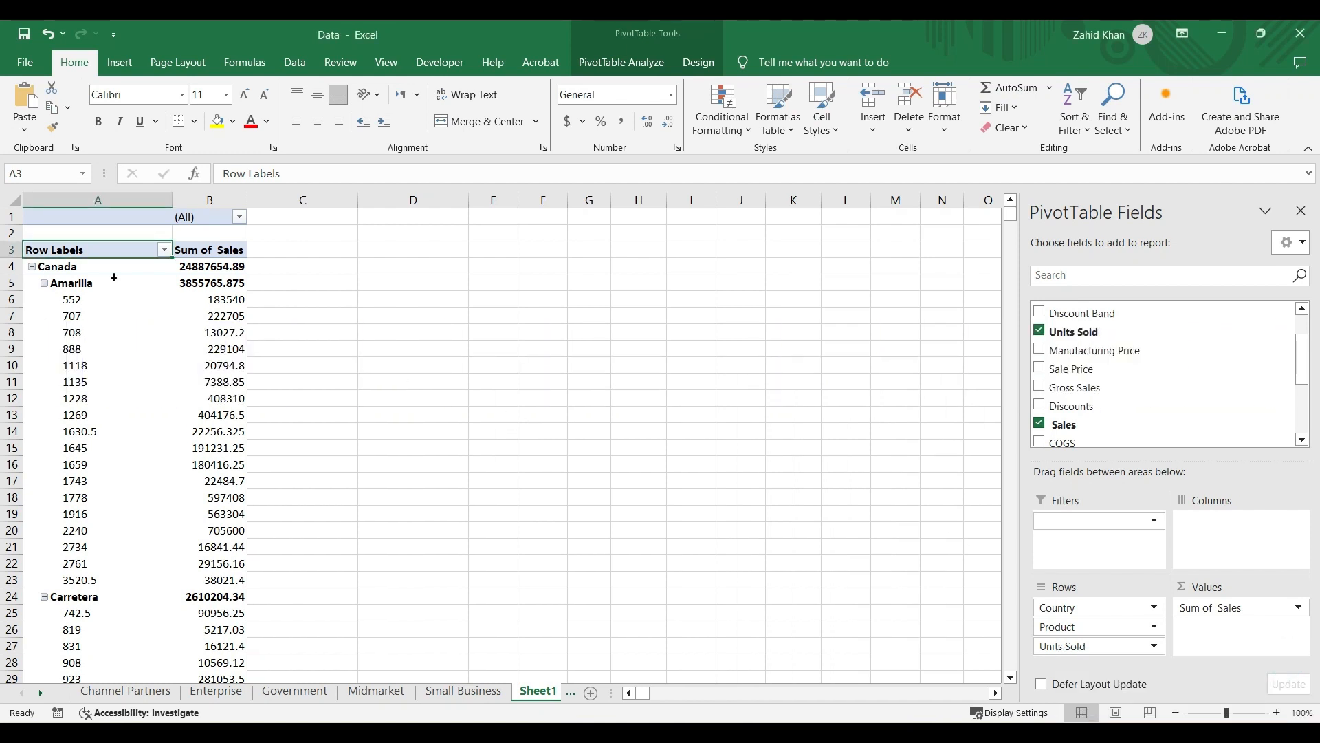
click(215, 301)
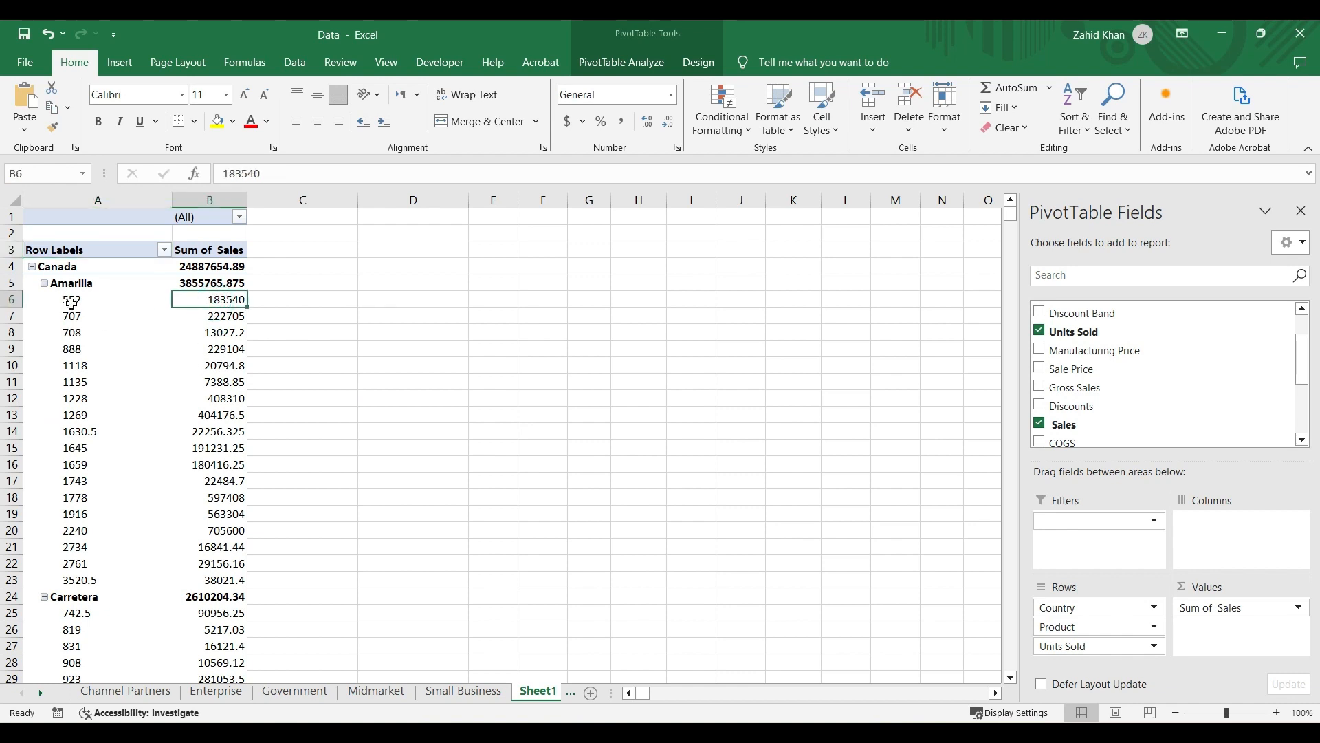
click(209, 332)
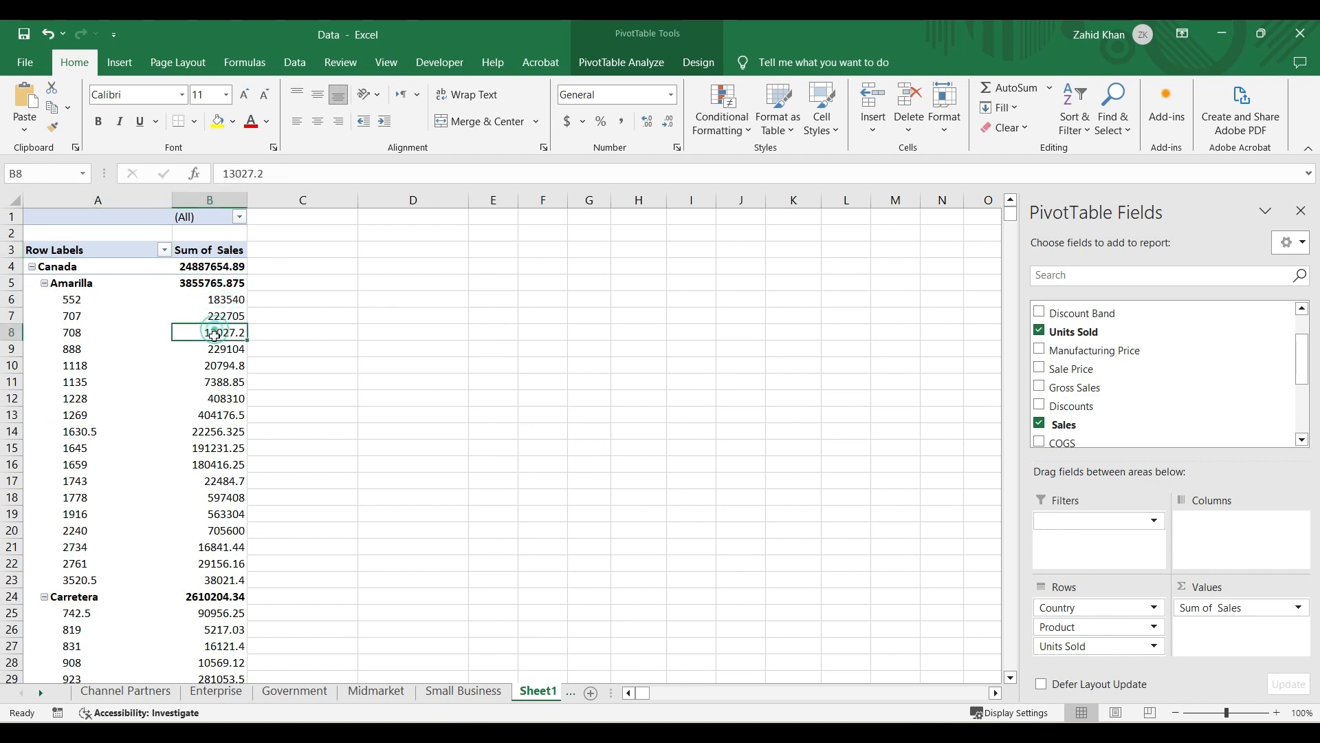
click(62, 300)
click(219, 301)
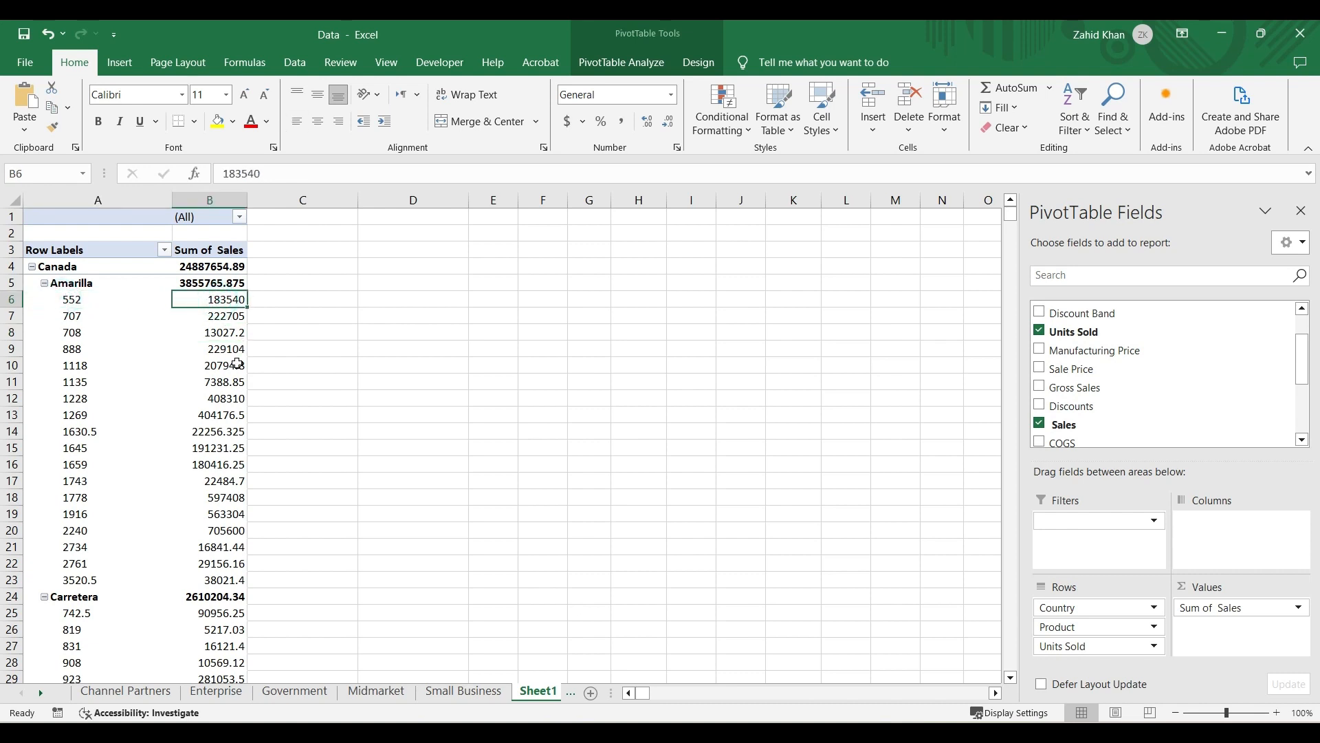
click(218, 317)
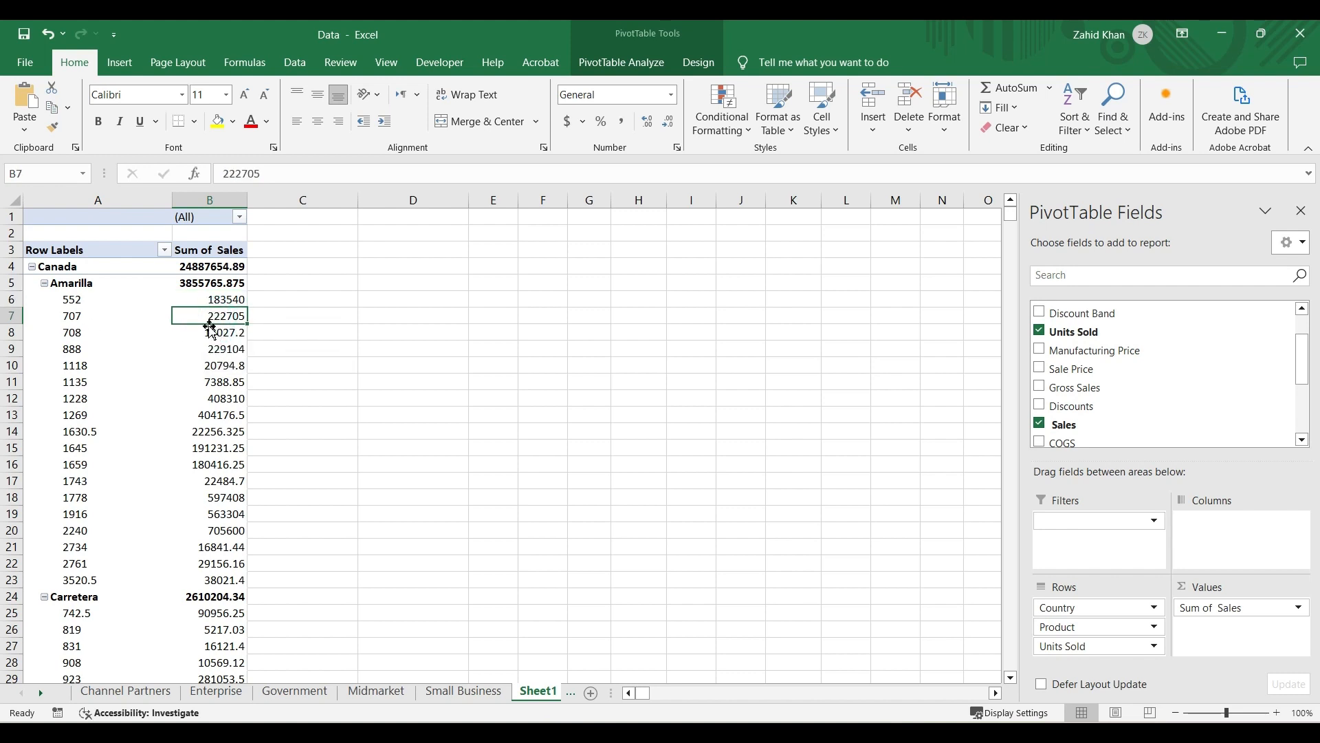
click(221, 301)
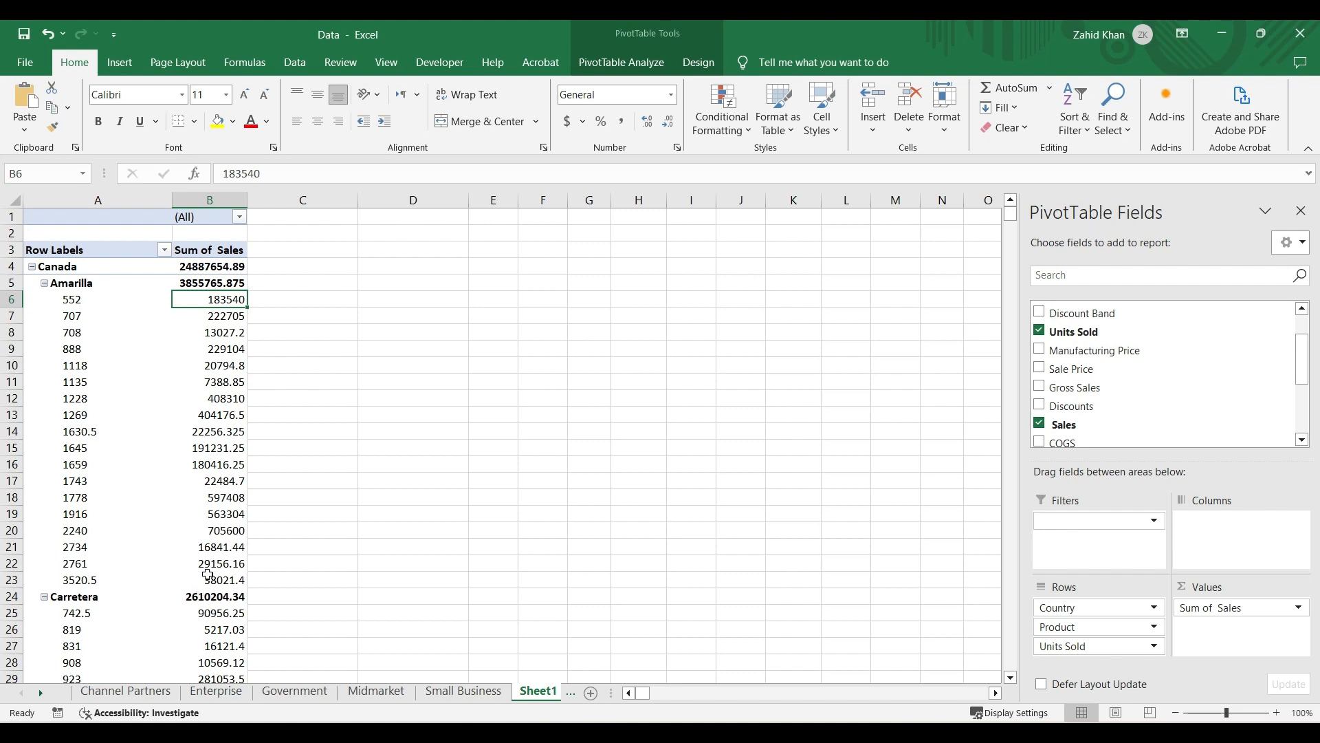
mouse_move(208, 572)
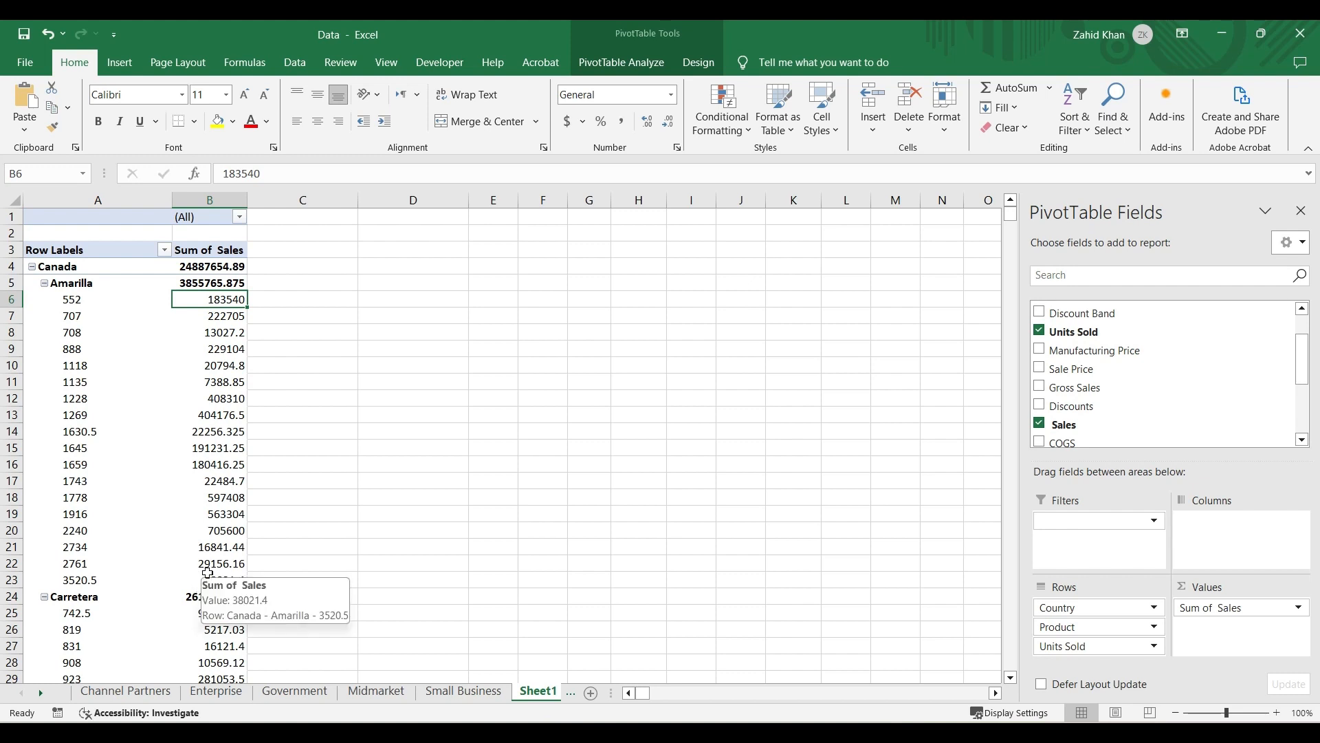
mouse_move(240, 335)
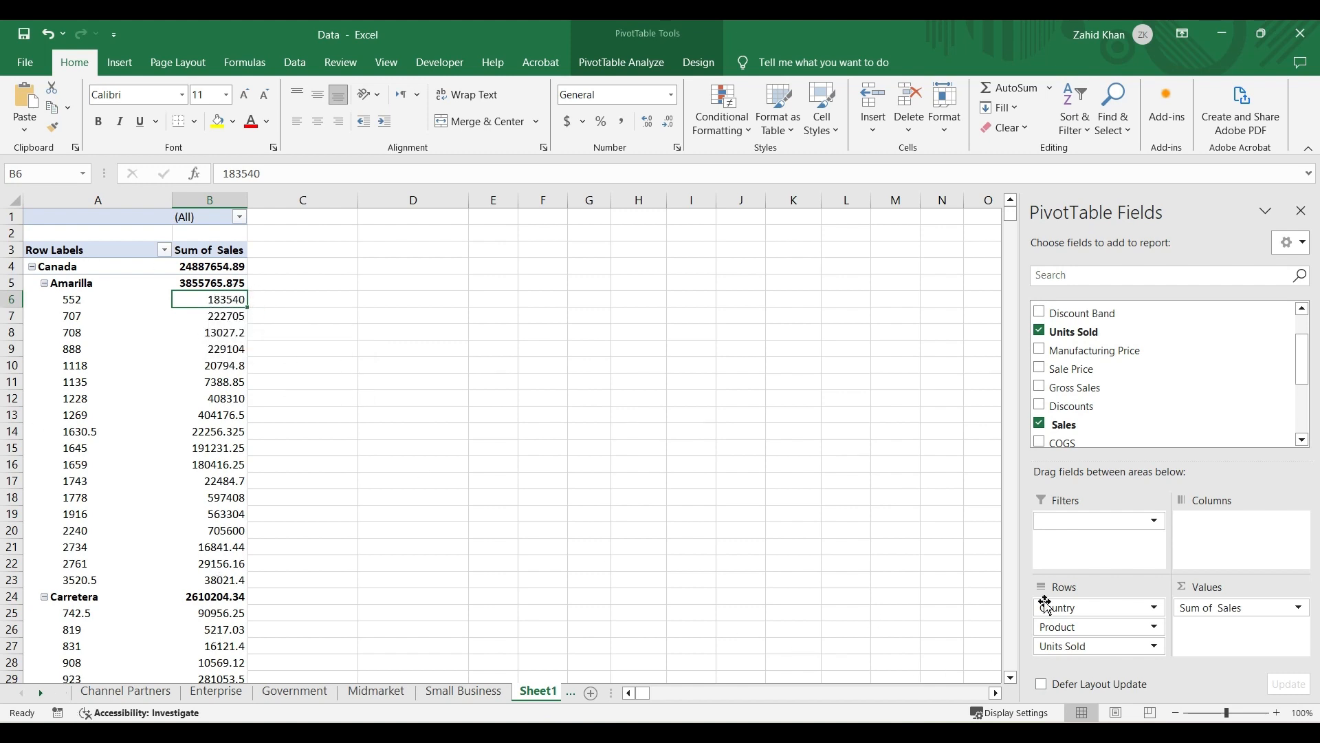
Step: Add the Sales field a second time to the PivotTable values, beneath Sum of Sales
drag(1300, 367, 1301, 399)
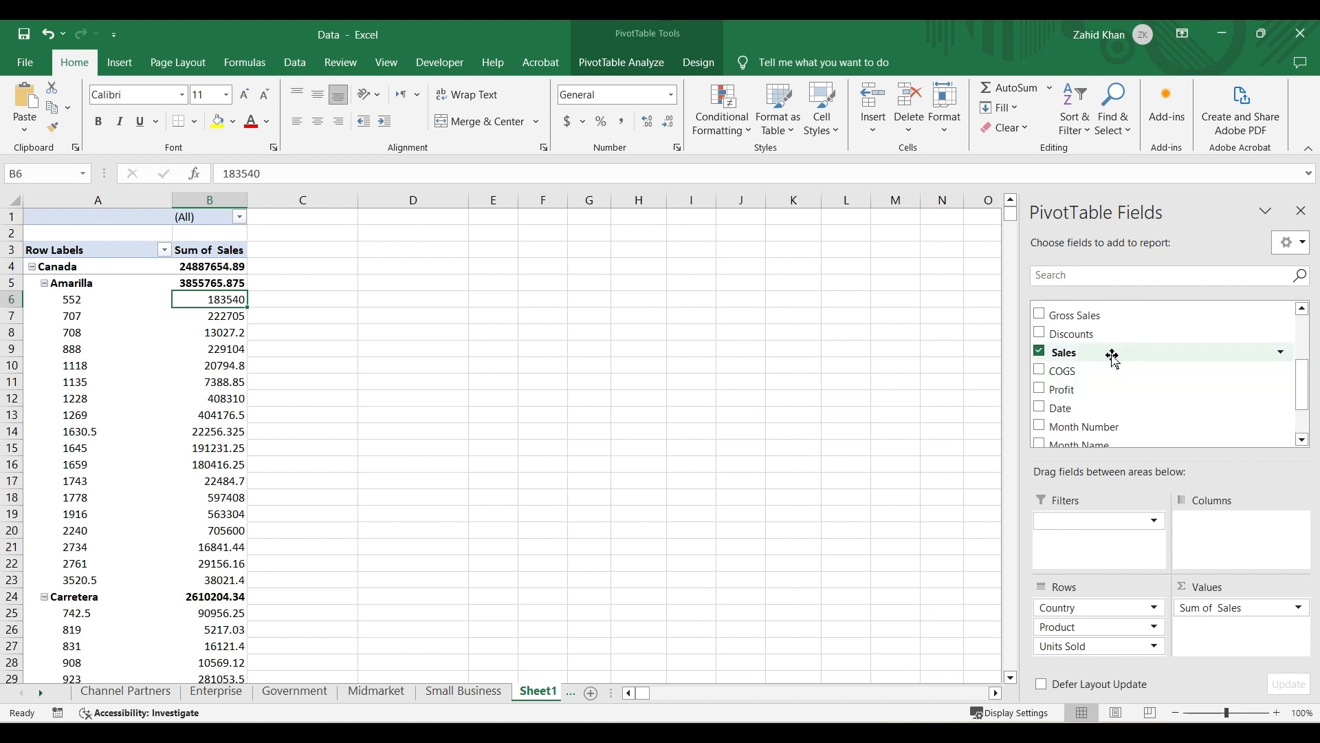
drag(1107, 352, 1155, 485)
drag(1246, 641, 1244, 643)
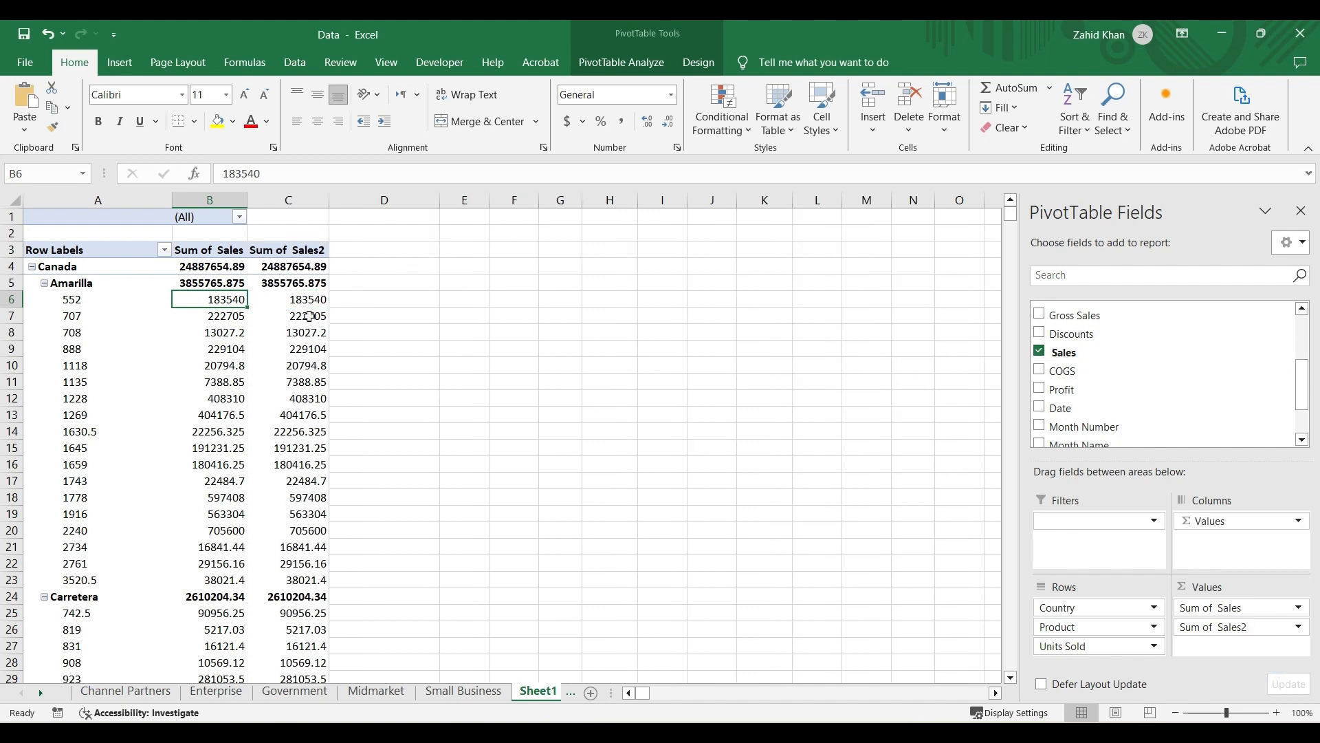
Step: Show the Sum of Sales2 values as Difference From, with base field Units Sold and base item 552, and check the differences under Amarilla
mouse_move(302, 301)
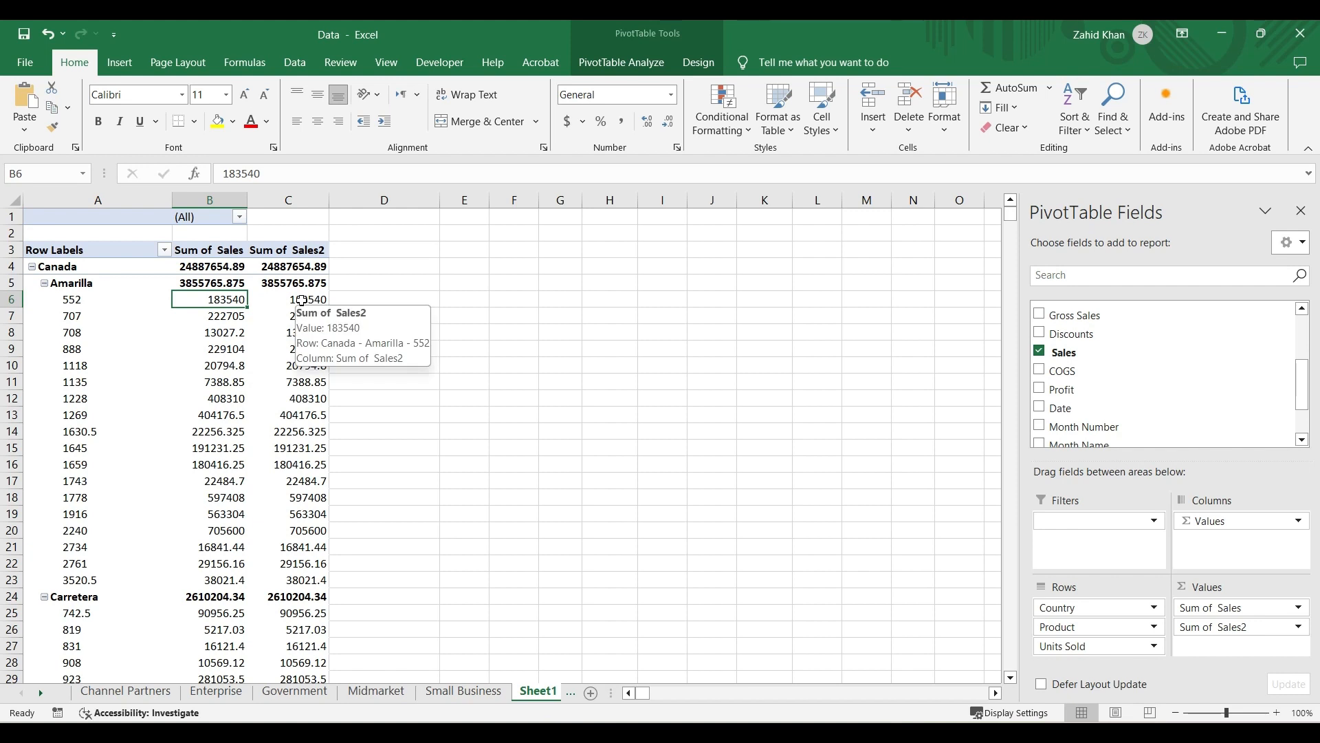
right_click(301, 300)
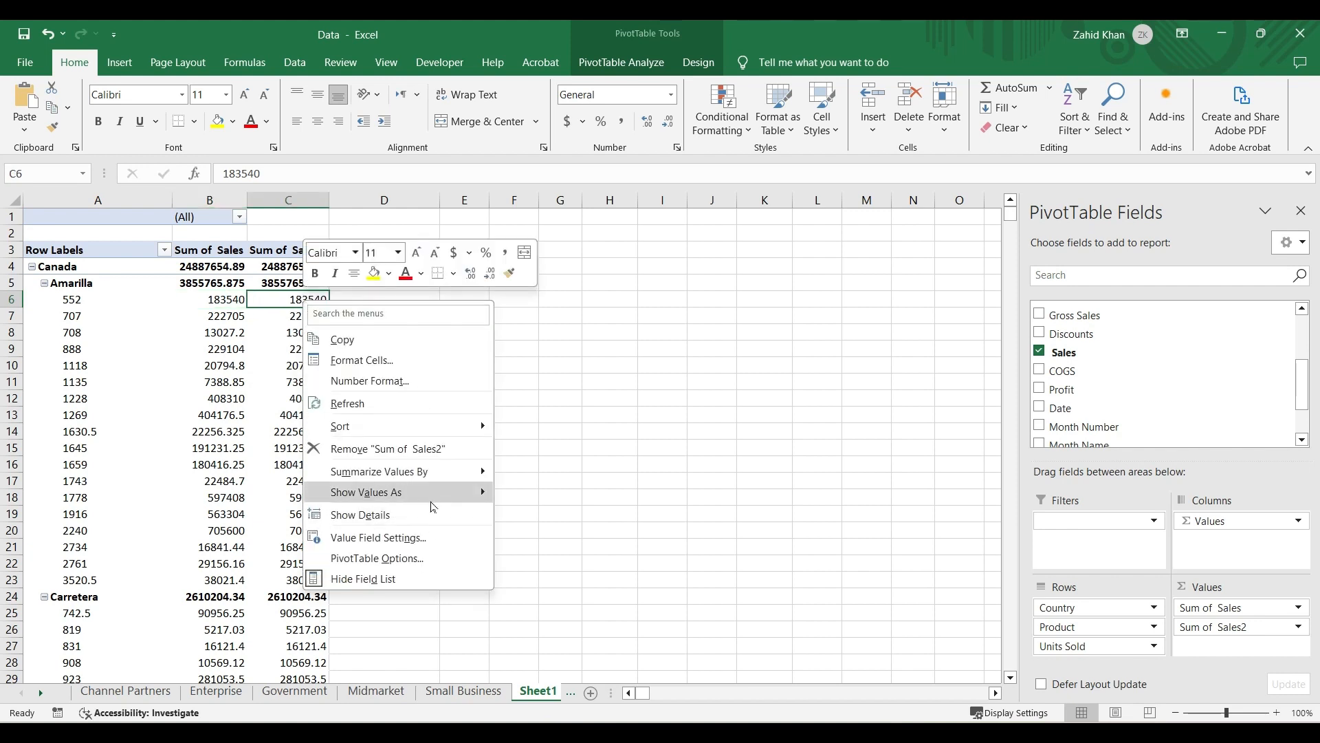
mouse_move(435, 495)
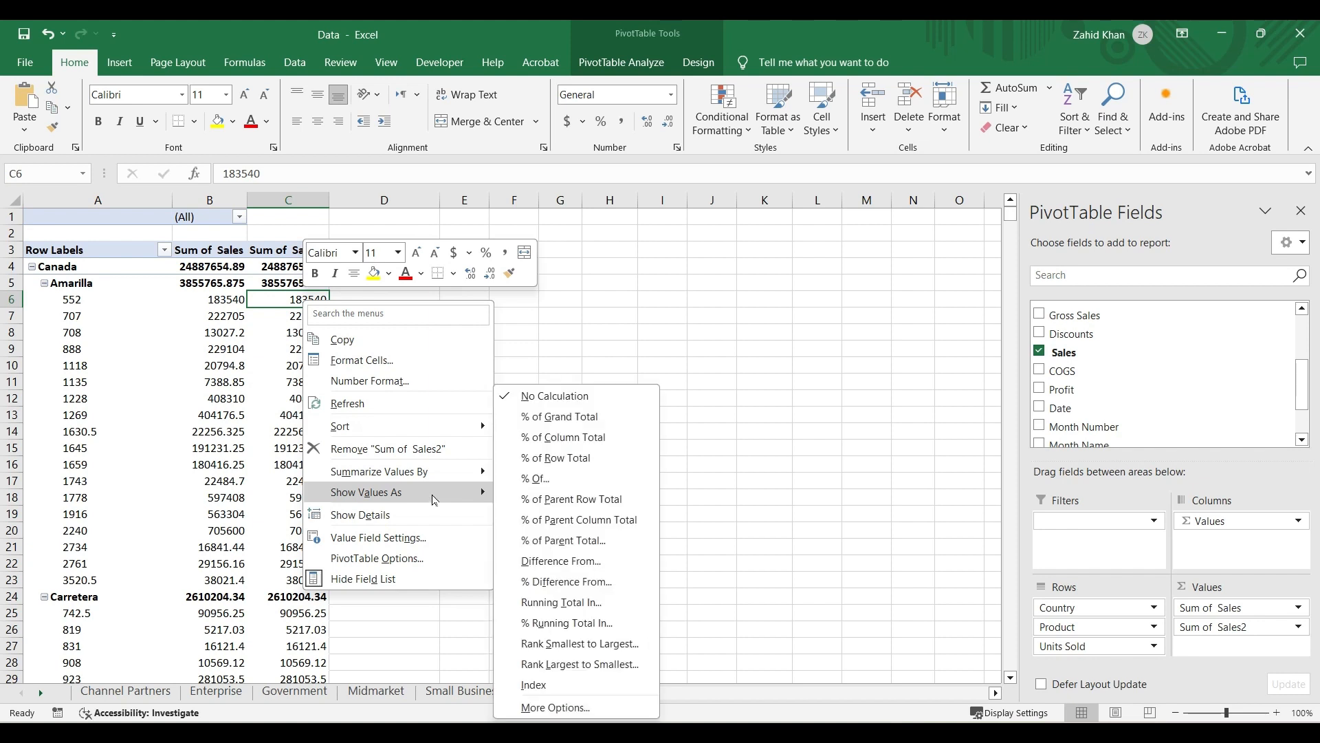
click(632, 560)
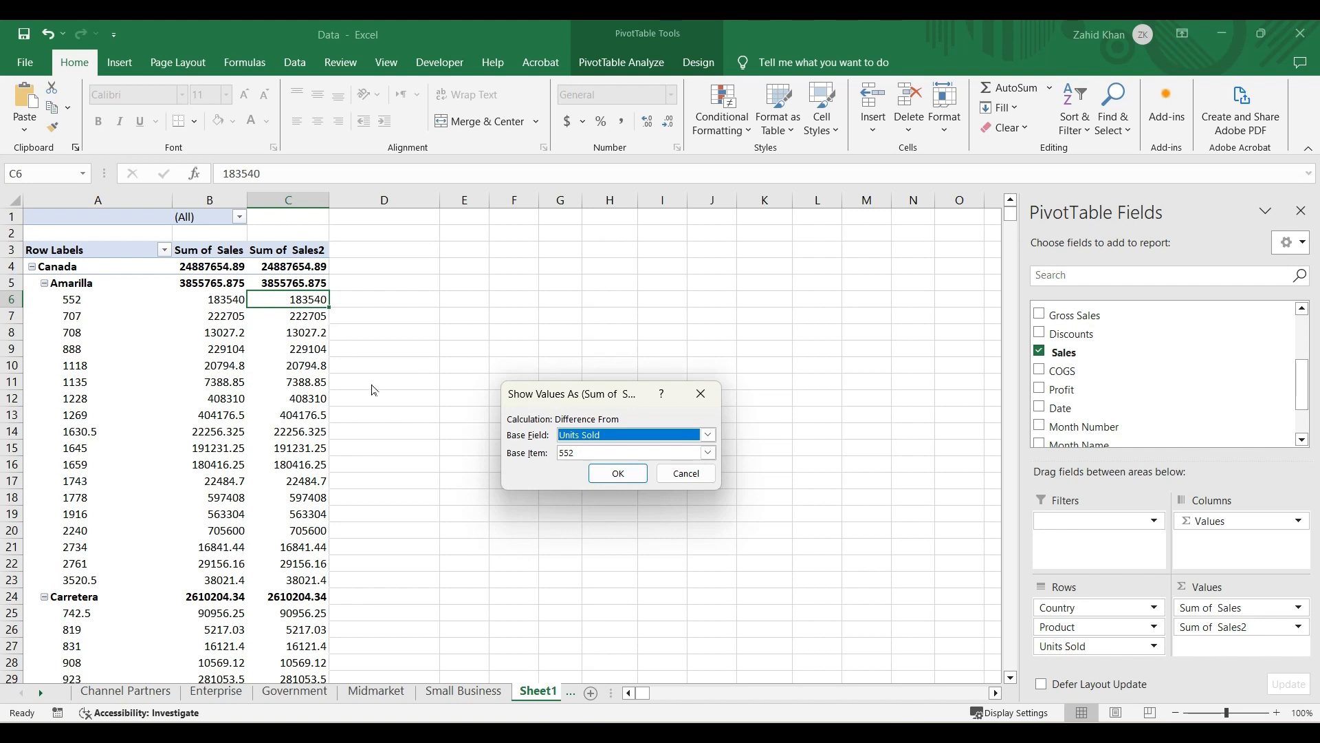
click(605, 476)
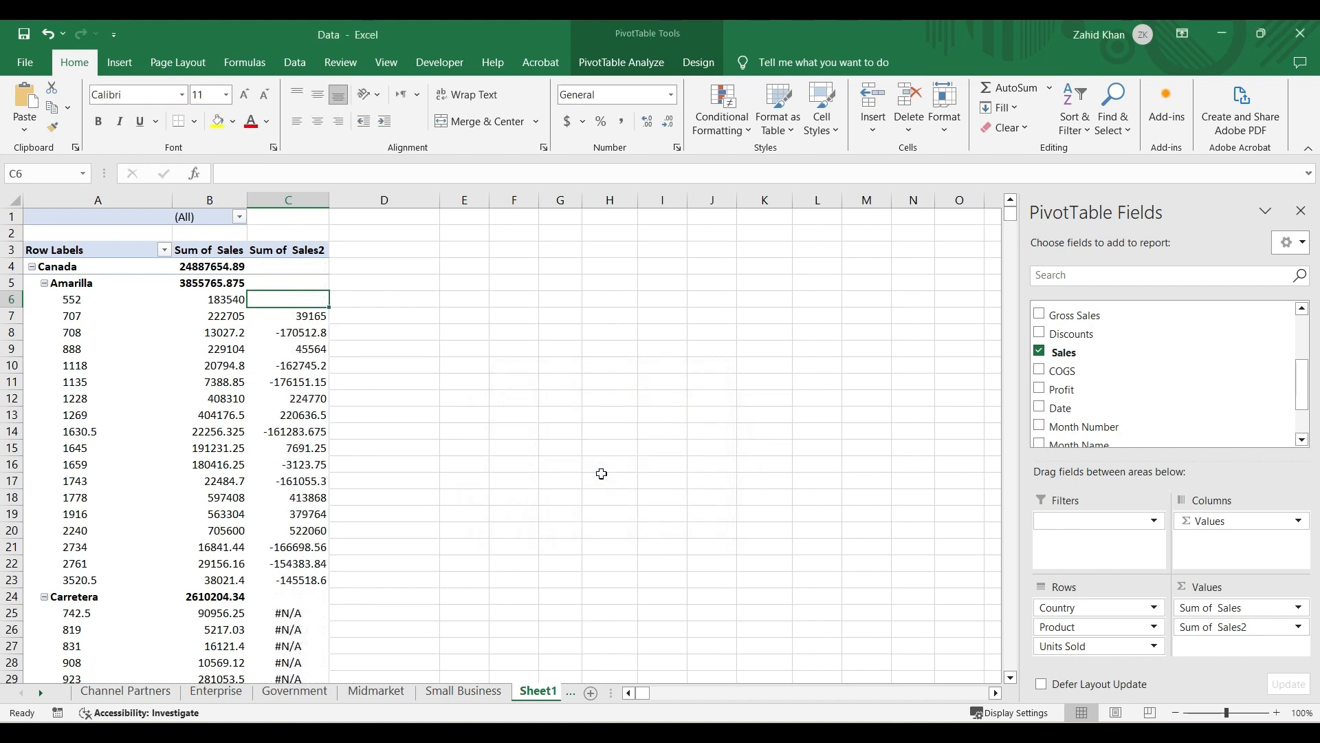
click(292, 317)
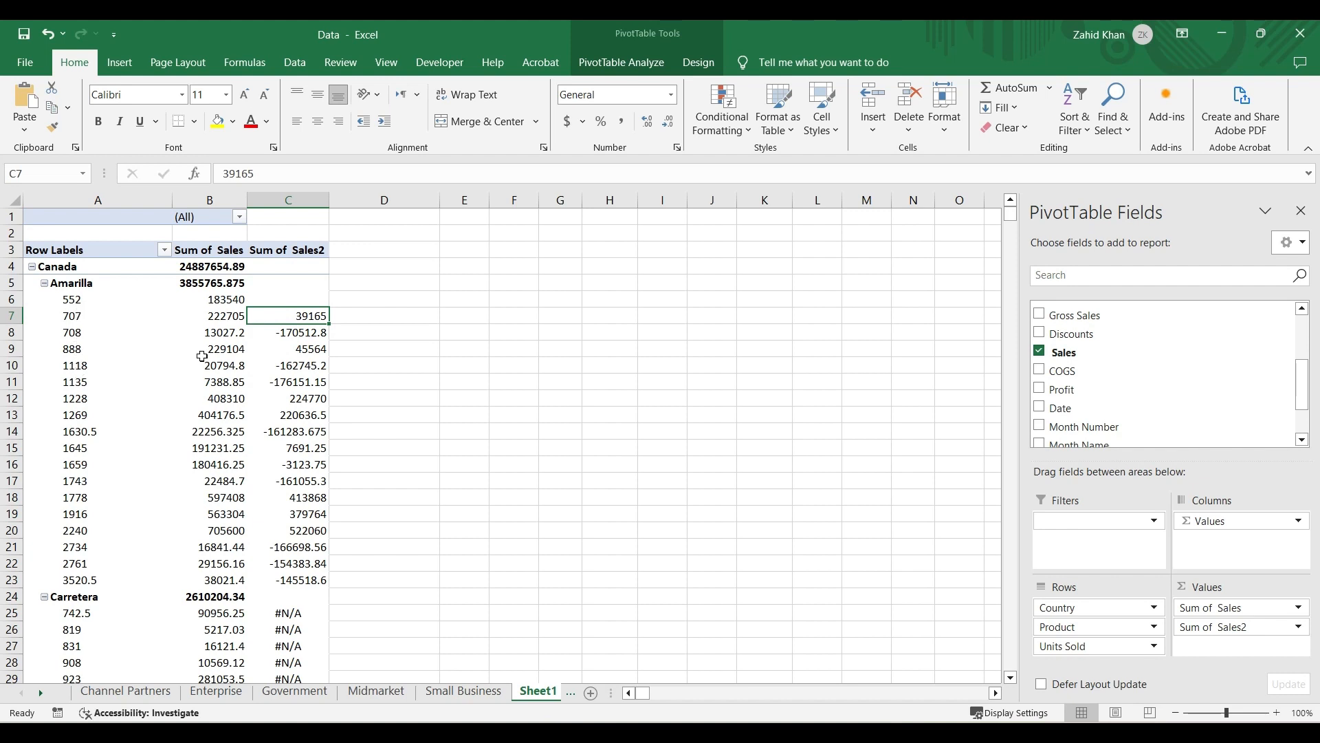
click(225, 318)
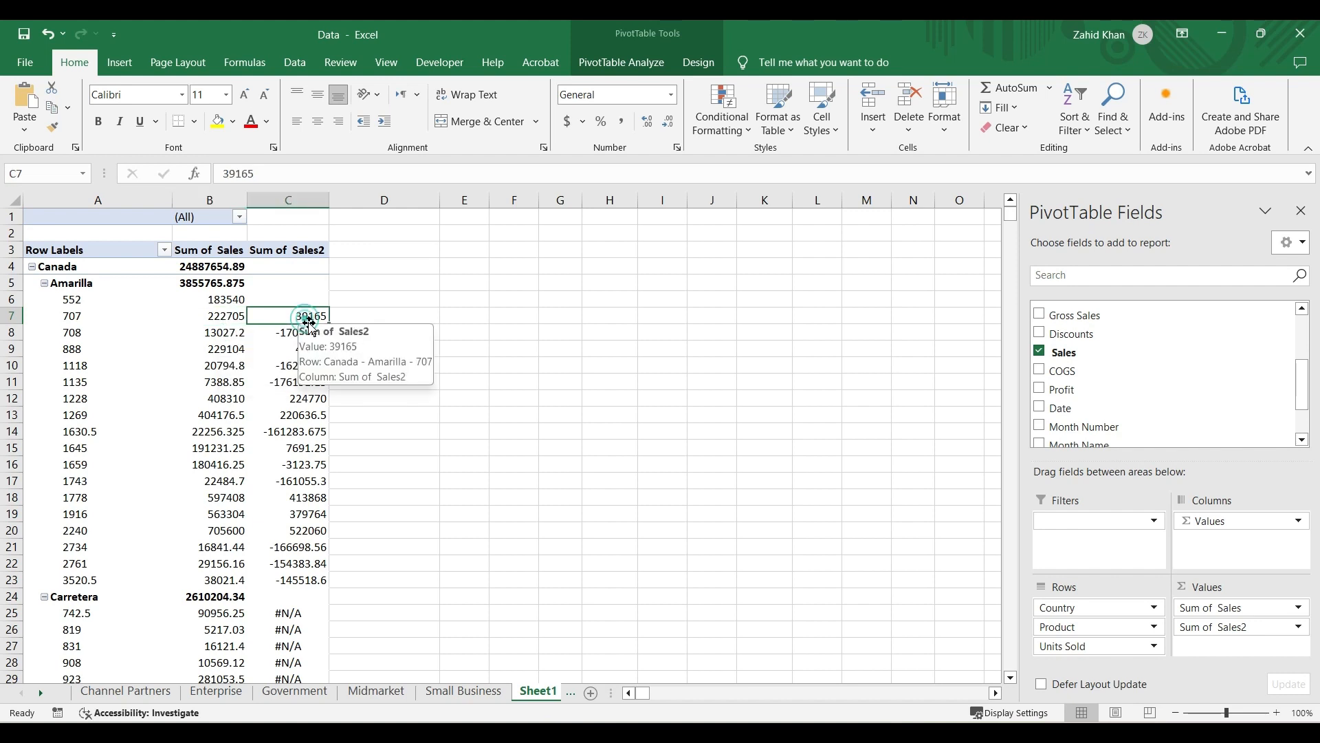
click(305, 318)
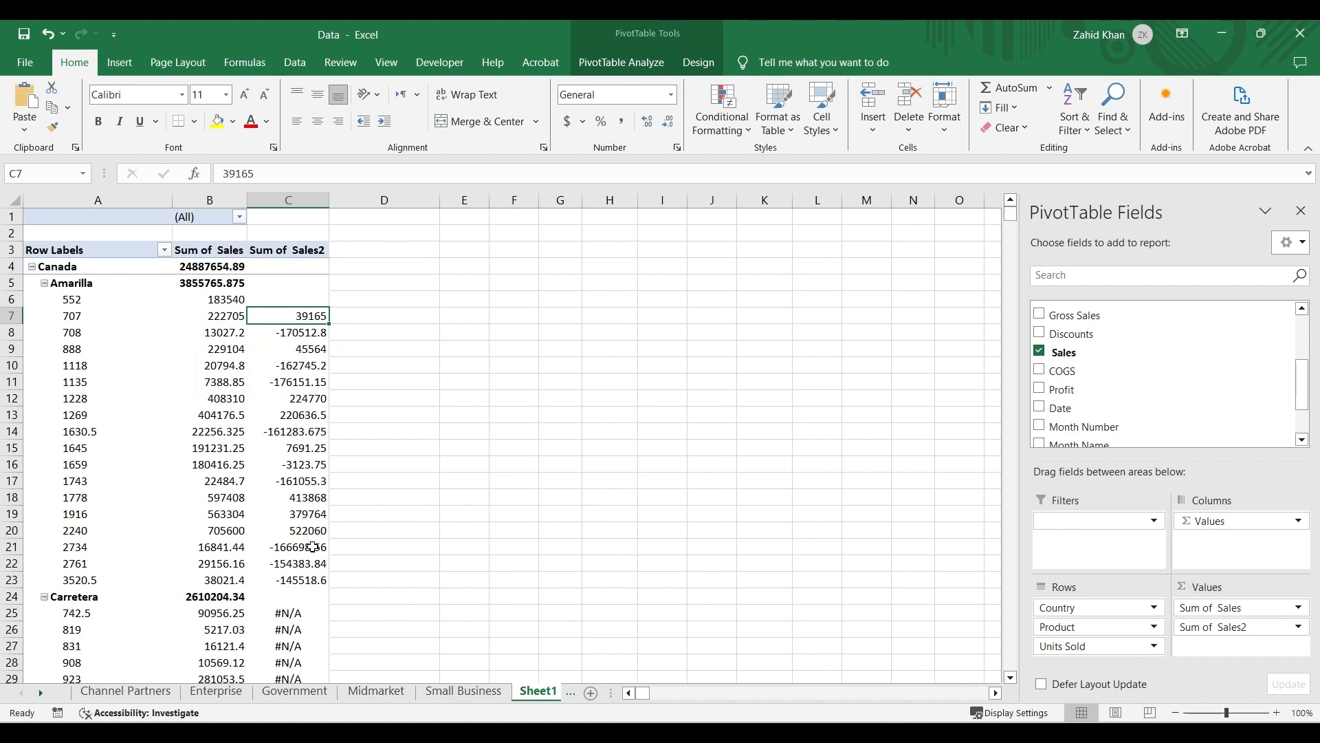
mouse_move(314, 552)
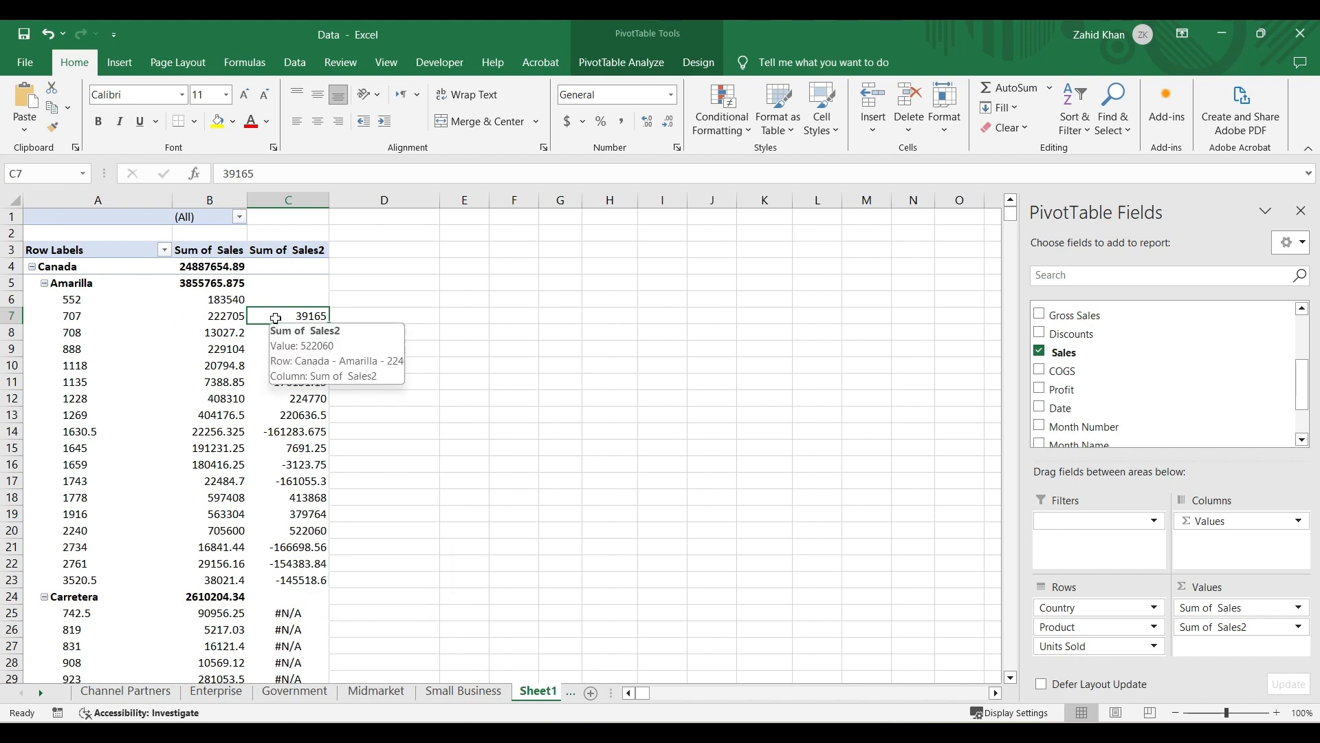
Step: Try showing the Sum of Sales2 values as % Difference From, with base field Units Sold and base item 707, and undo it
right_click(278, 322)
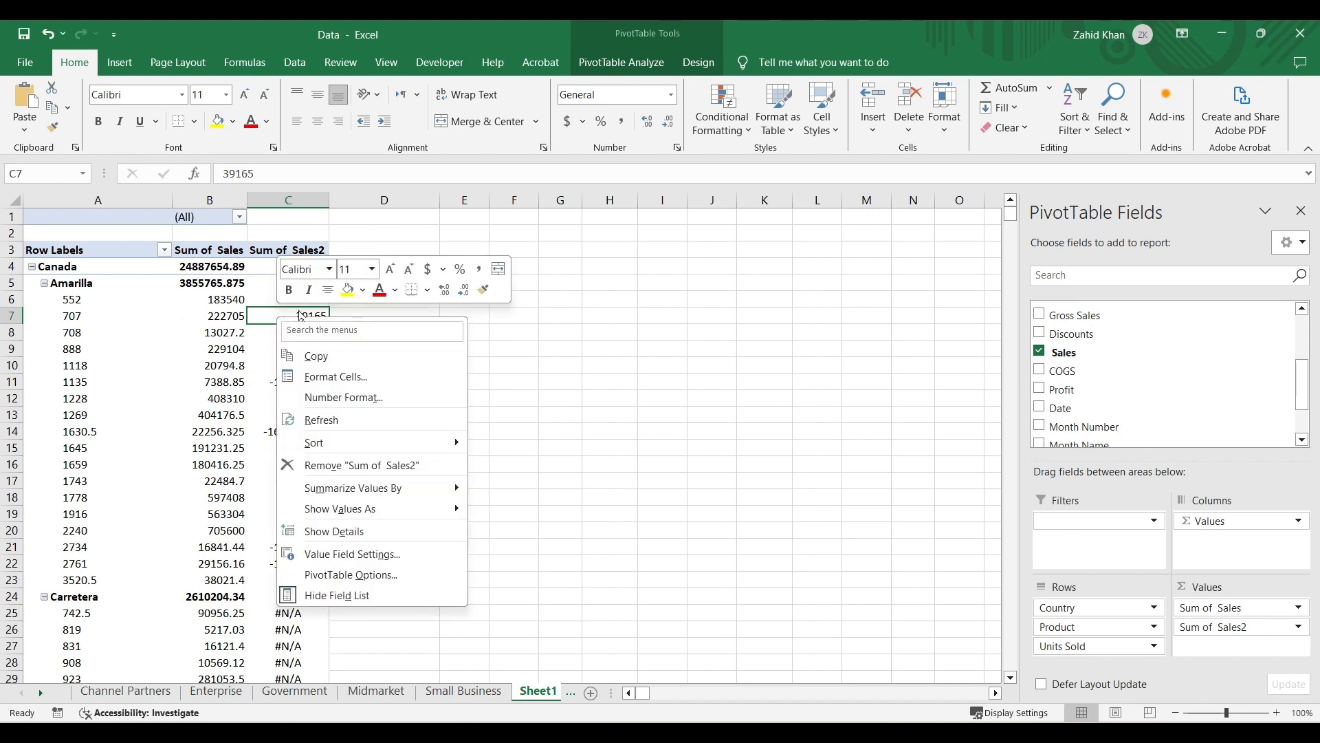
click(620, 352)
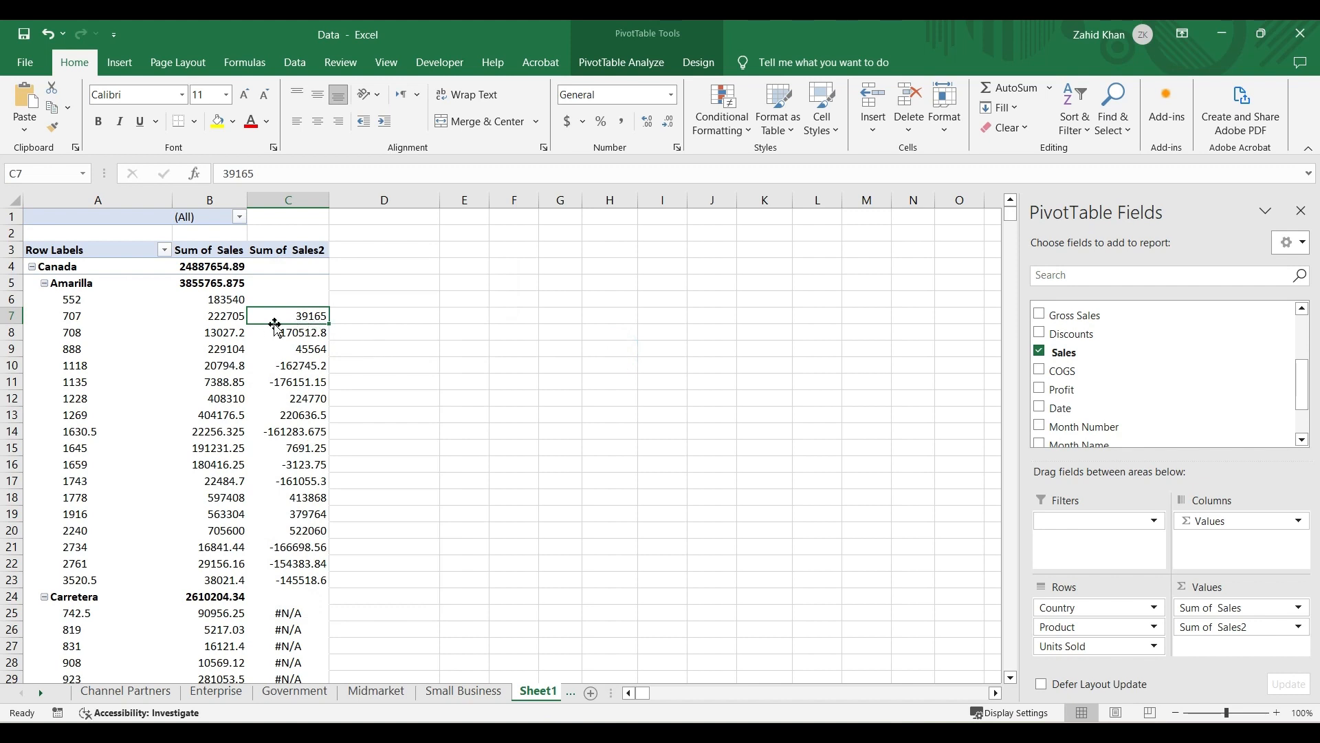
right_click(278, 320)
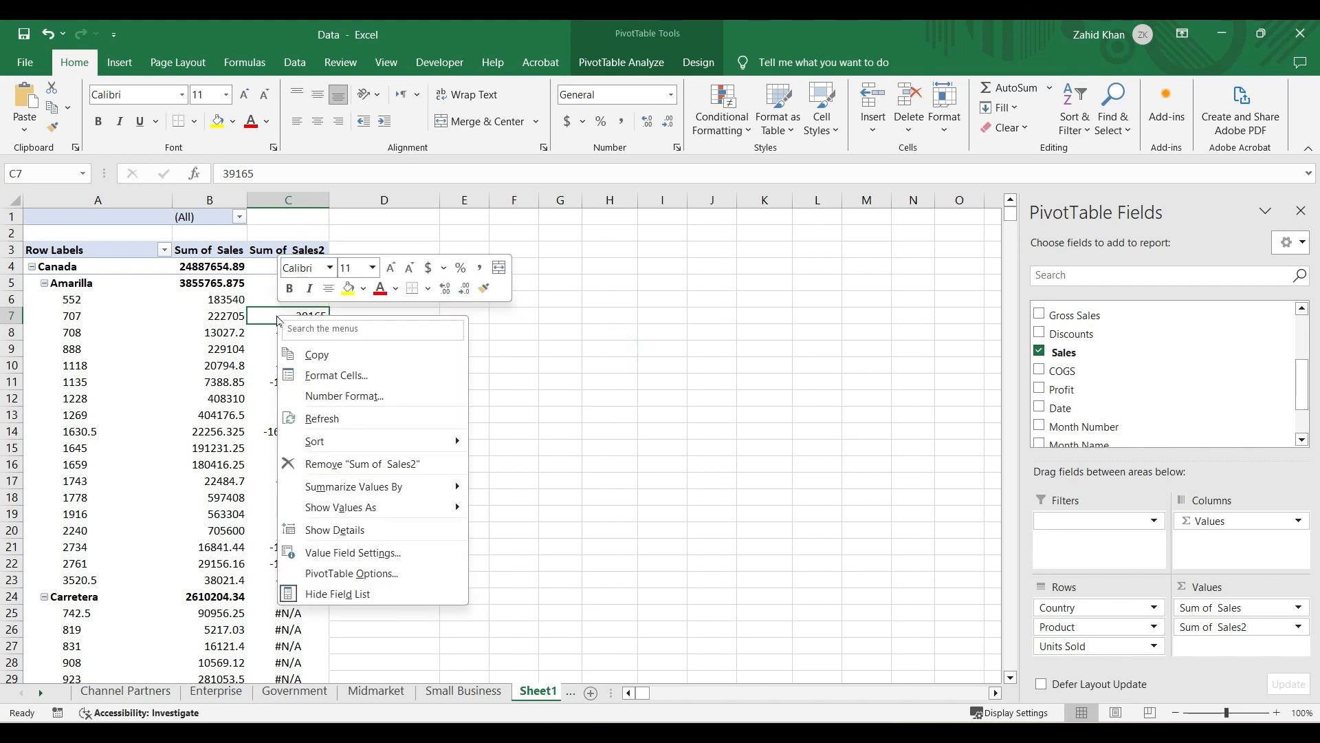
mouse_move(392, 513)
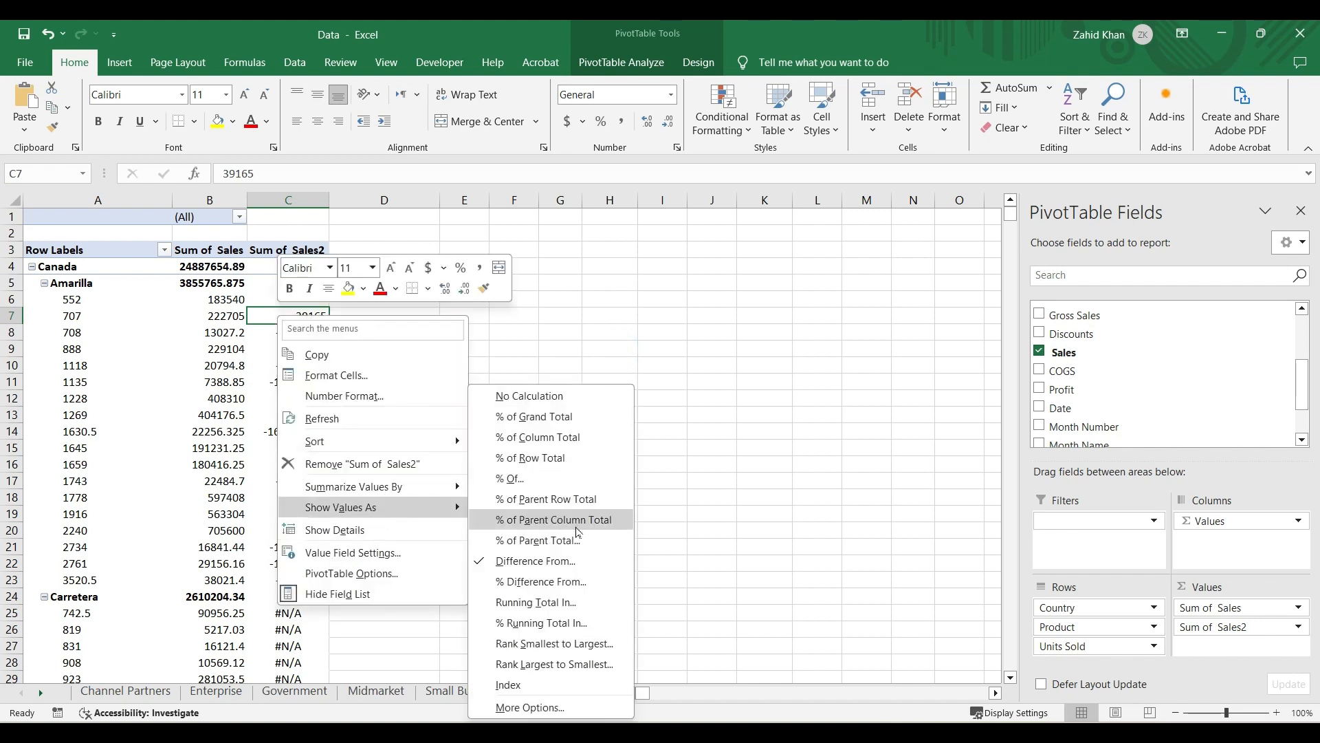
click(596, 584)
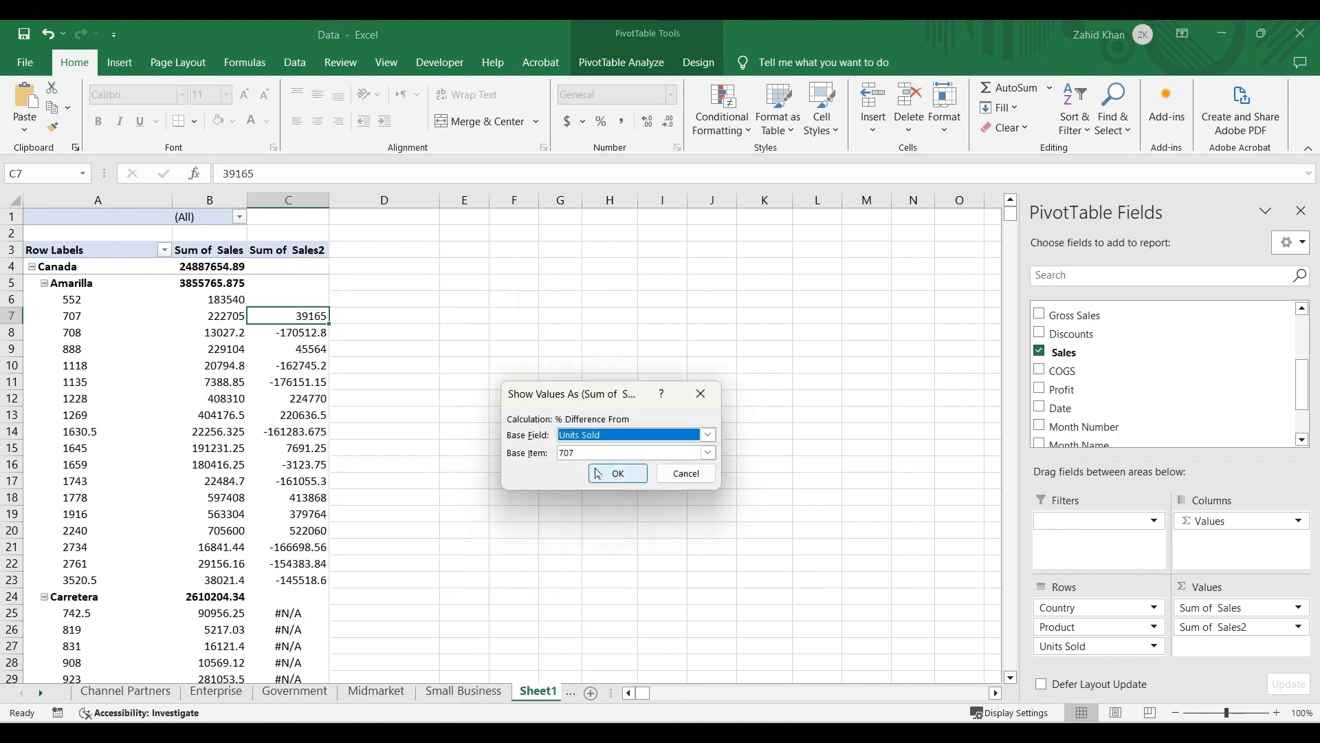
click(618, 474)
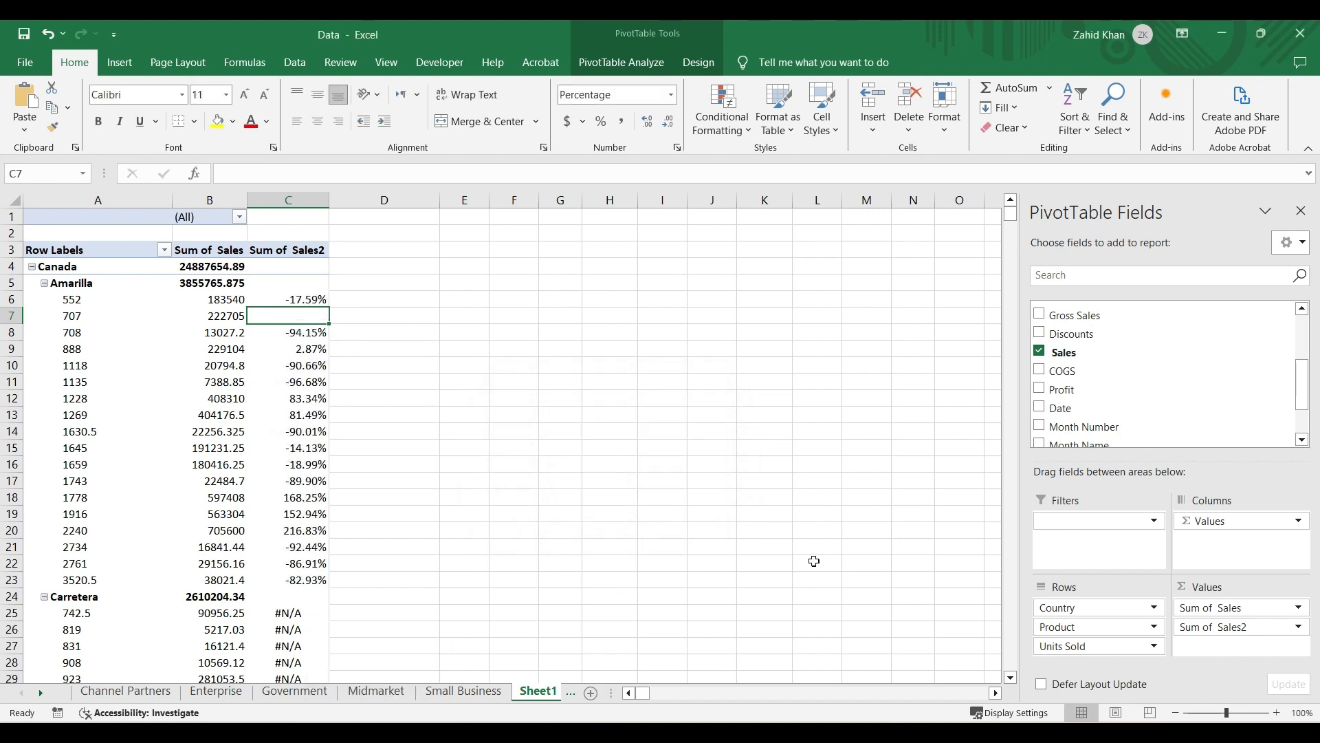
key(ctrl+z)
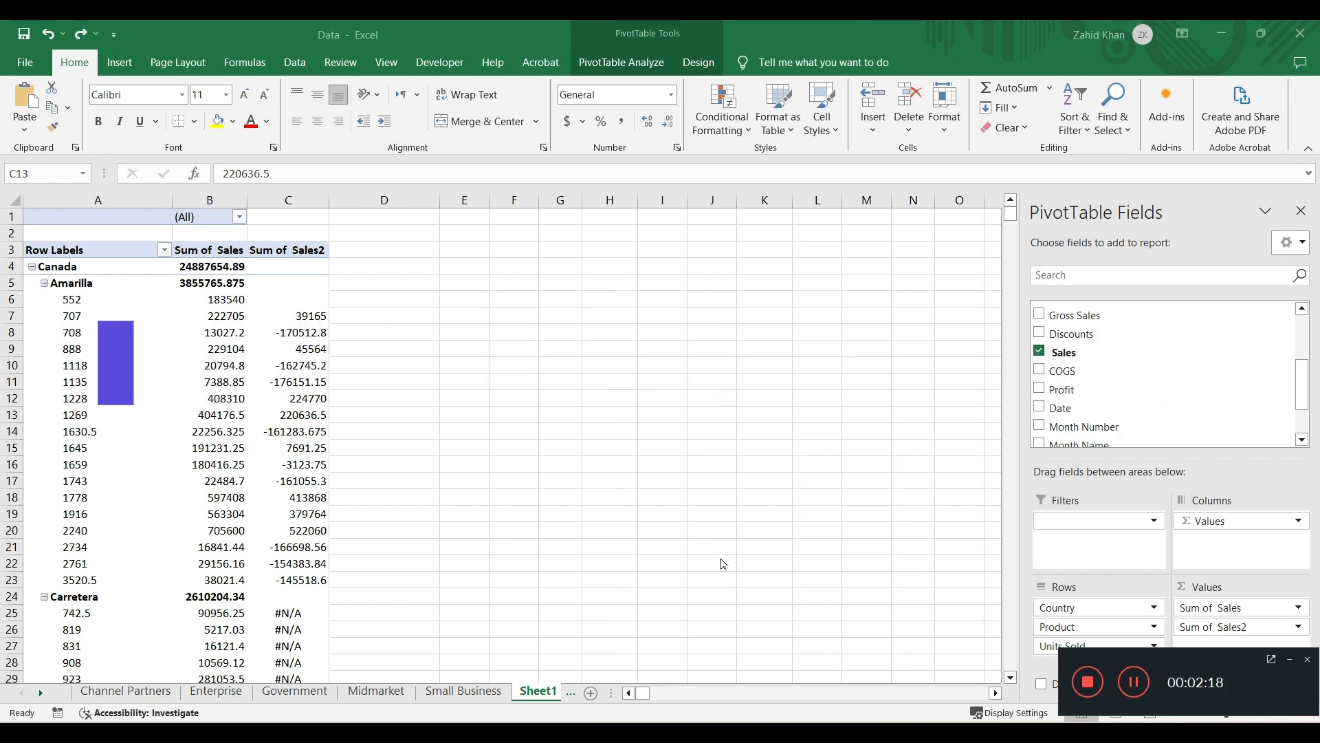
Step: Extract the source records behind Canada's Amarilla Sum of Sales subtotal onto a new sheet
click(283, 317)
click(337, 330)
click(265, 317)
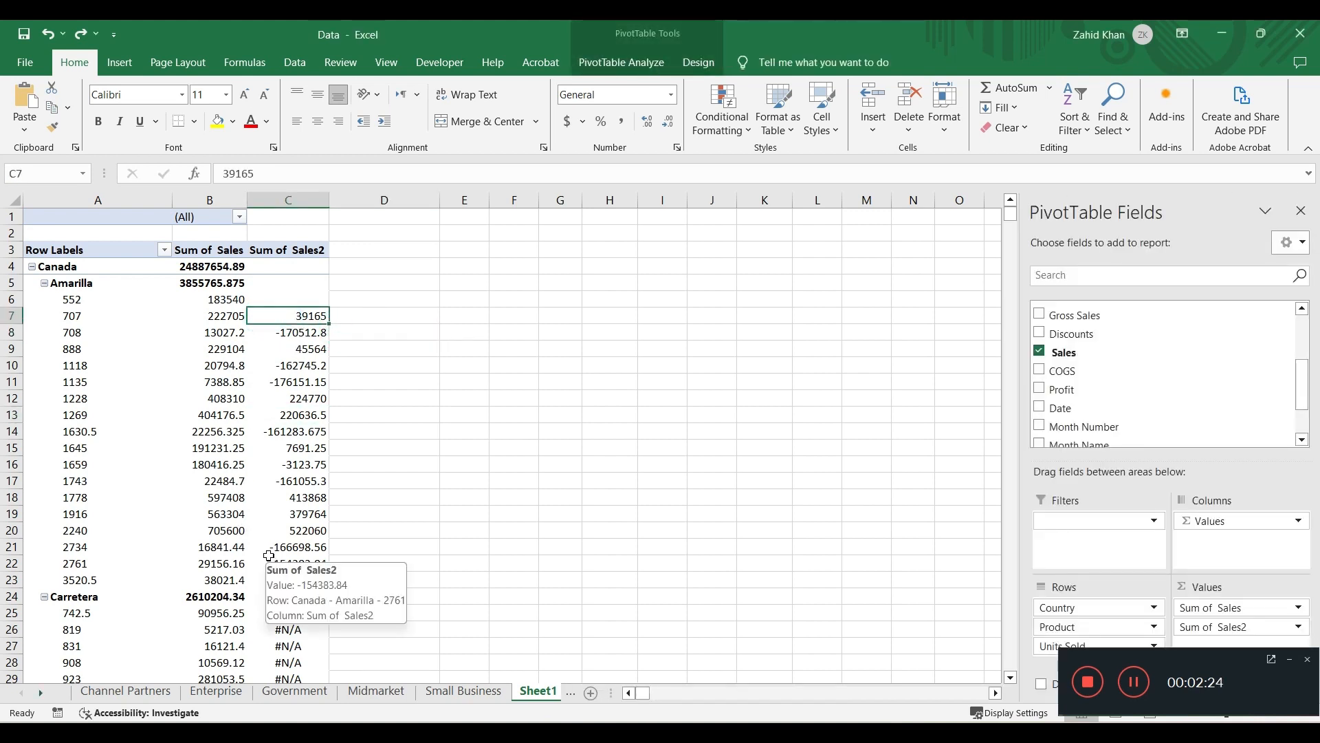
scroll(262, 552, down, 2)
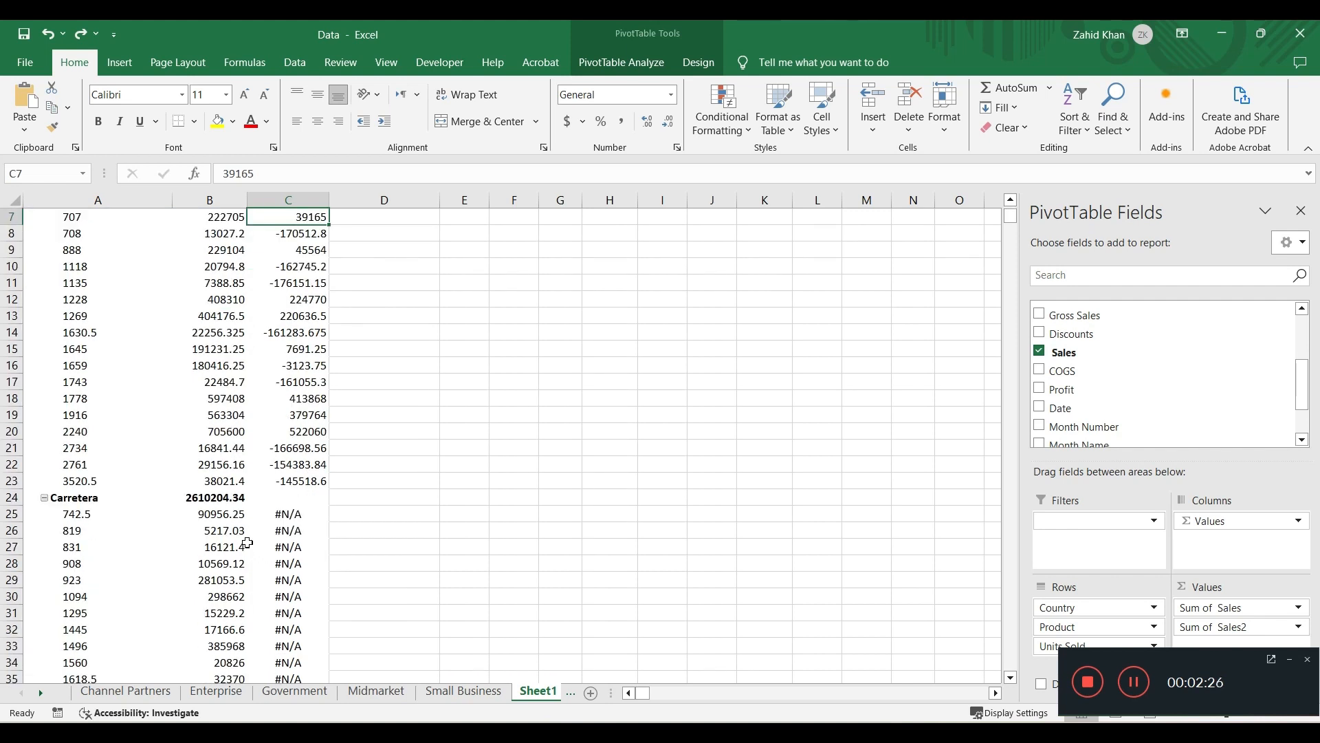
scroll(231, 491, up, 2)
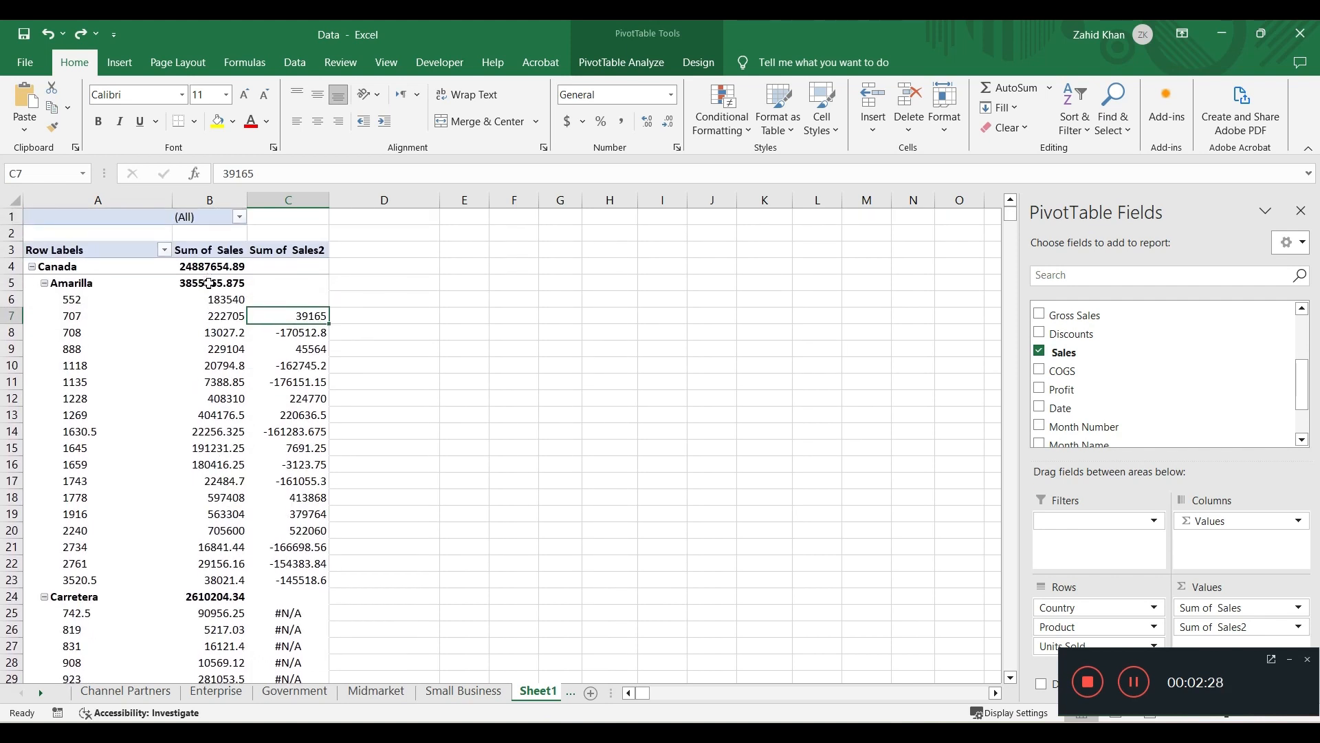
click(209, 283)
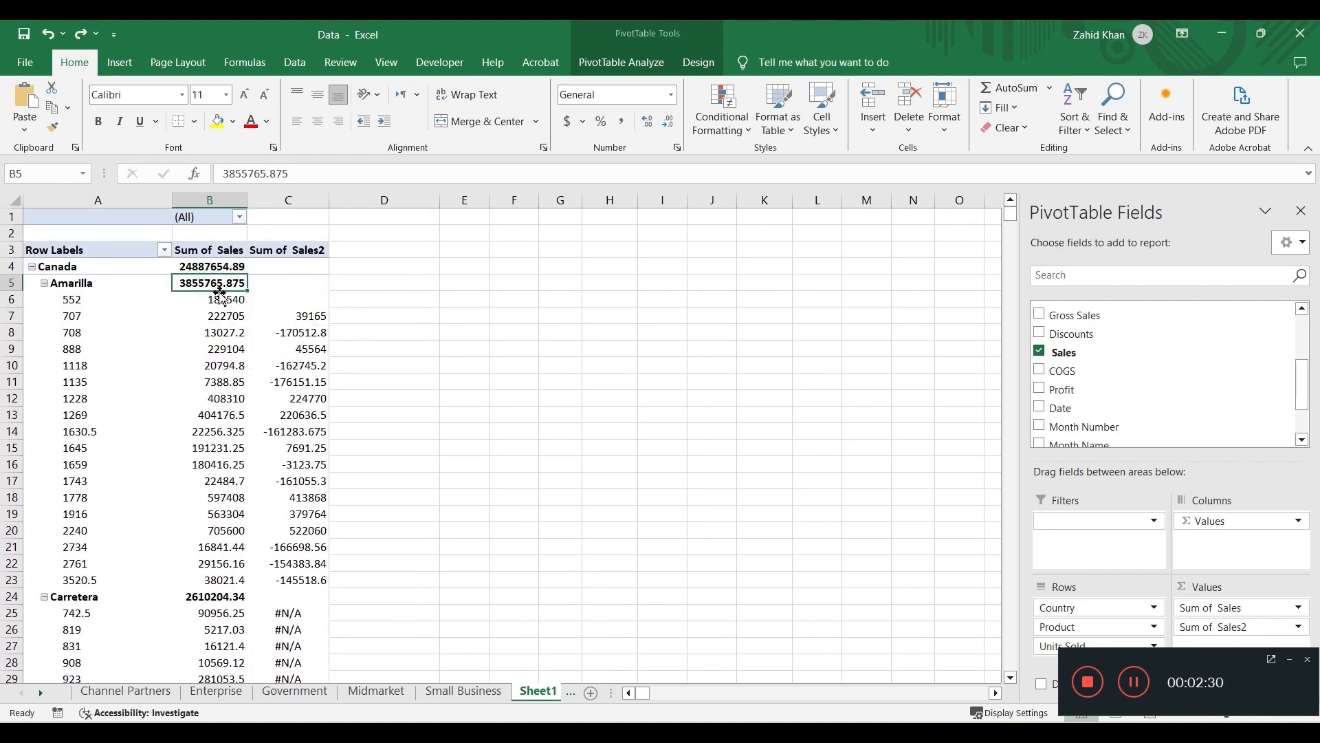
double_click(215, 284)
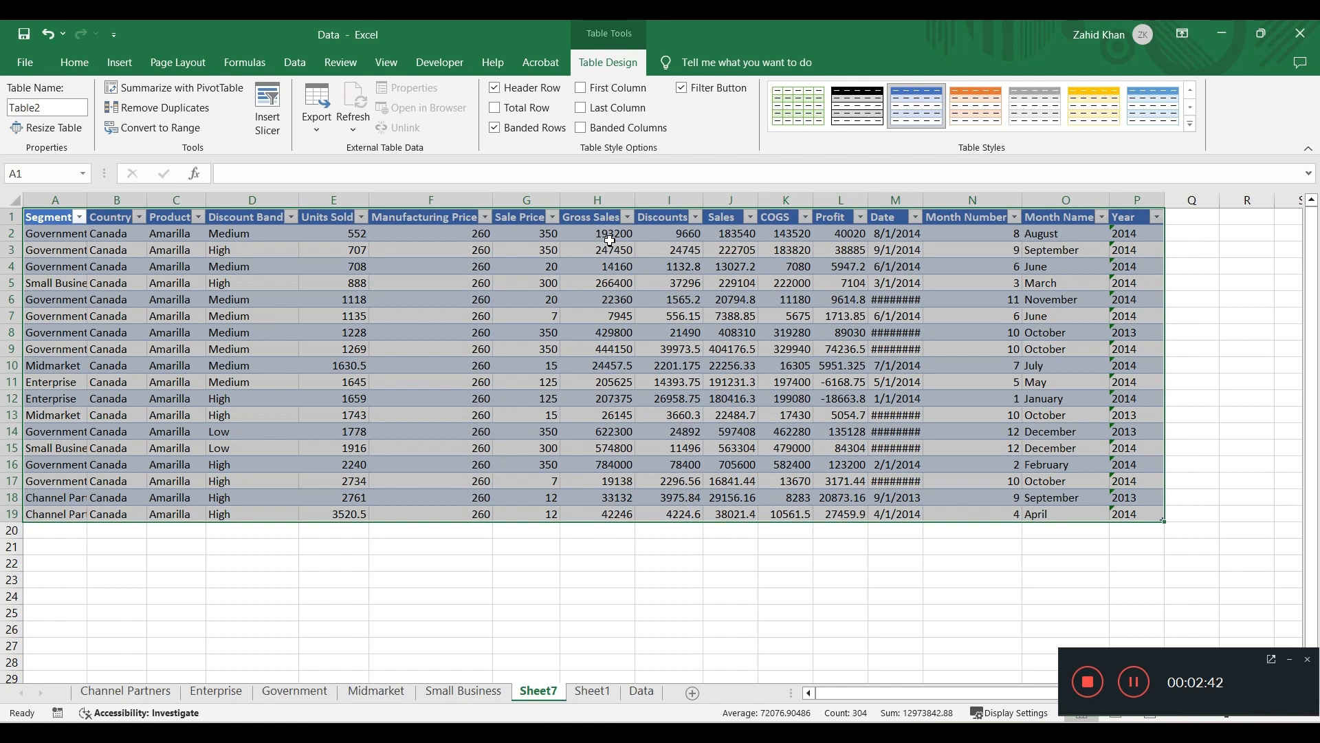
Step: Review the Gross Sales and Sales columns in the extracted Amarilla records and return to the PivotTable on Sheet1
drag(610, 240, 614, 507)
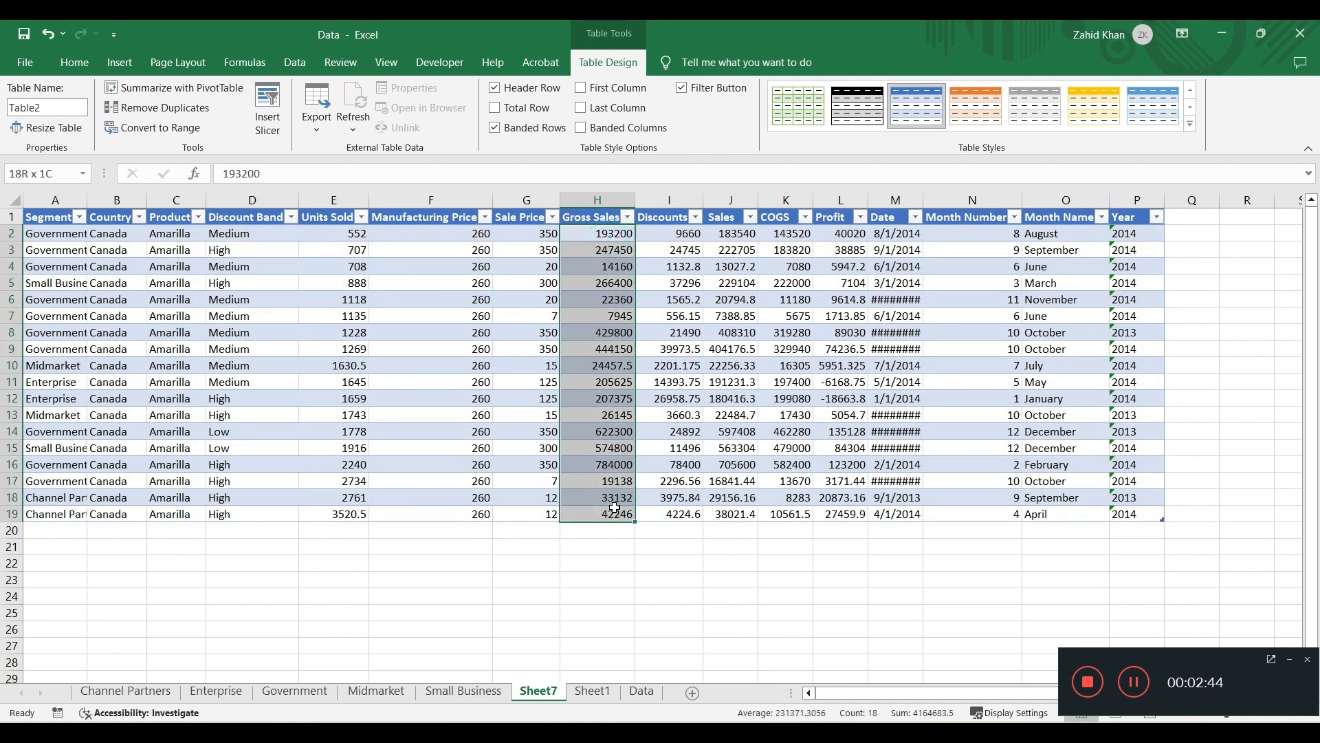
drag(736, 234, 721, 517)
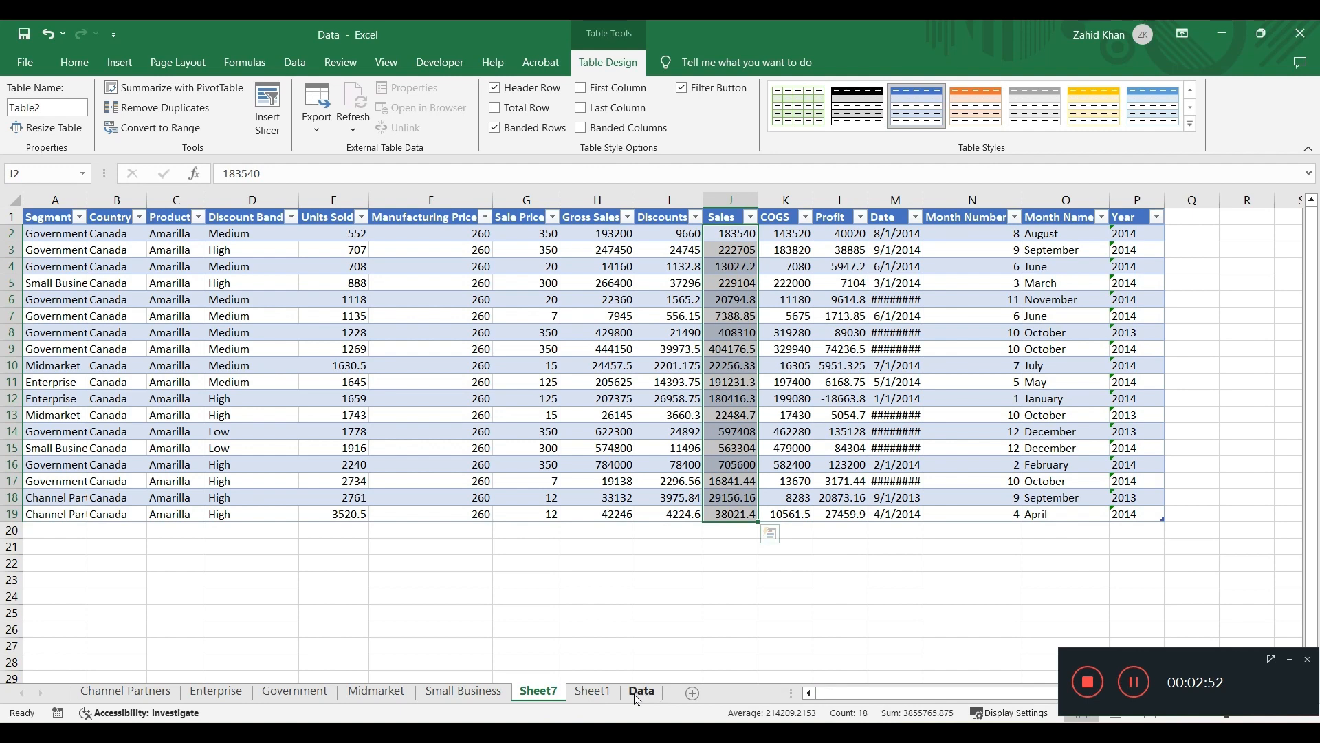
click(603, 690)
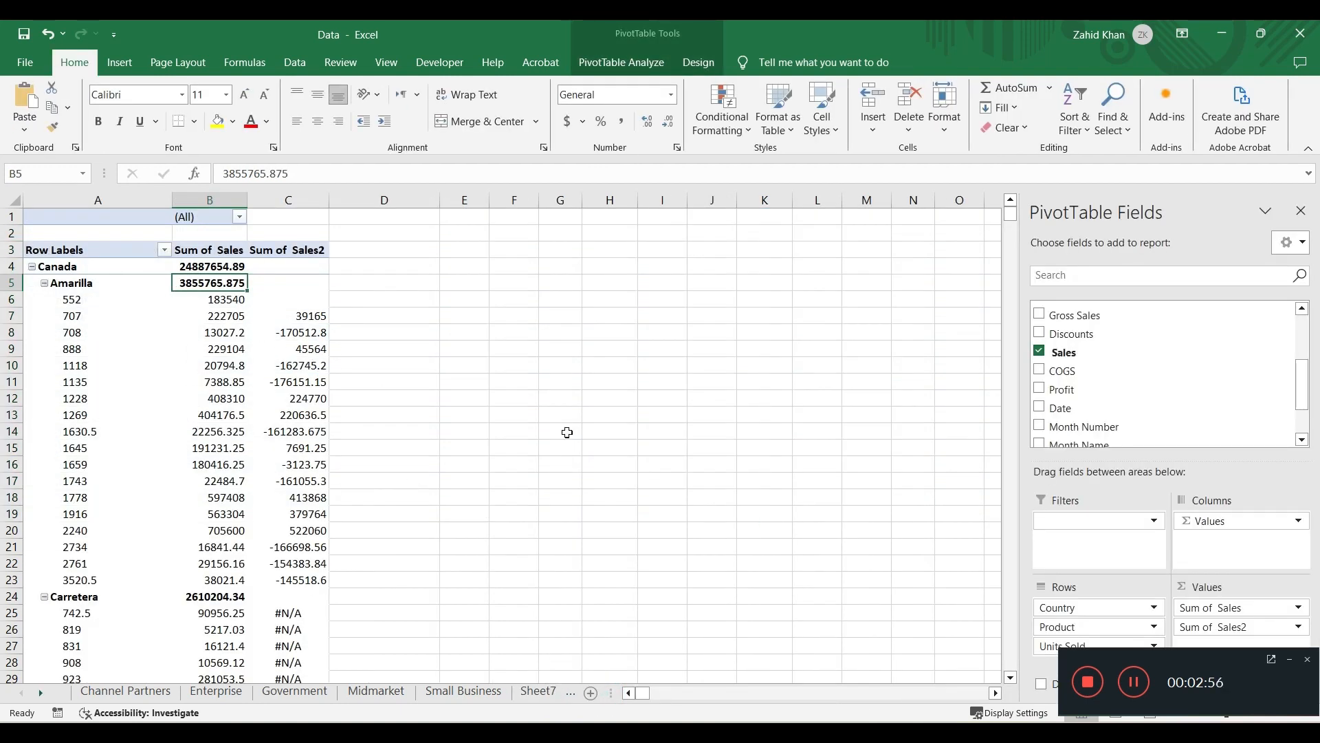
click(1134, 682)
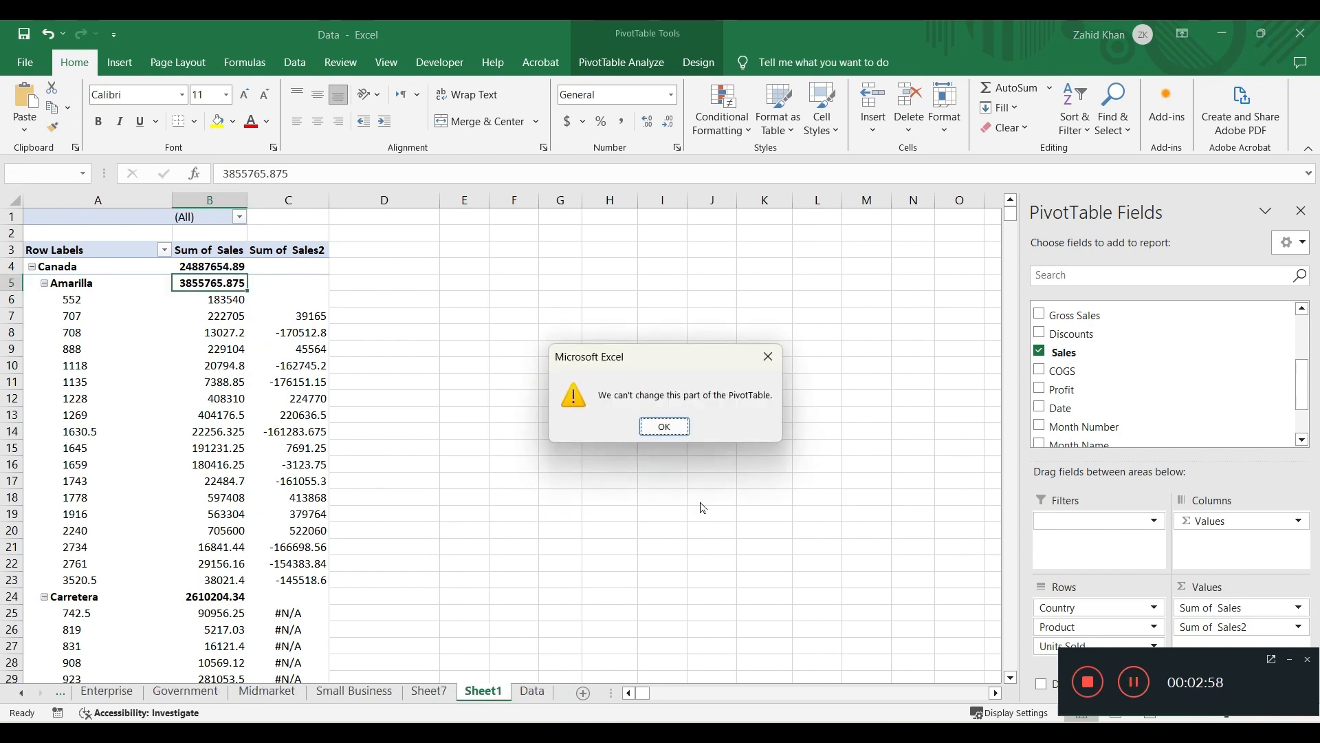
click(660, 427)
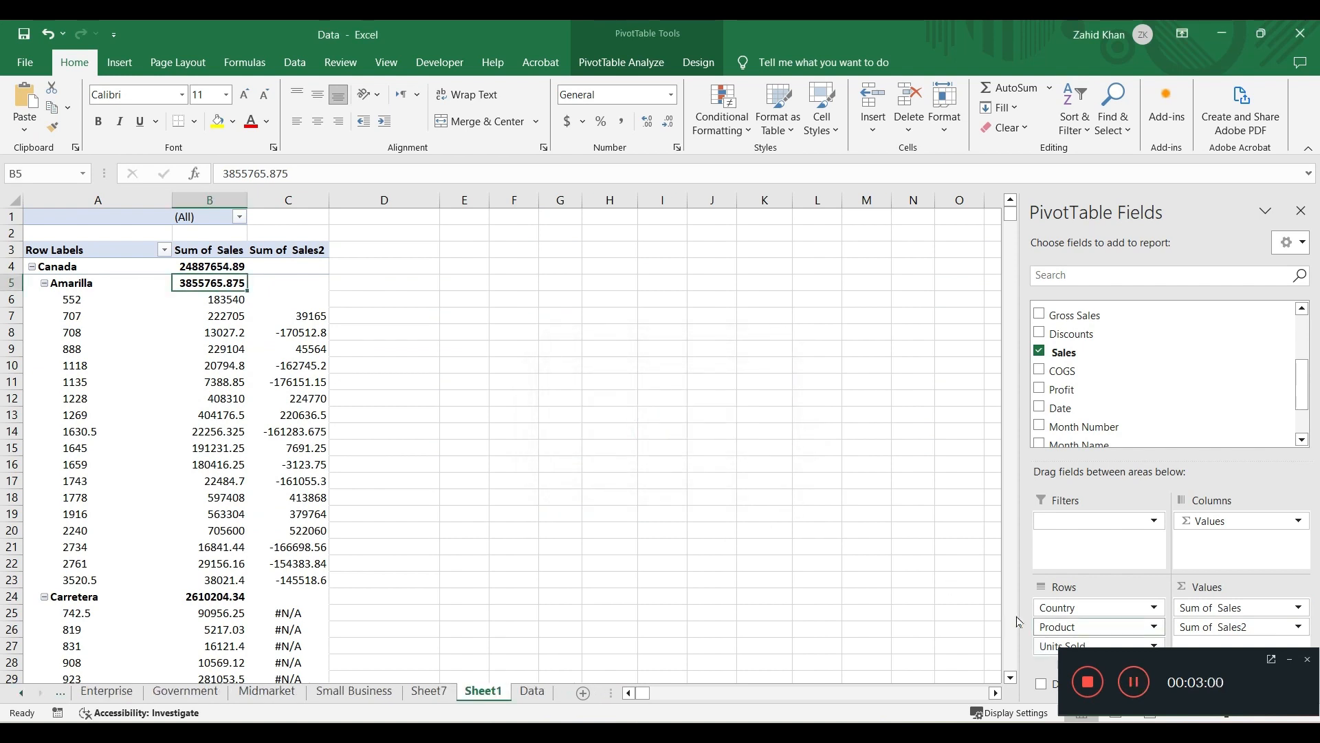
mouse_move(185, 335)
key(space)
click(1291, 659)
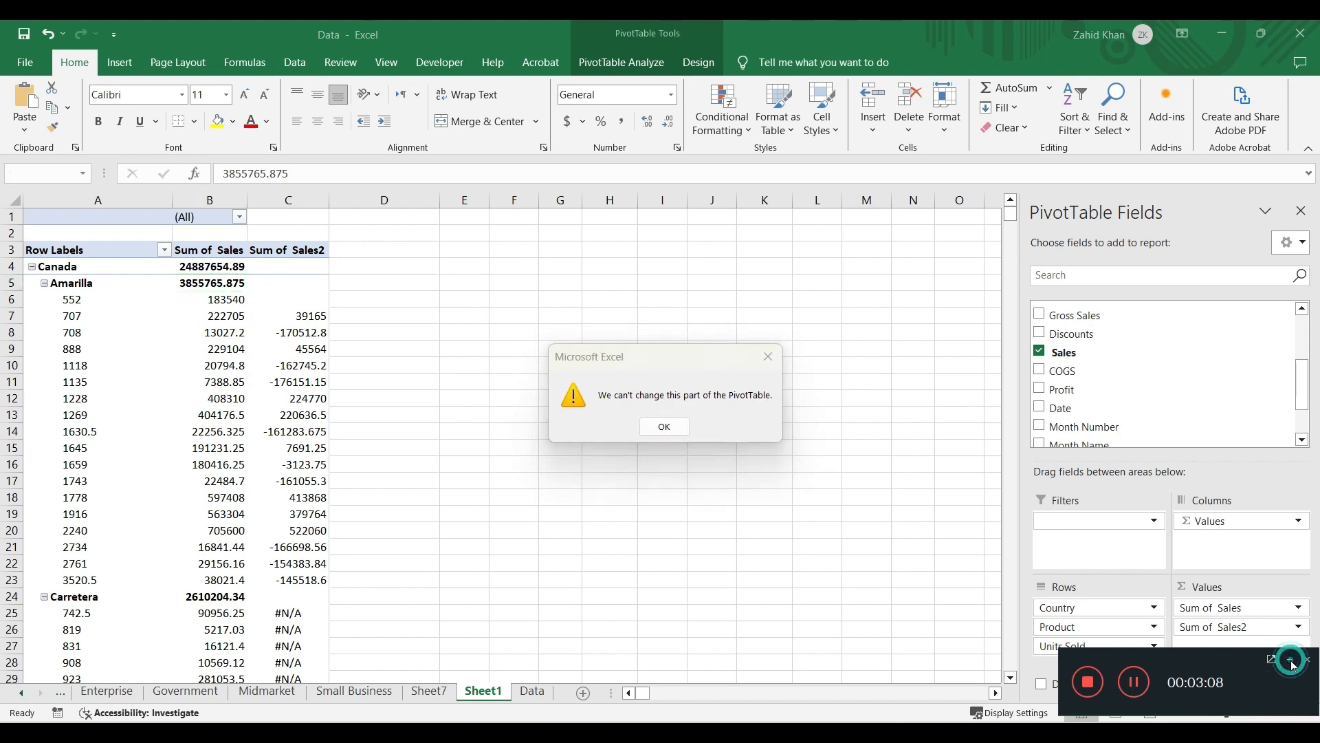
click(686, 424)
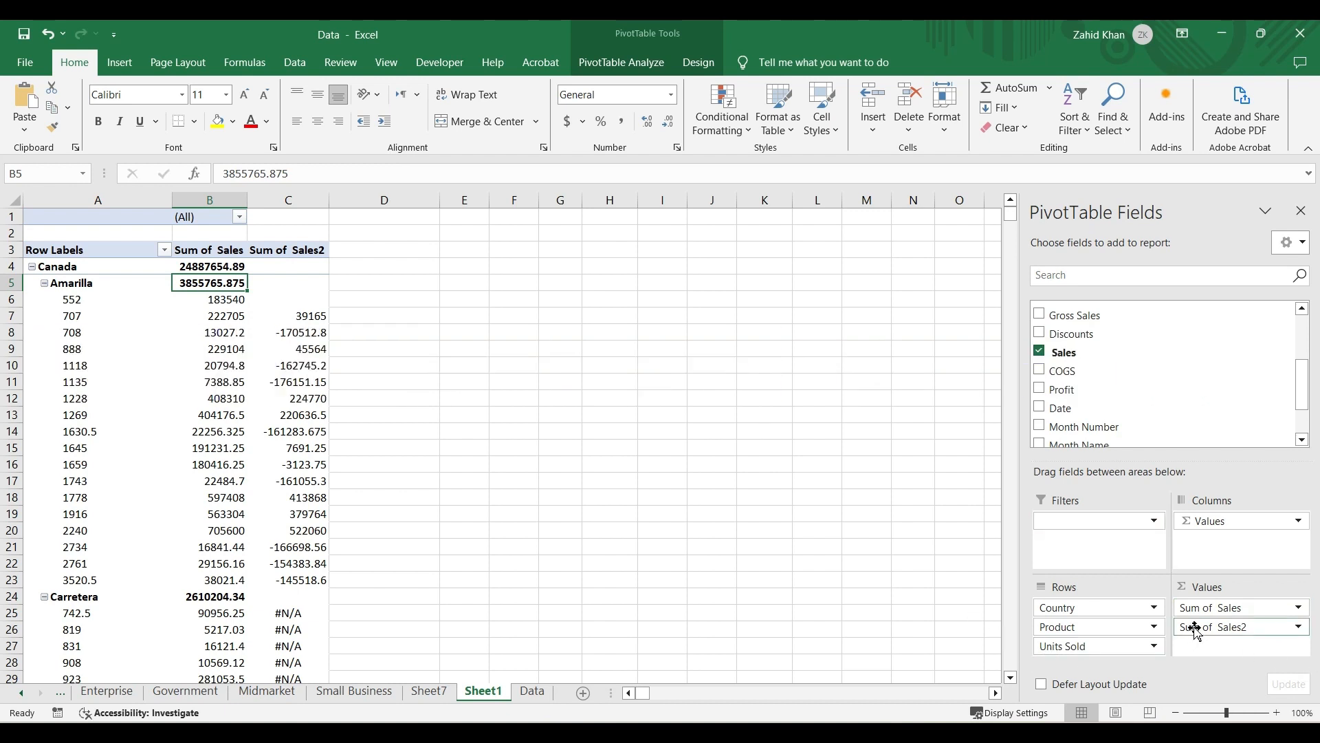
Step: Remove Sum of Sales2, Units Sold and Country from the PivotTable, leaving Product in the rows
drag(1212, 627, 1100, 647)
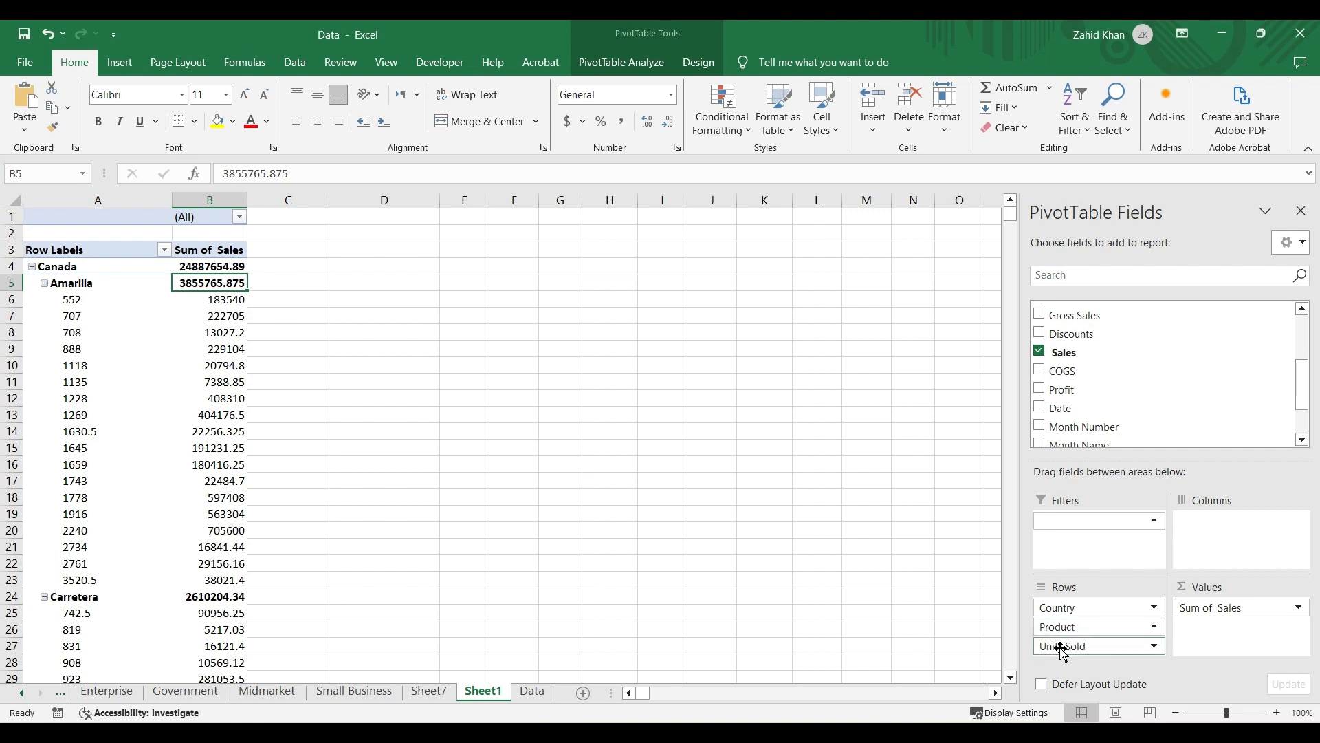
drag(1062, 650, 929, 651)
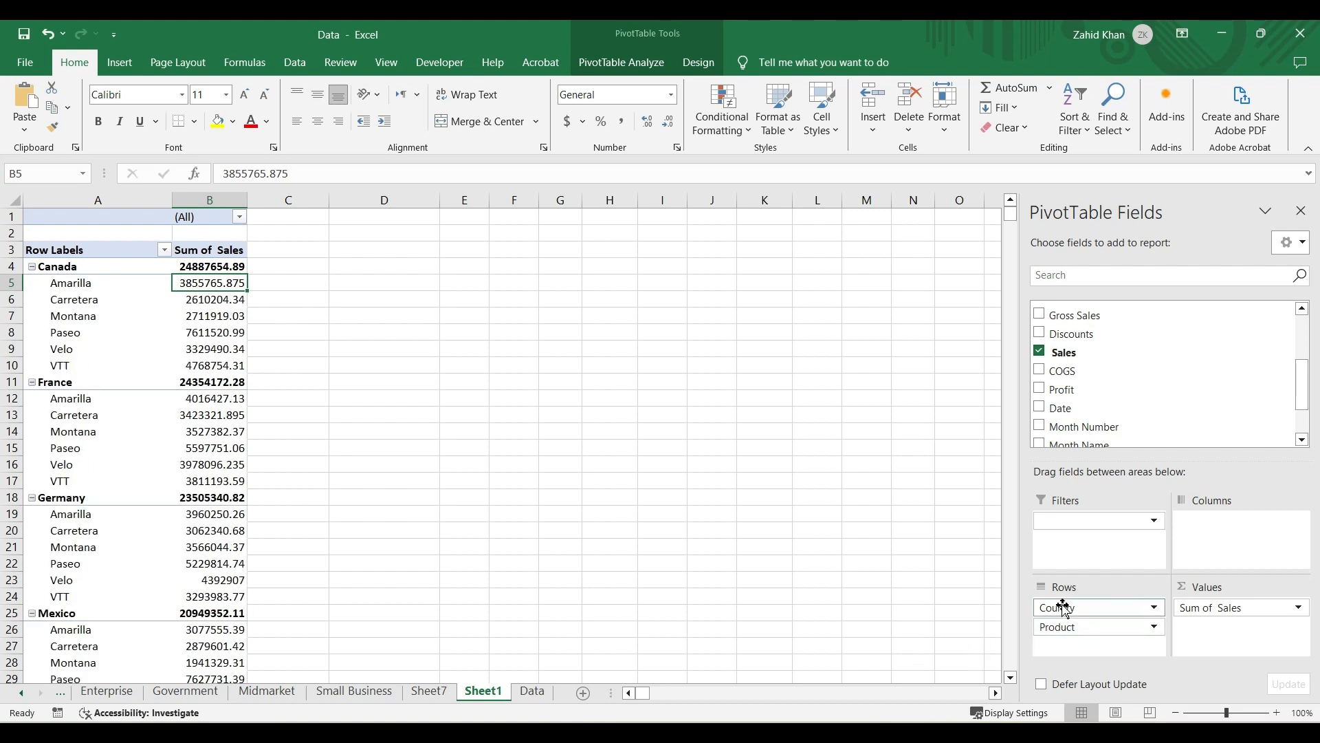
drag(1064, 607, 969, 606)
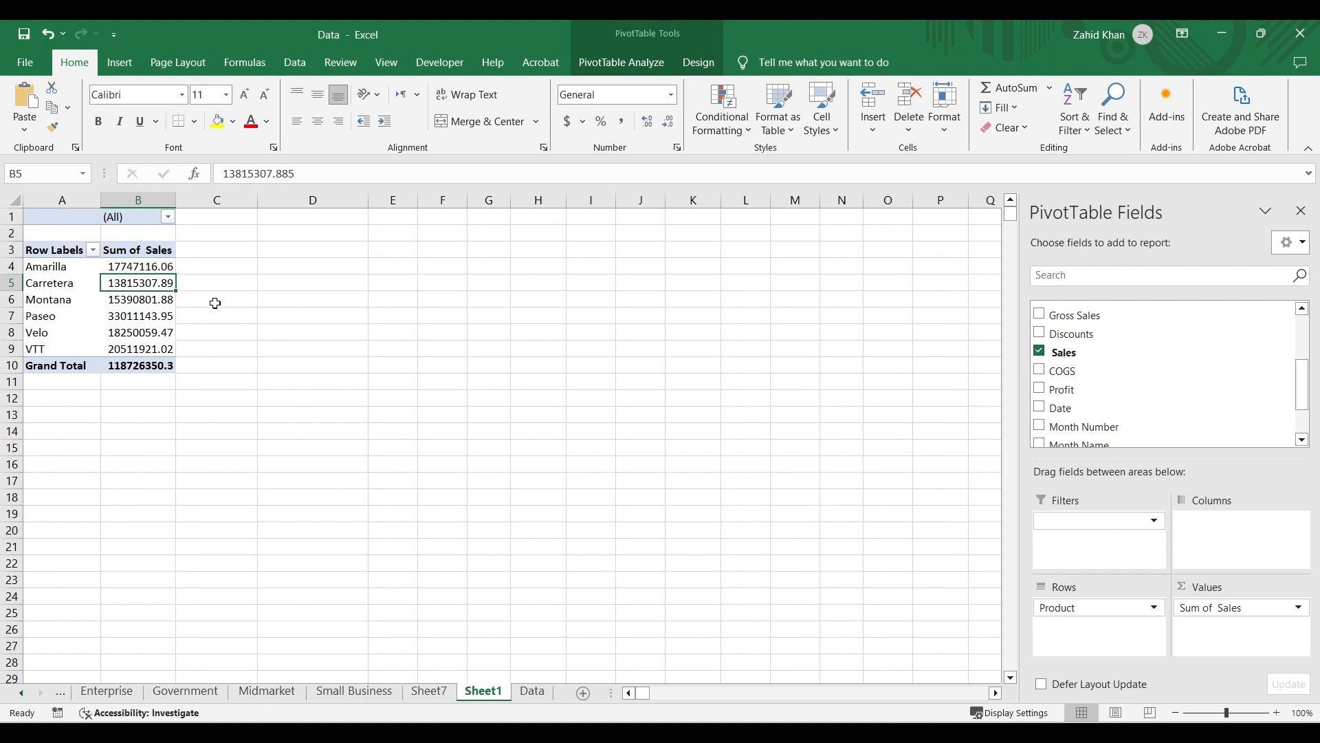
Step: Add Sales to the PivotTable values a second time and show Sum of Sales2 as % of Grand Total
mouse_move(131, 369)
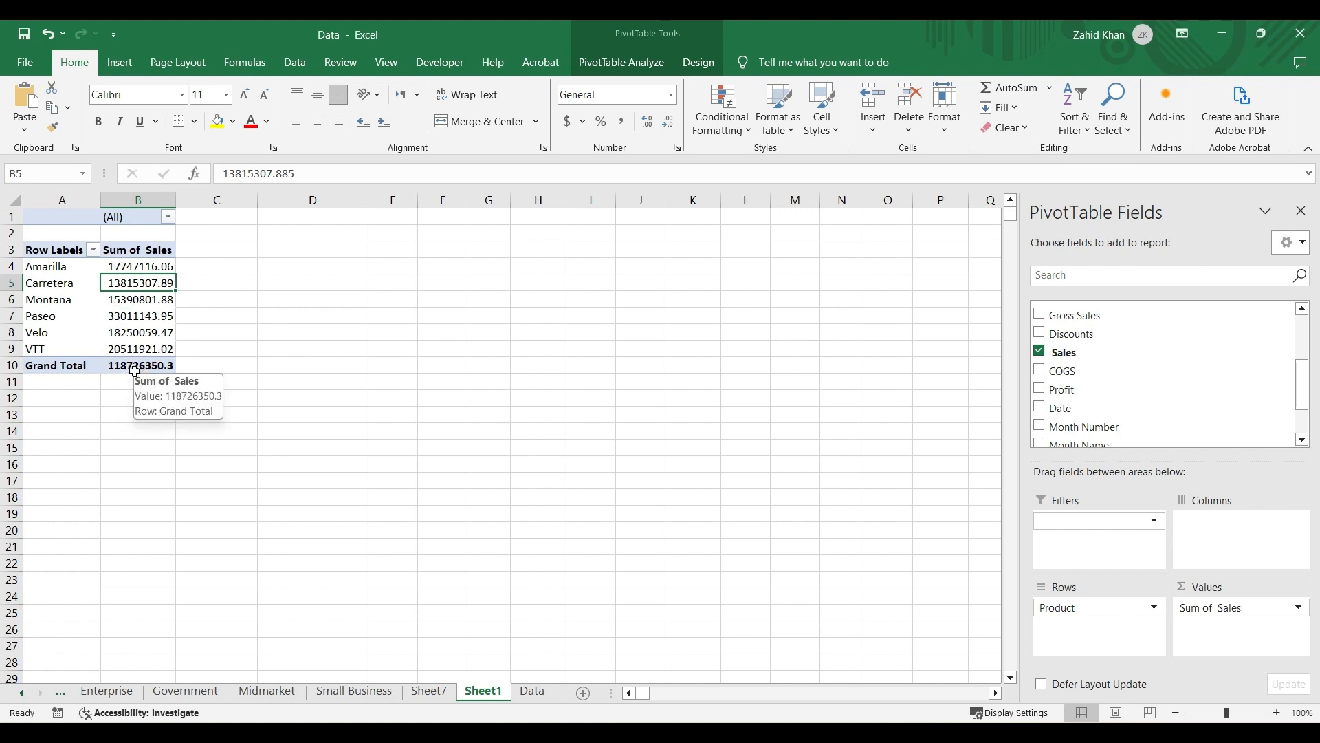
click(196, 268)
click(162, 265)
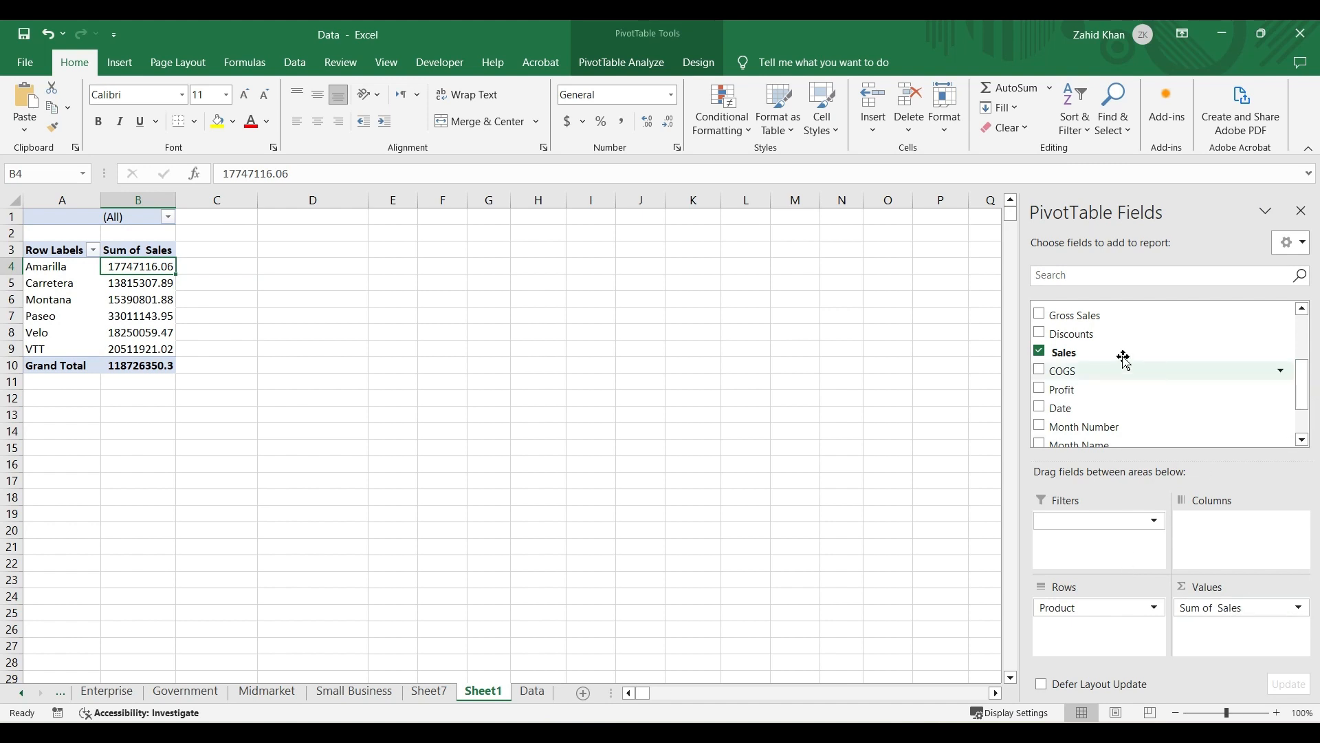
drag(1117, 356, 1231, 646)
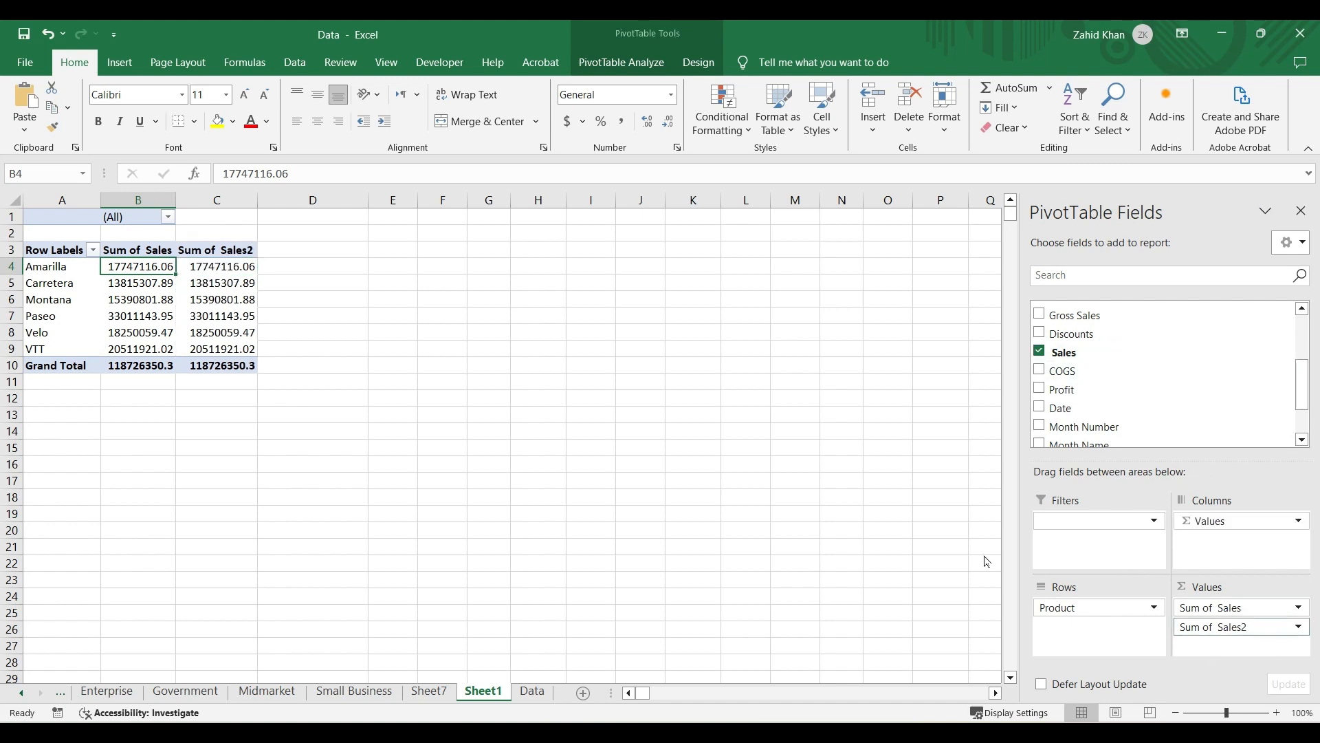
click(219, 265)
right_click(221, 266)
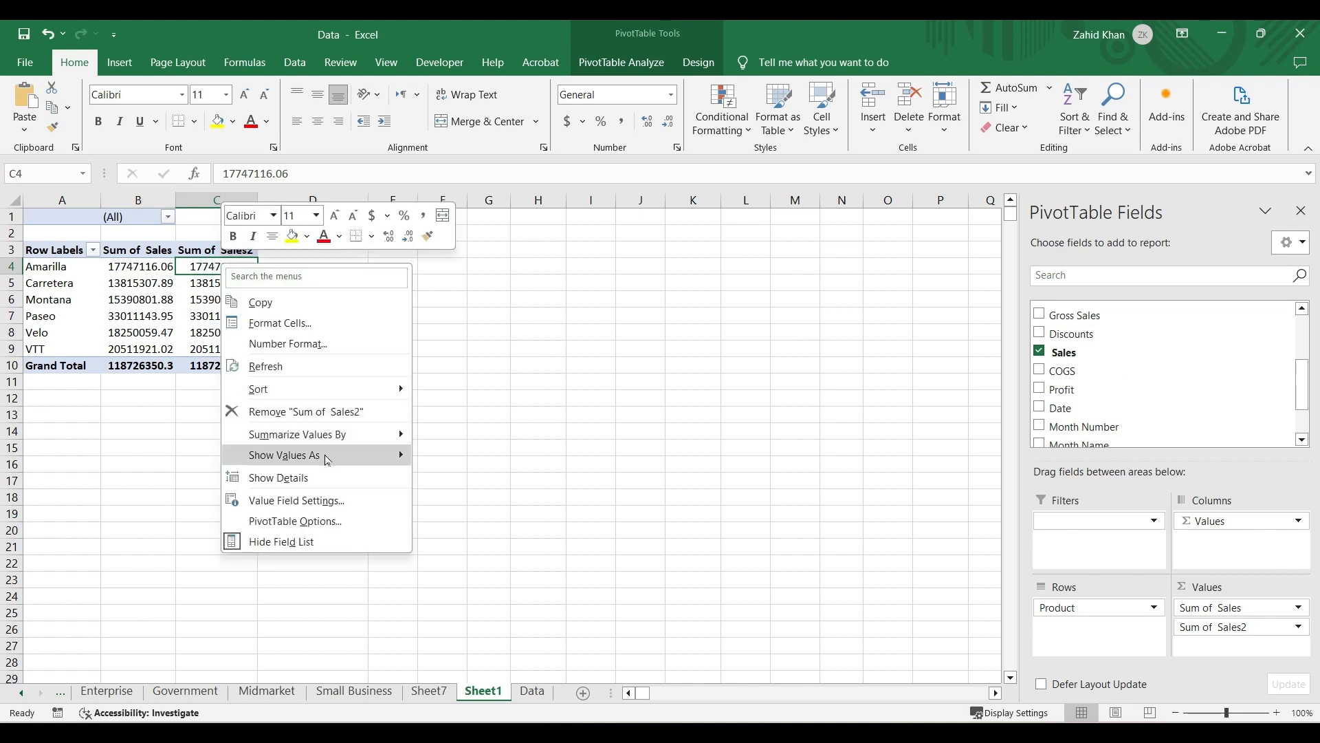
mouse_move(327, 459)
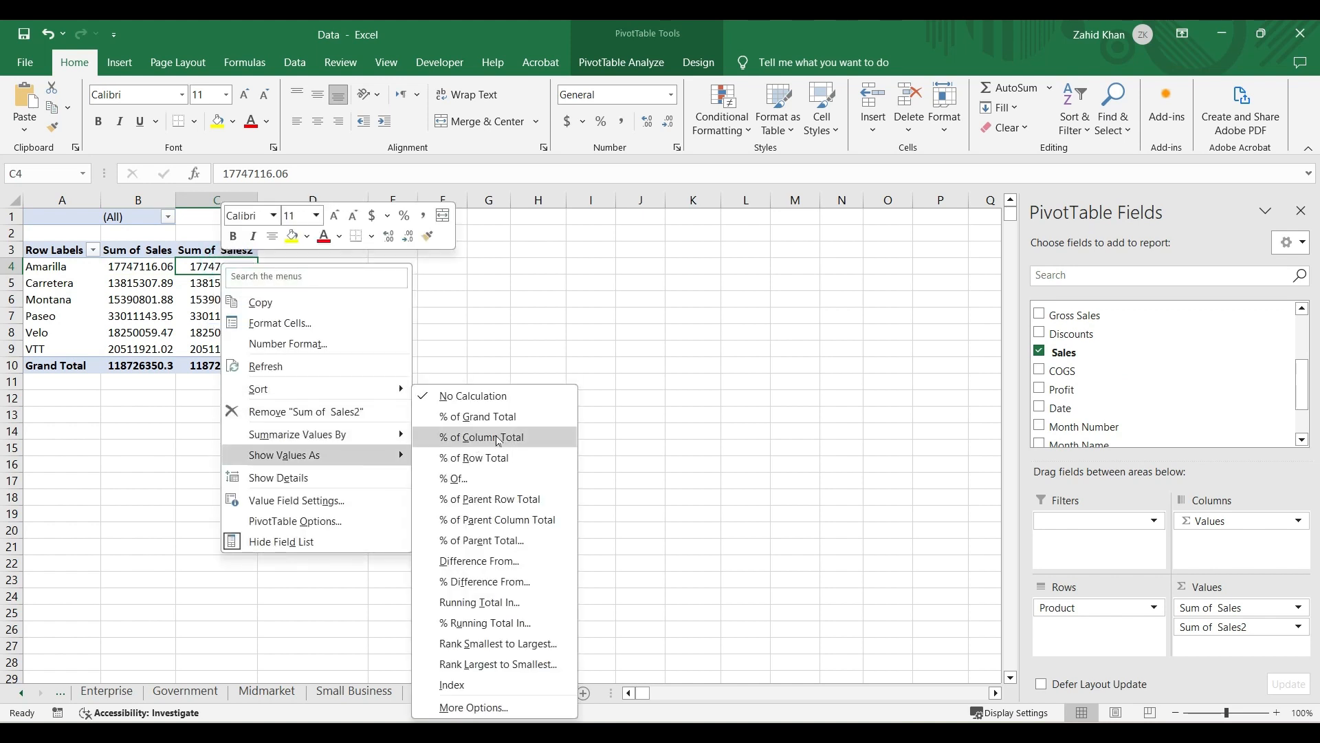
click(529, 417)
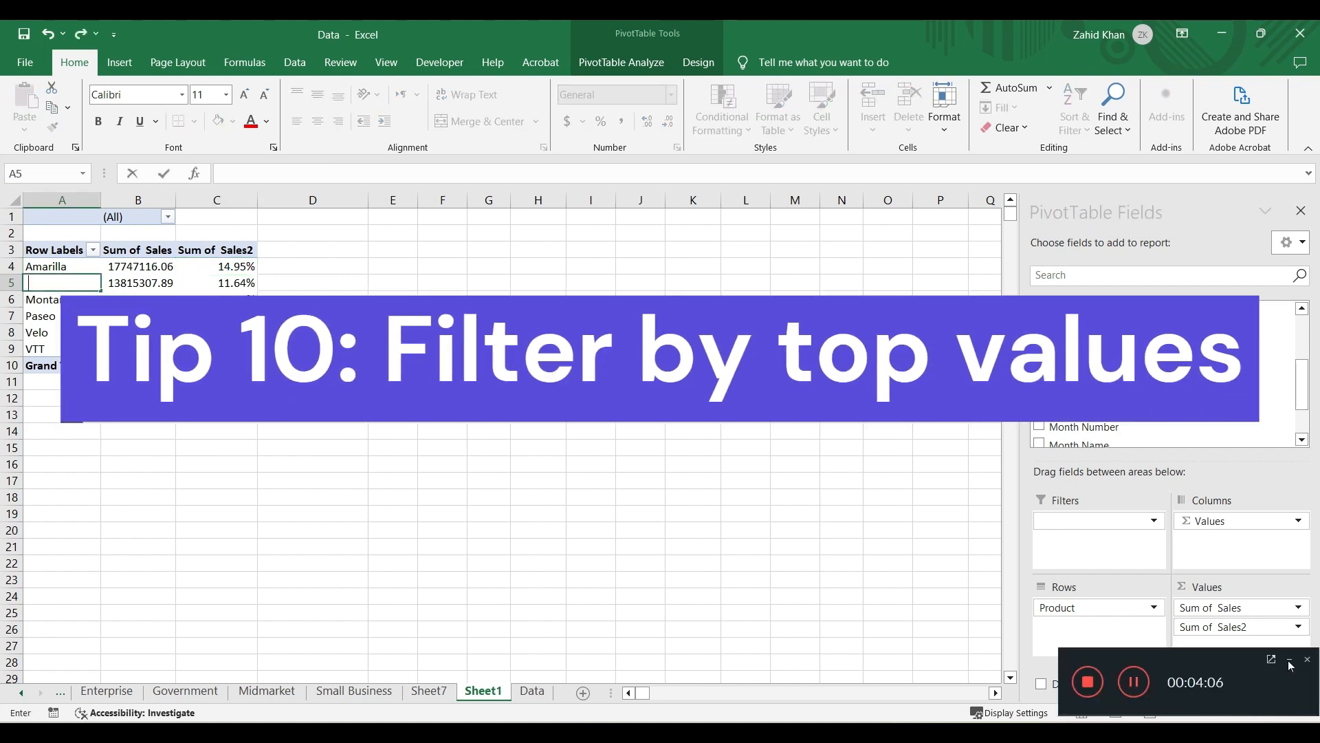
Step: Undo the blank entry that replaced the Carretera row label
click(1289, 660)
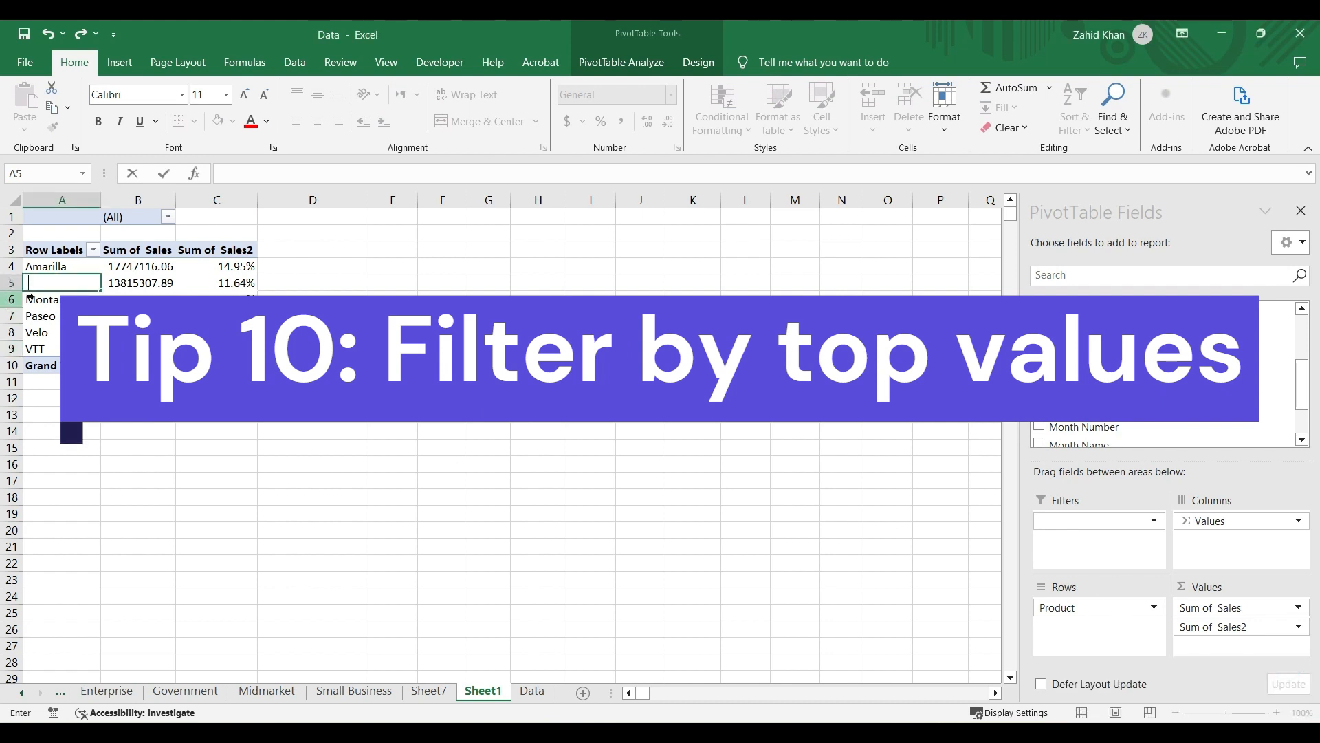
click(482, 361)
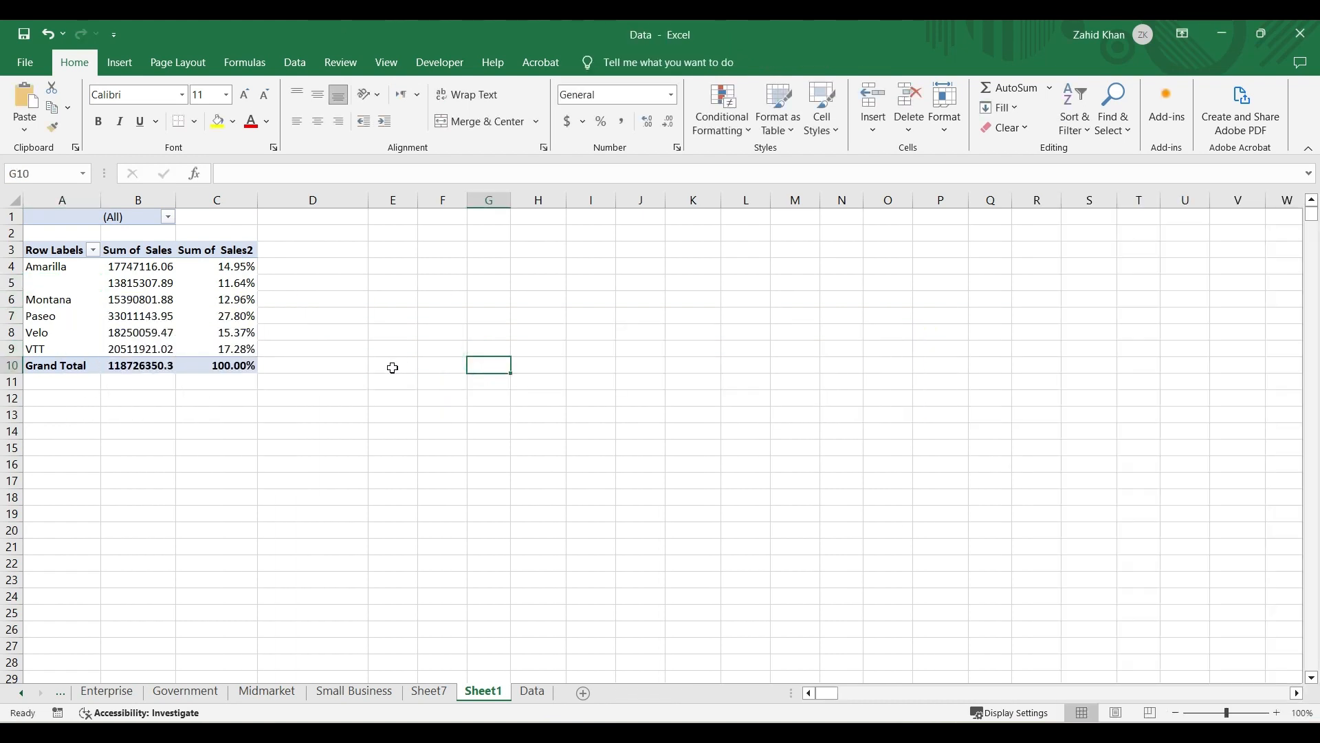
click(422, 353)
key(ctrl+z)
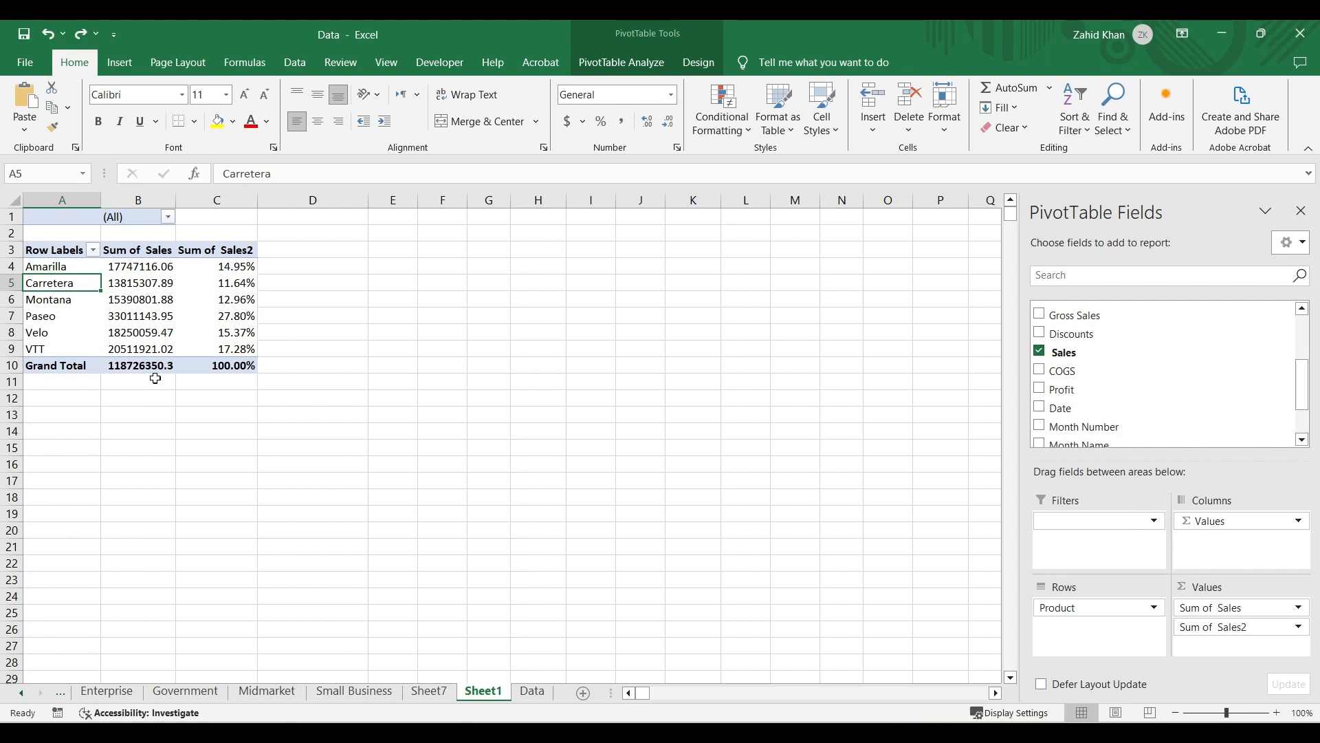
Step: Try filtering the Product row labels to the top 2 items by Sum of Sales, and undo the filter
right_click(55, 286)
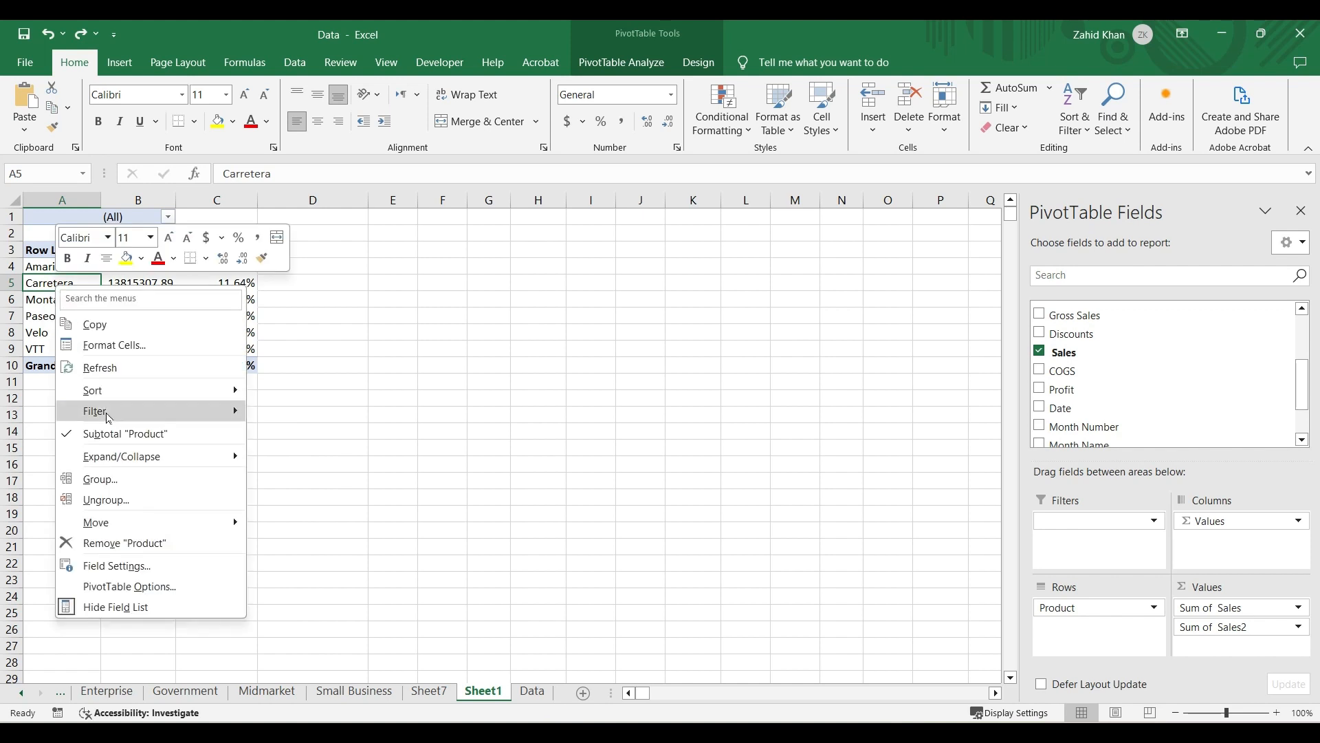
mouse_move(143, 421)
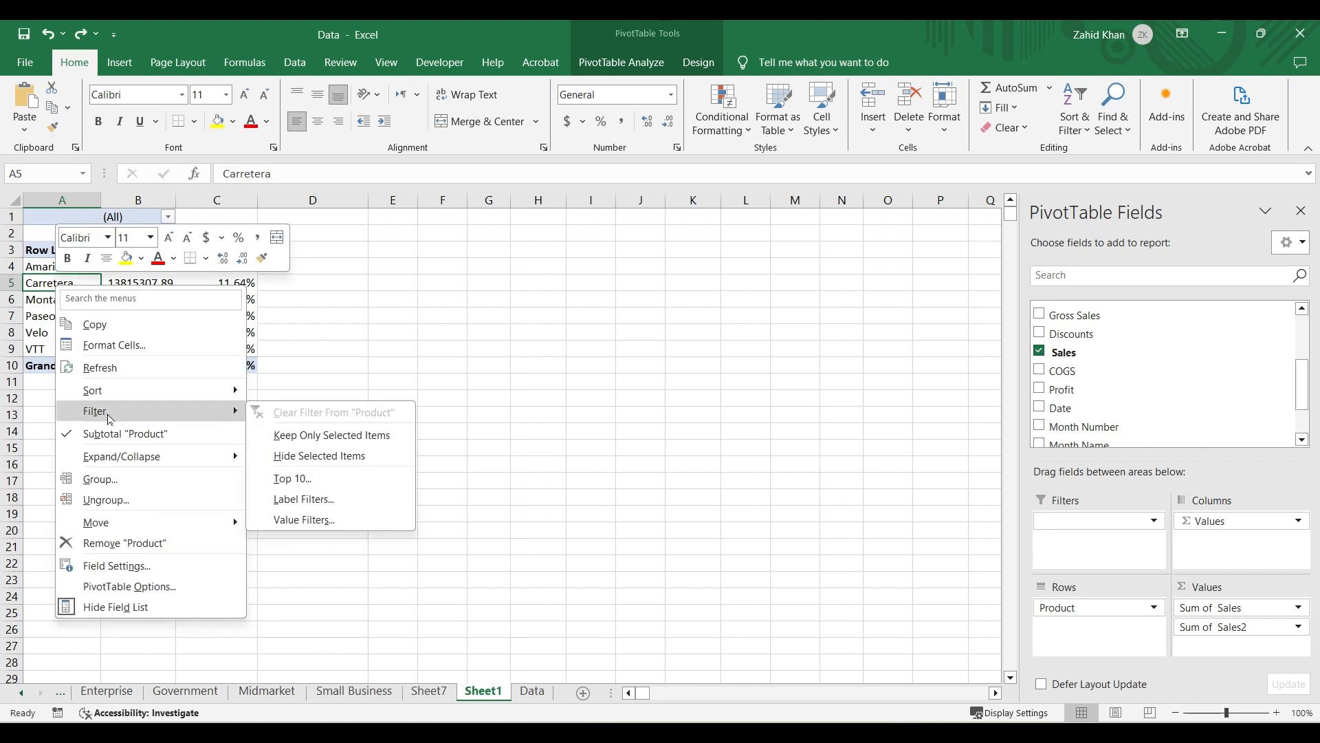
click(370, 484)
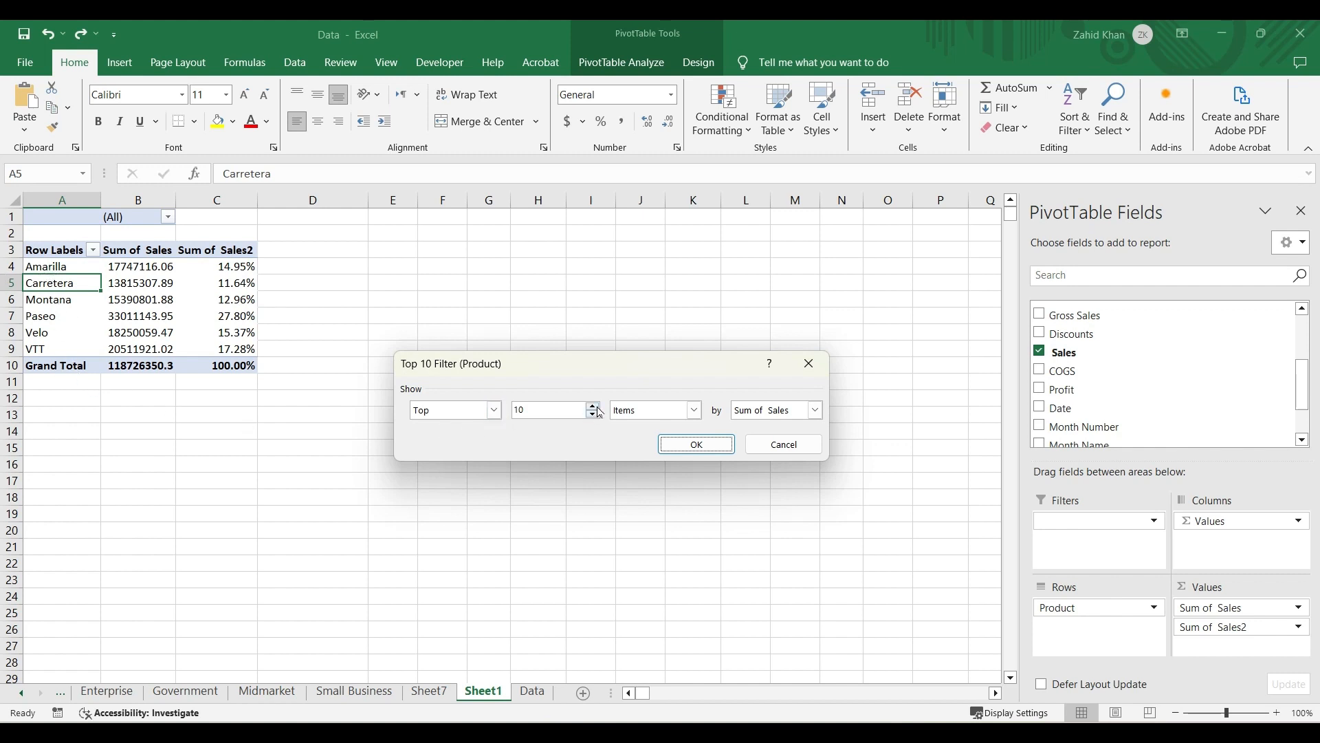
drag(549, 412, 498, 420)
text(2)
click(683, 450)
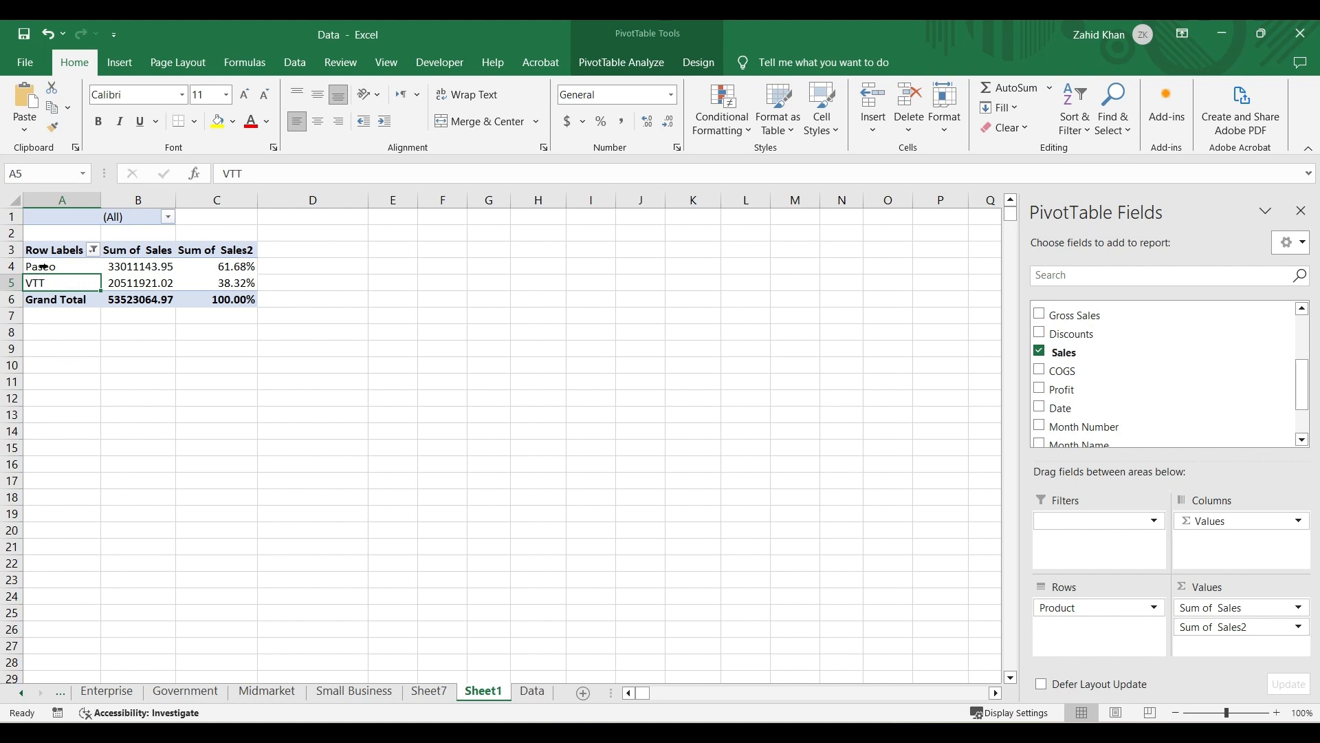
right_click(45, 268)
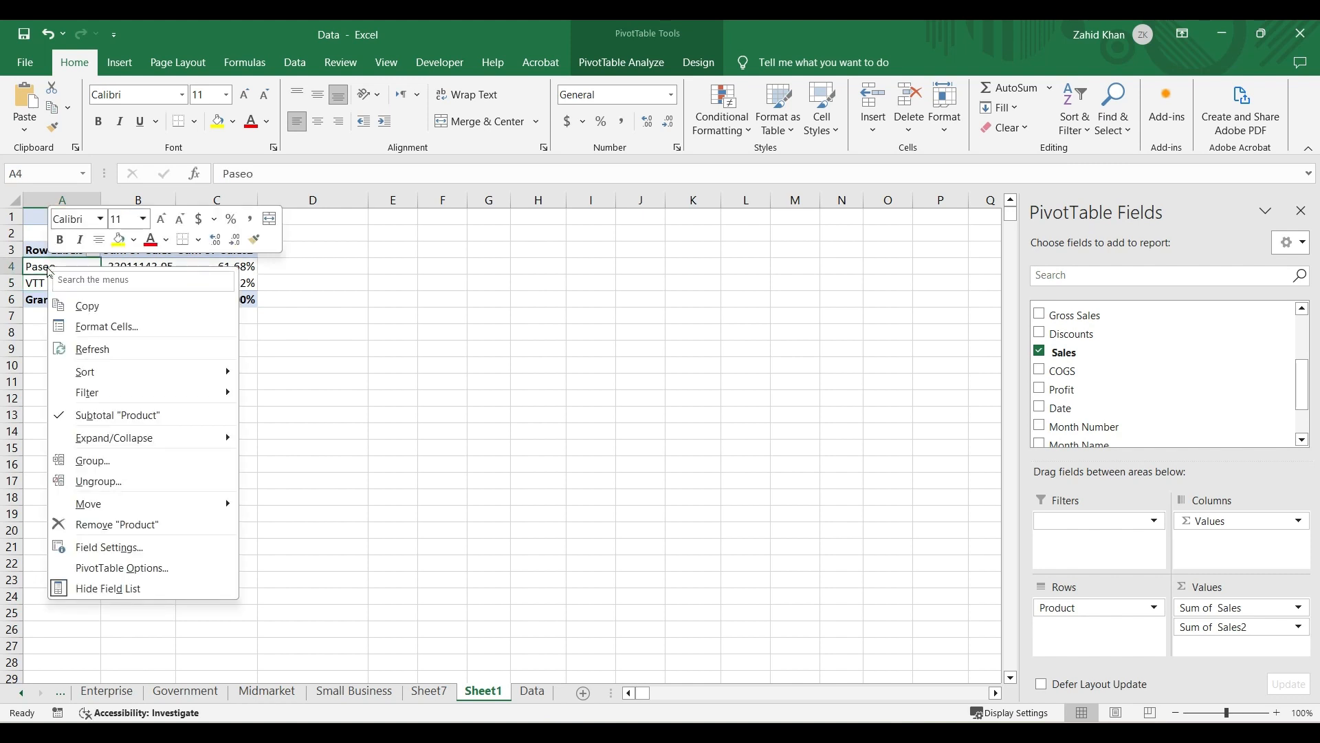
click(442, 410)
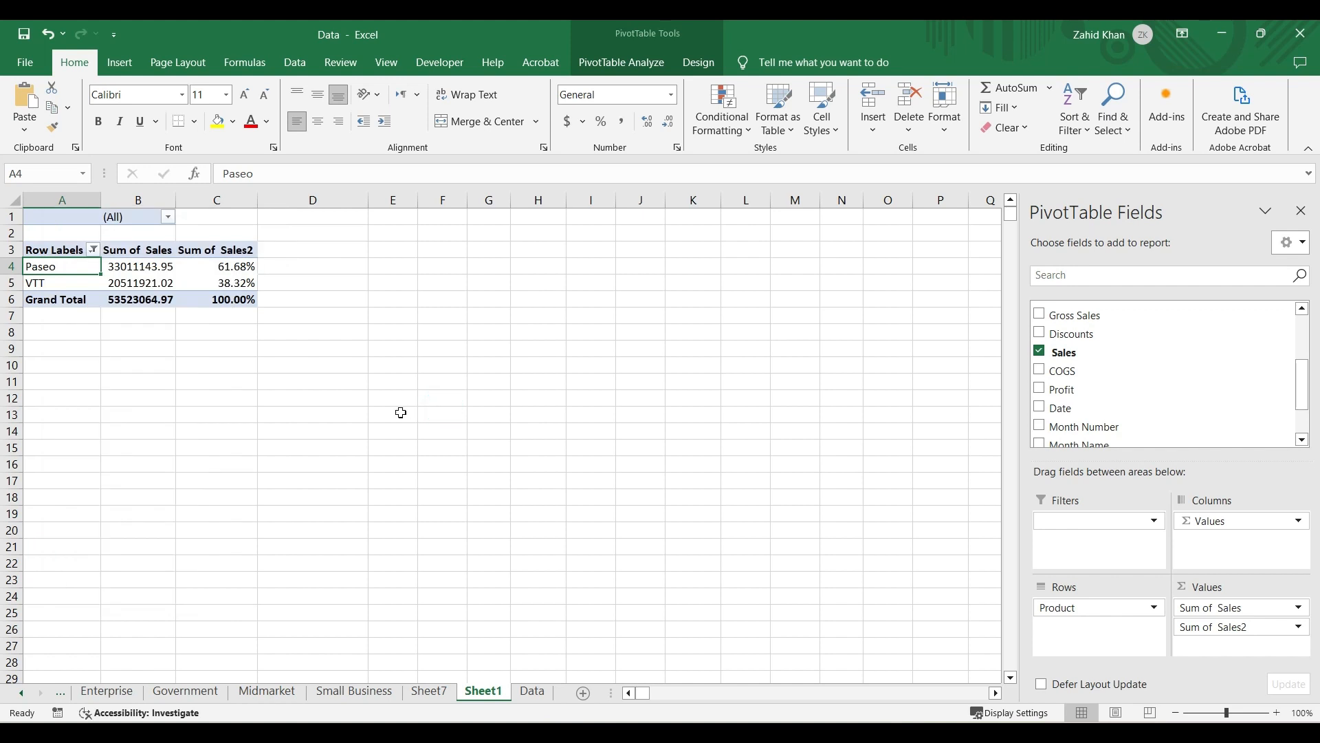
key(ctrl+z)
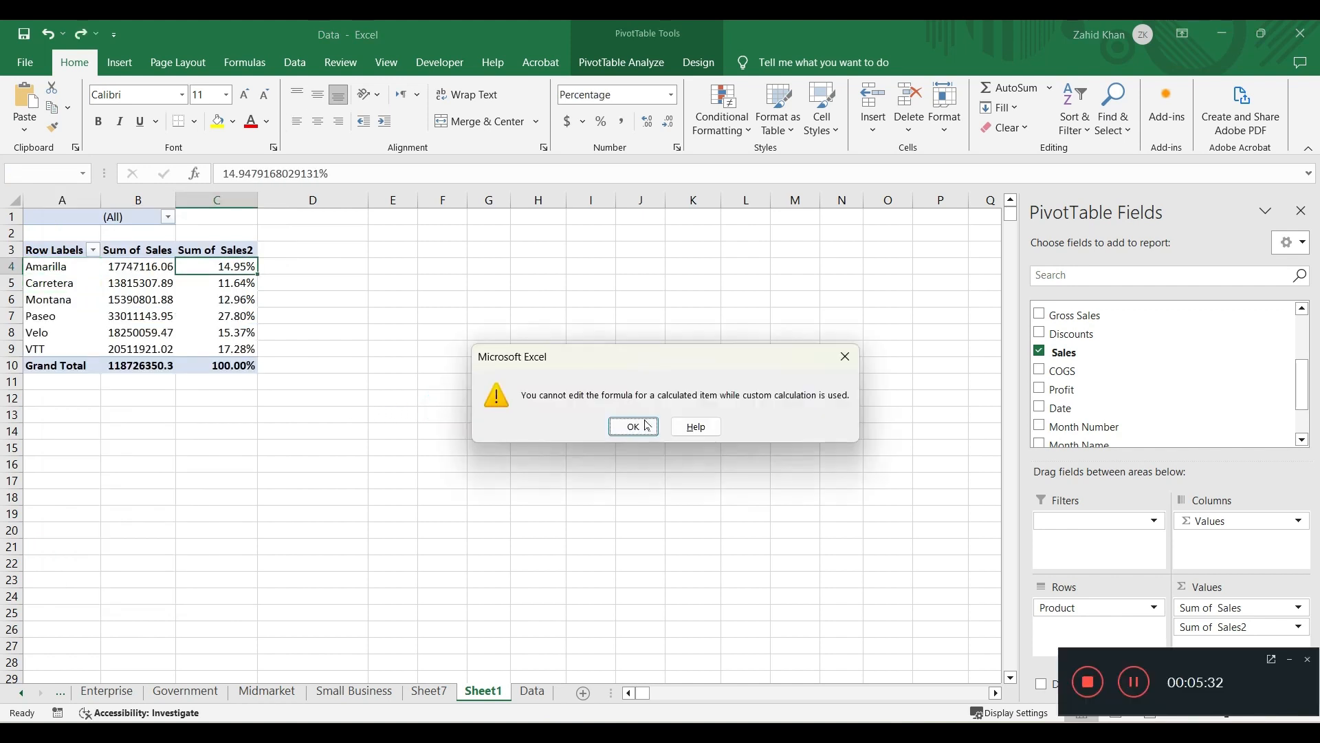
Step: Show the Sum of Sales2 values as Rank Largest to Smallest with base field Product
click(644, 420)
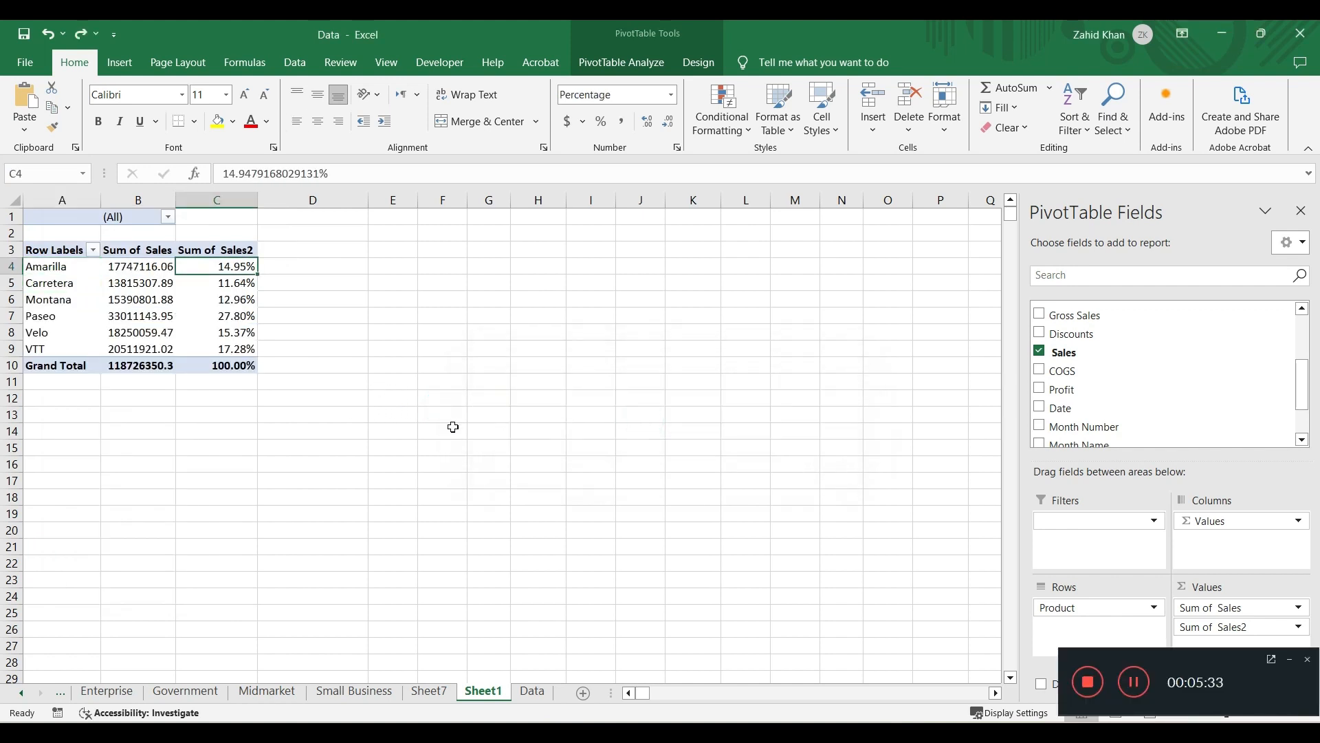
click(447, 431)
click(211, 267)
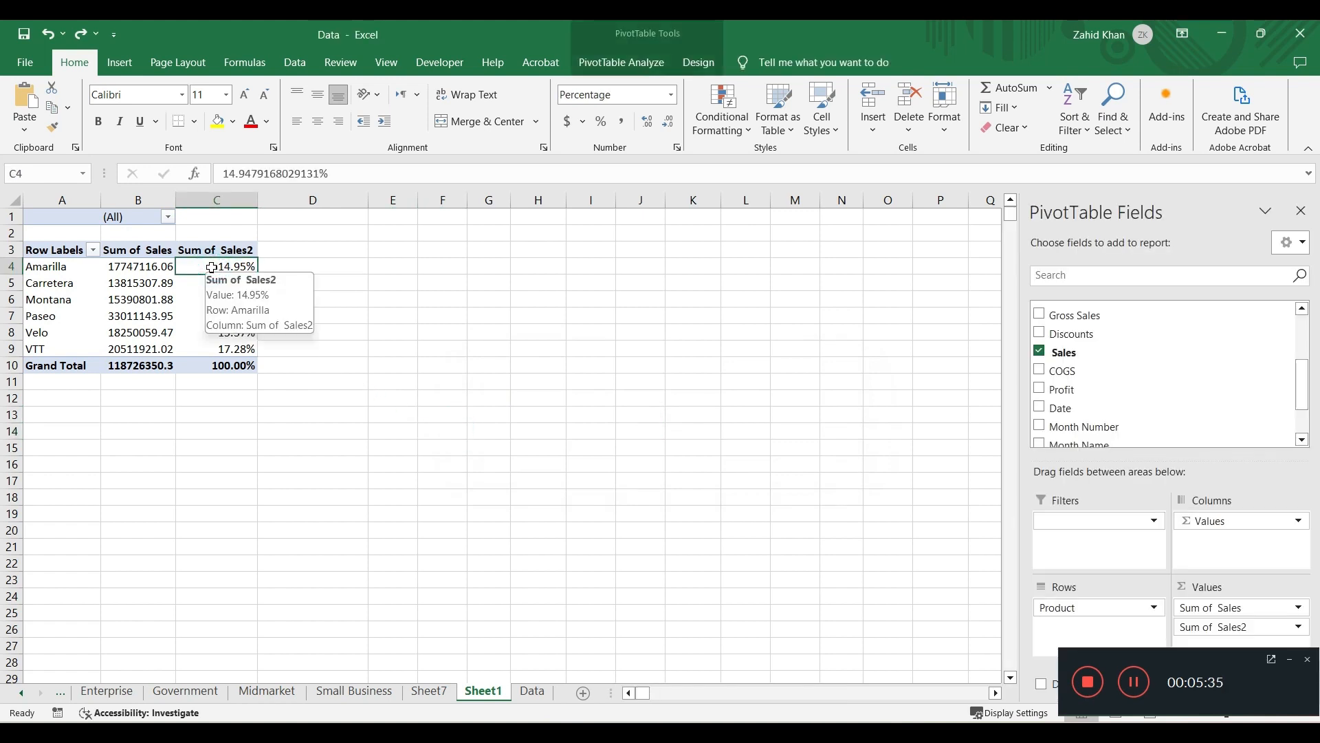
right_click(211, 268)
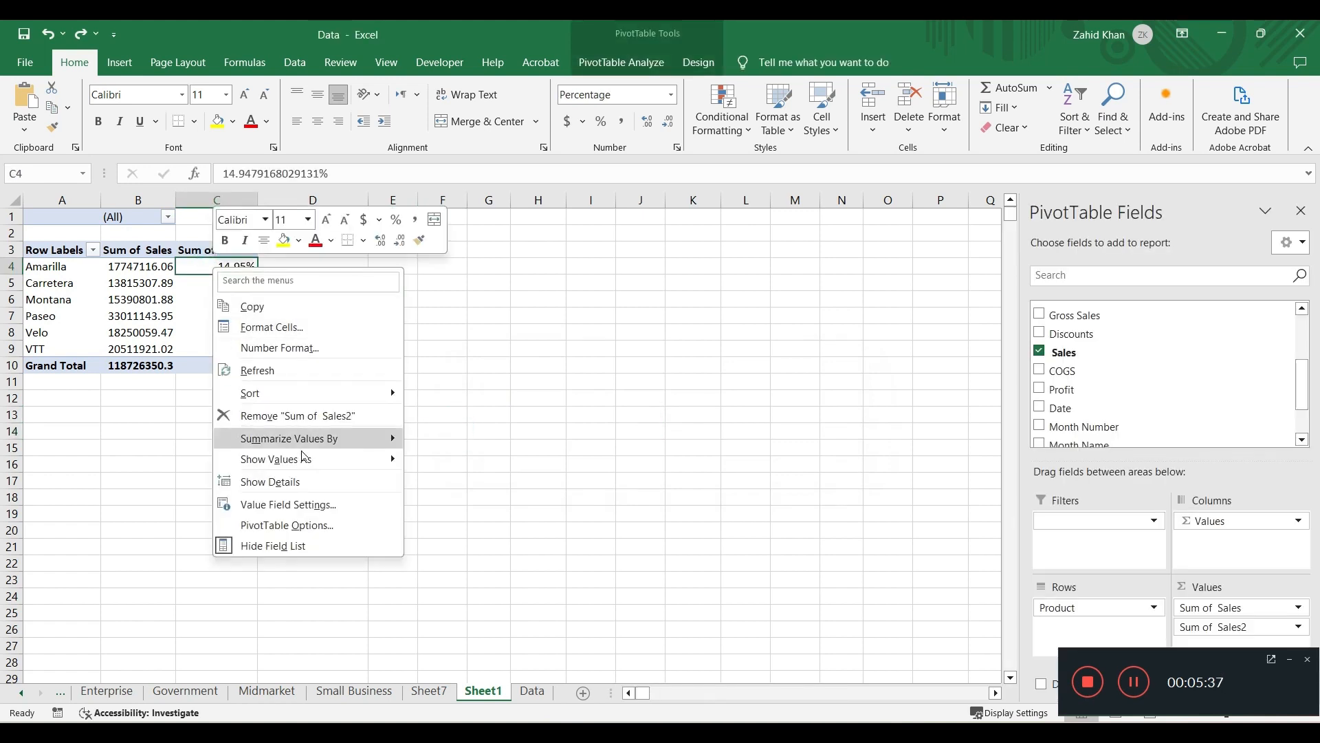
mouse_move(312, 461)
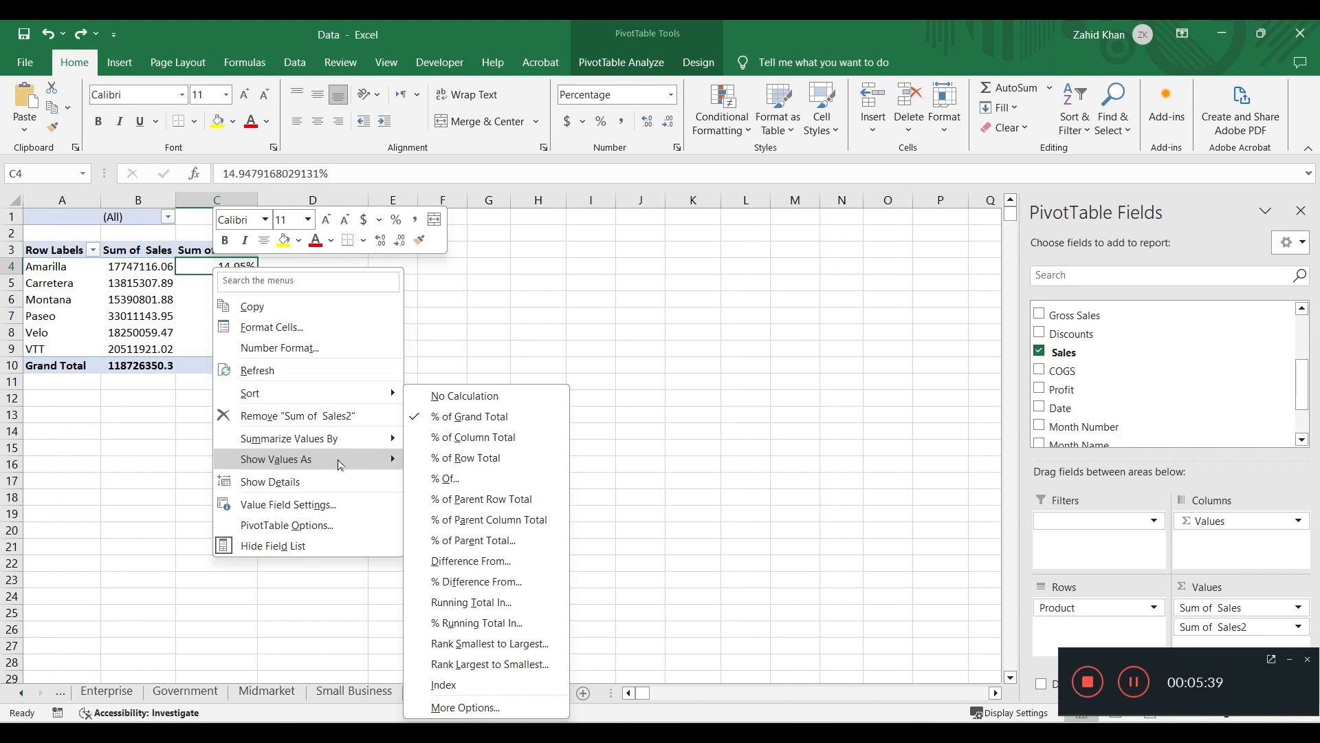
click(538, 665)
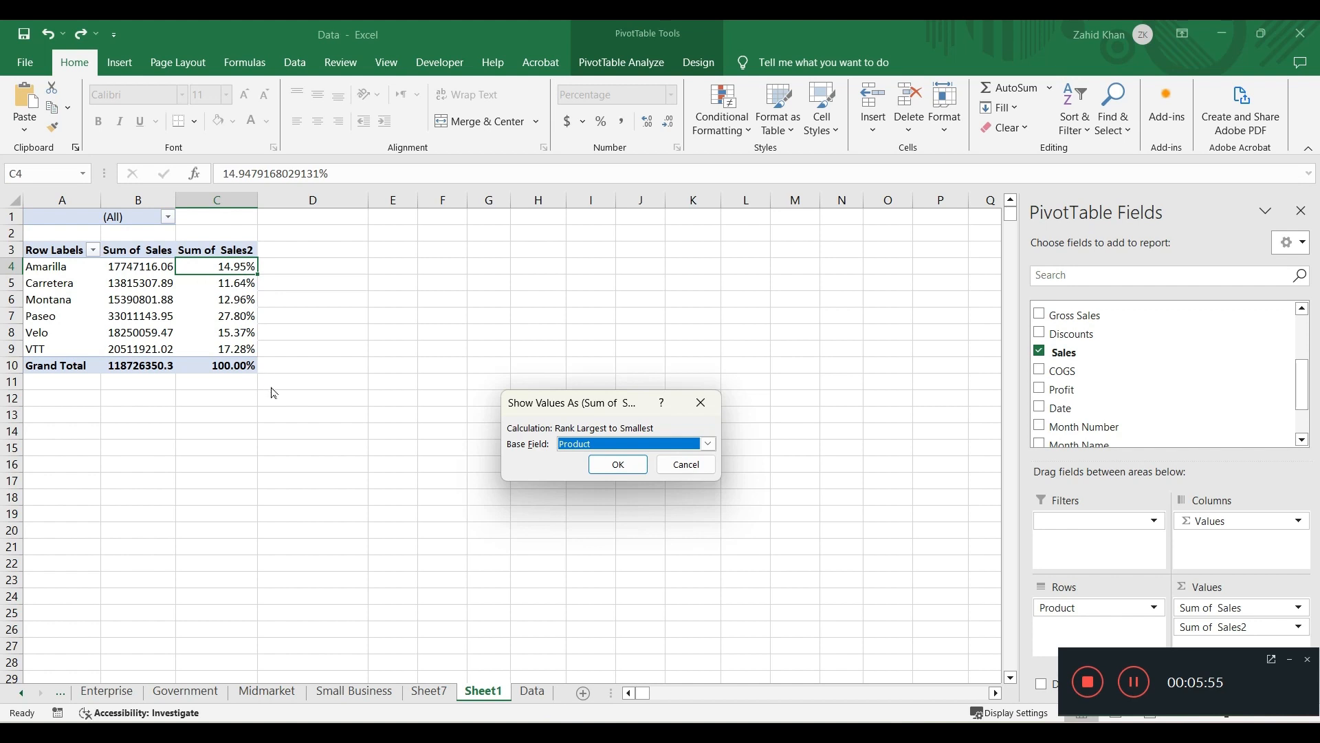
click(607, 470)
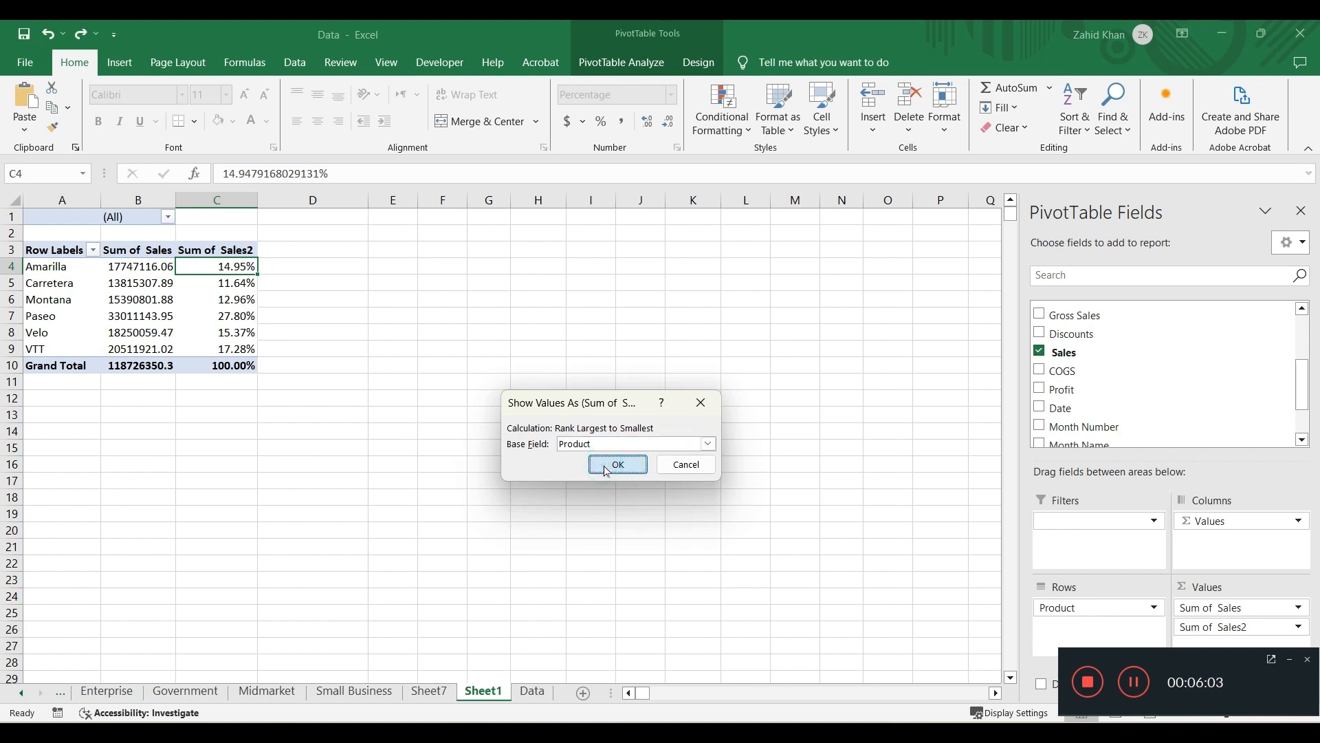
Step: Check the sales ranks of Paseo, VTT and Velo in the Sum of Sales2 column
click(224, 315)
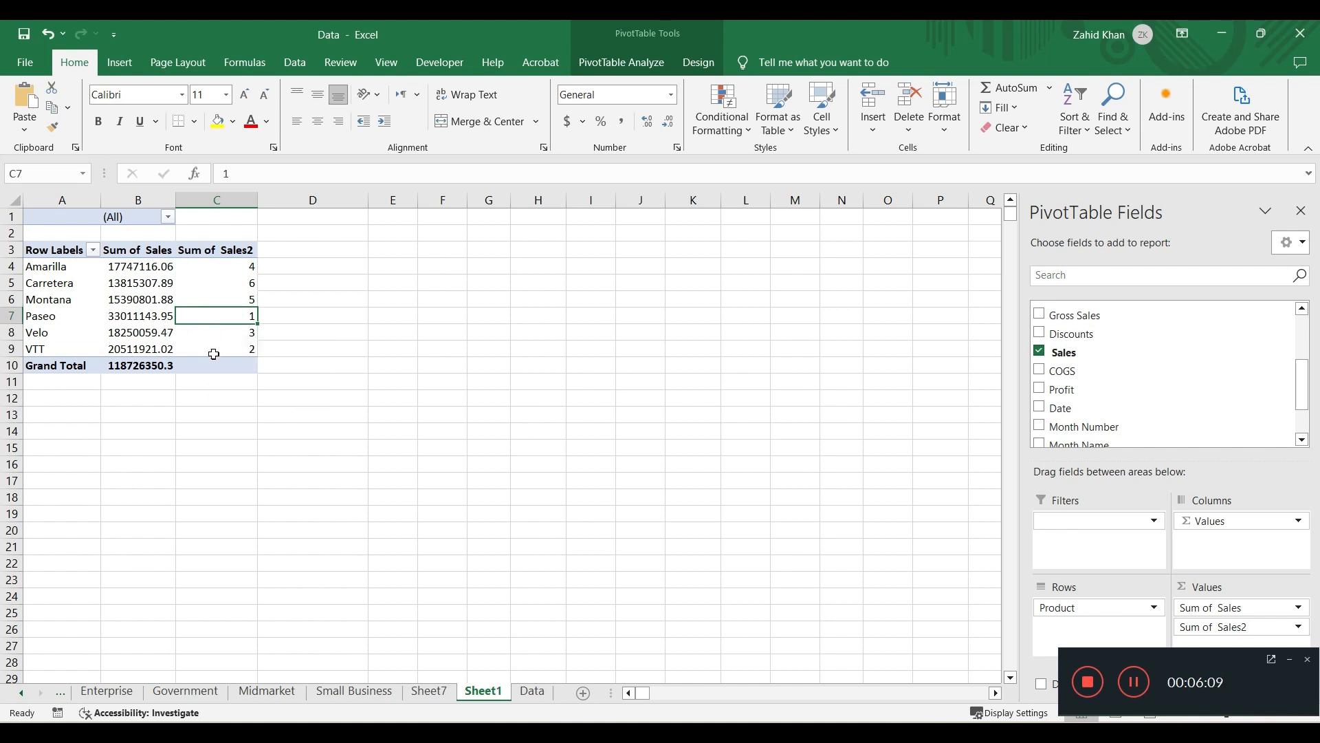
click(215, 352)
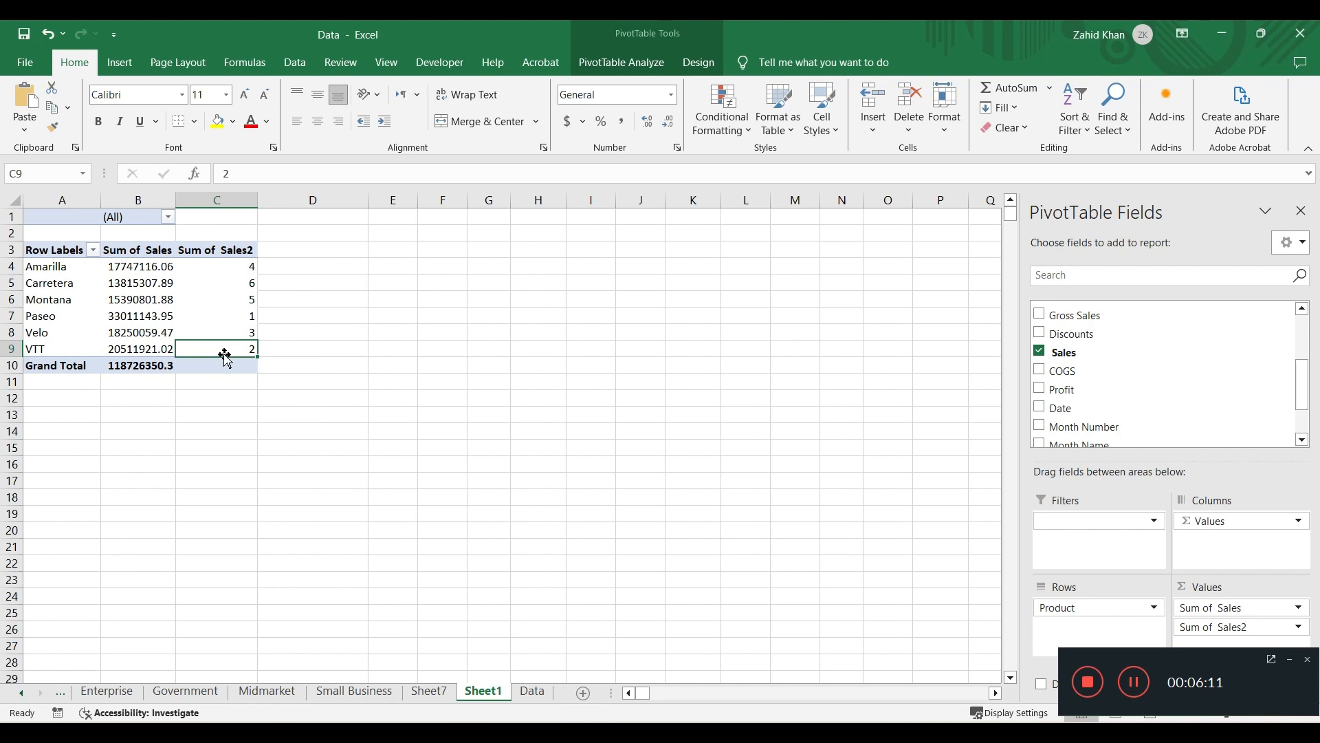
click(224, 332)
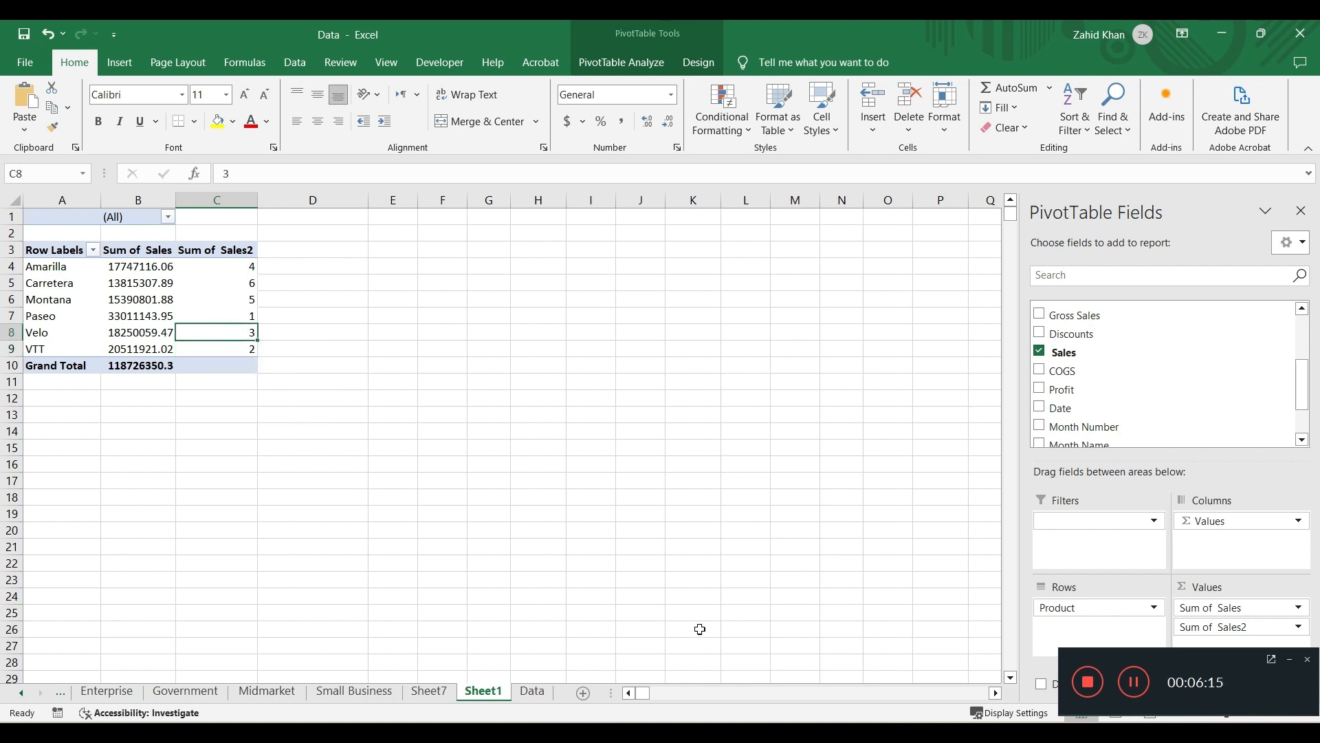
click(1133, 692)
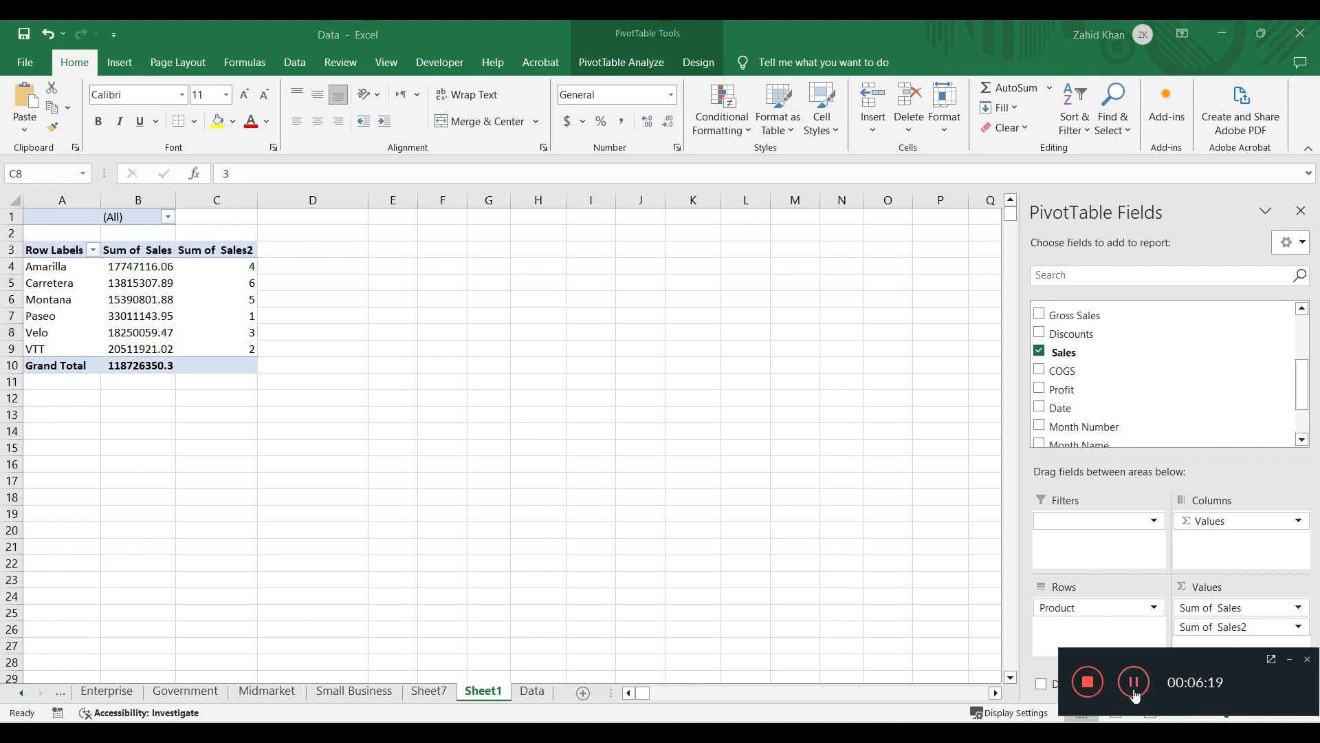
click(1290, 660)
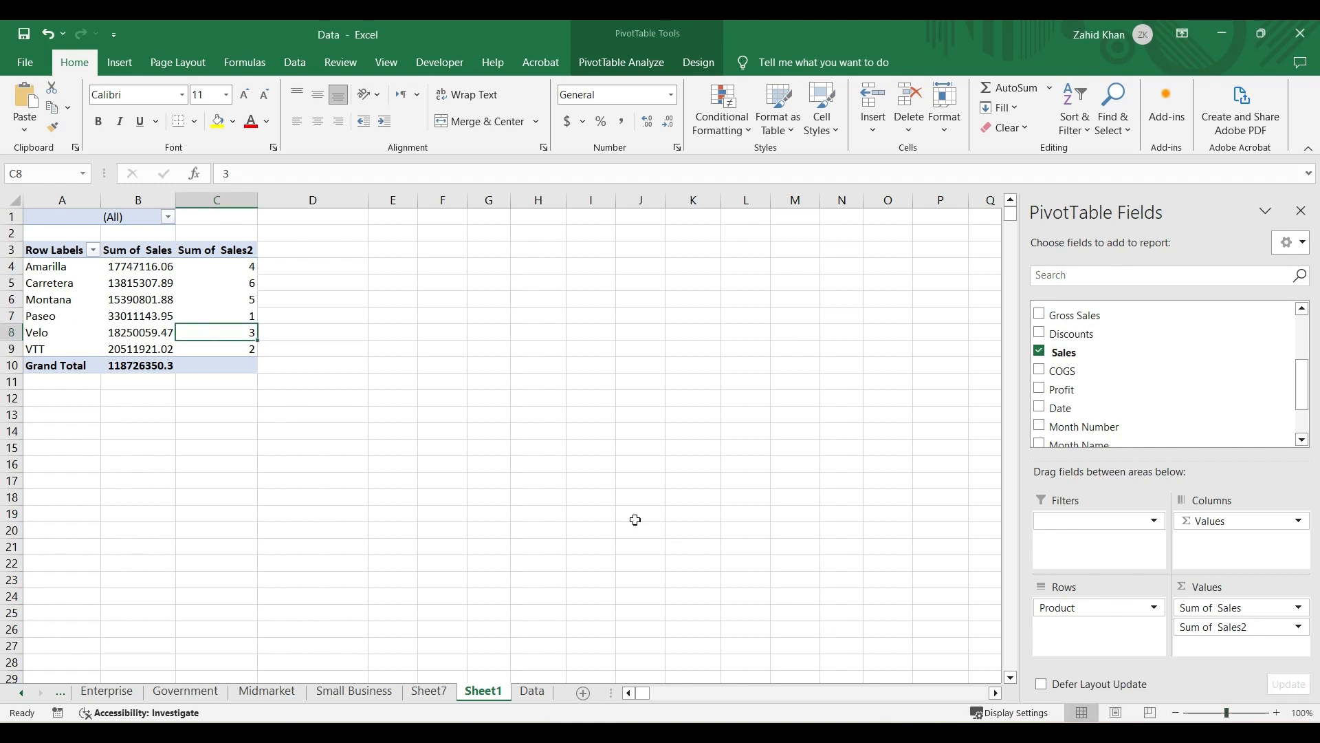